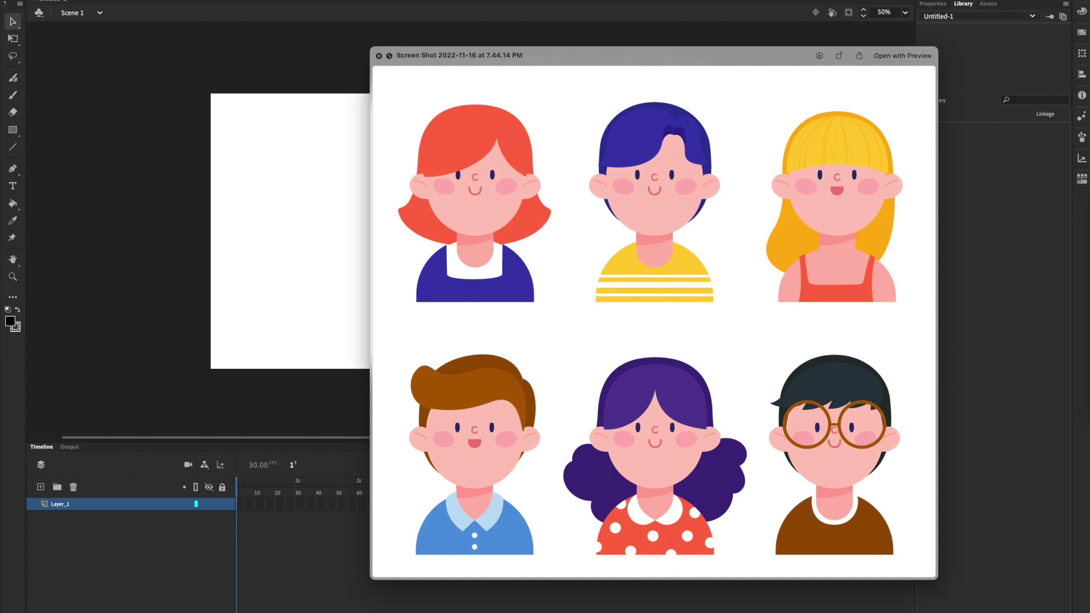
Import the character reference screenshot onto the stage, scaled and positioned so the lower row of characters fills the canvas
key(space)
drag(1008, 344, 456, 227)
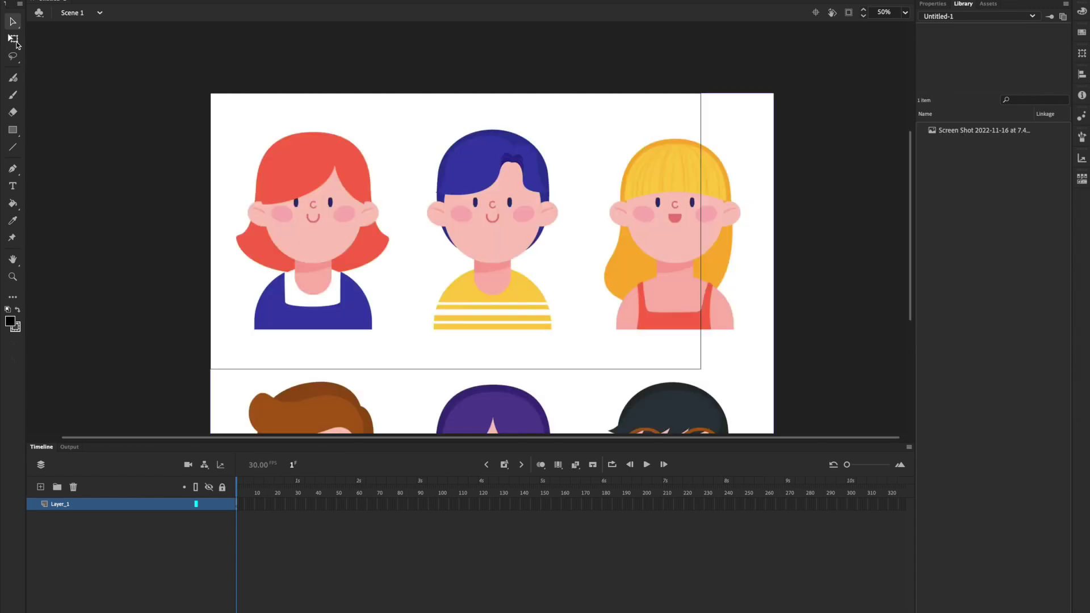
click(14, 40)
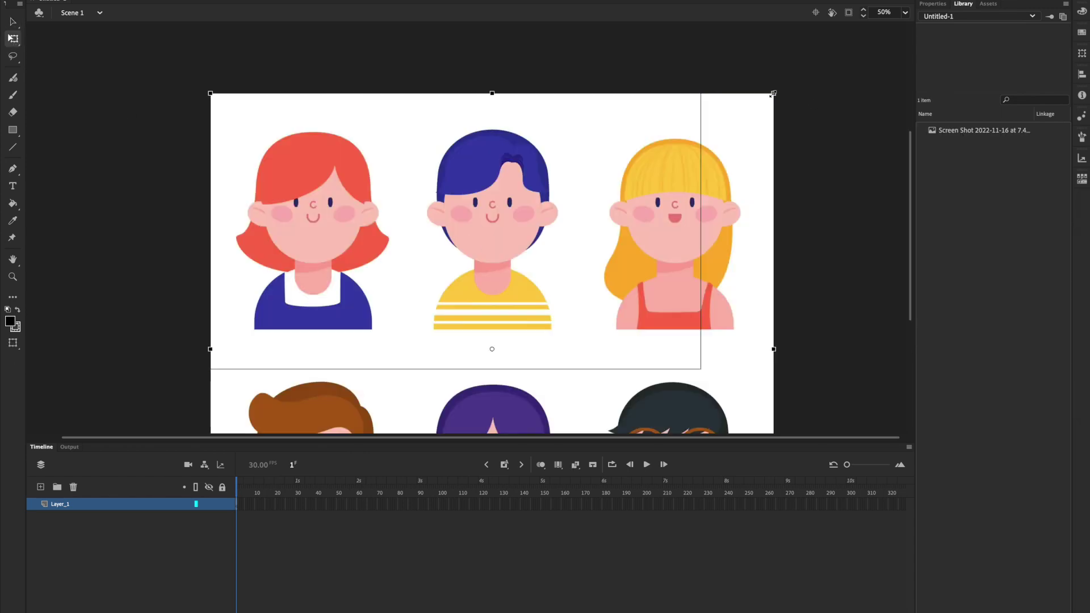
drag(773, 93, 638, 194)
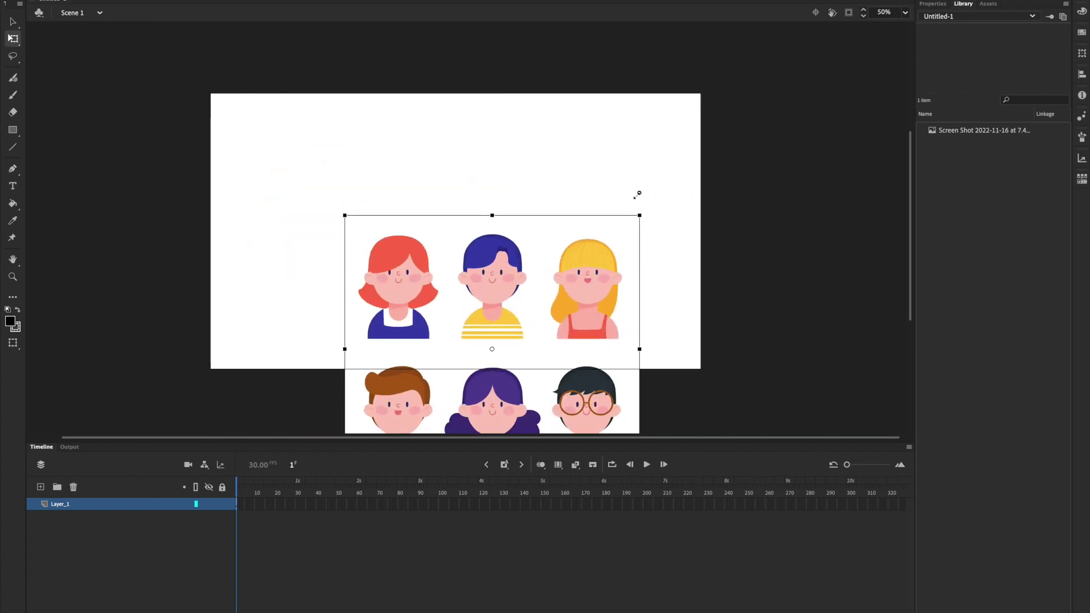
drag(525, 244, 438, 76)
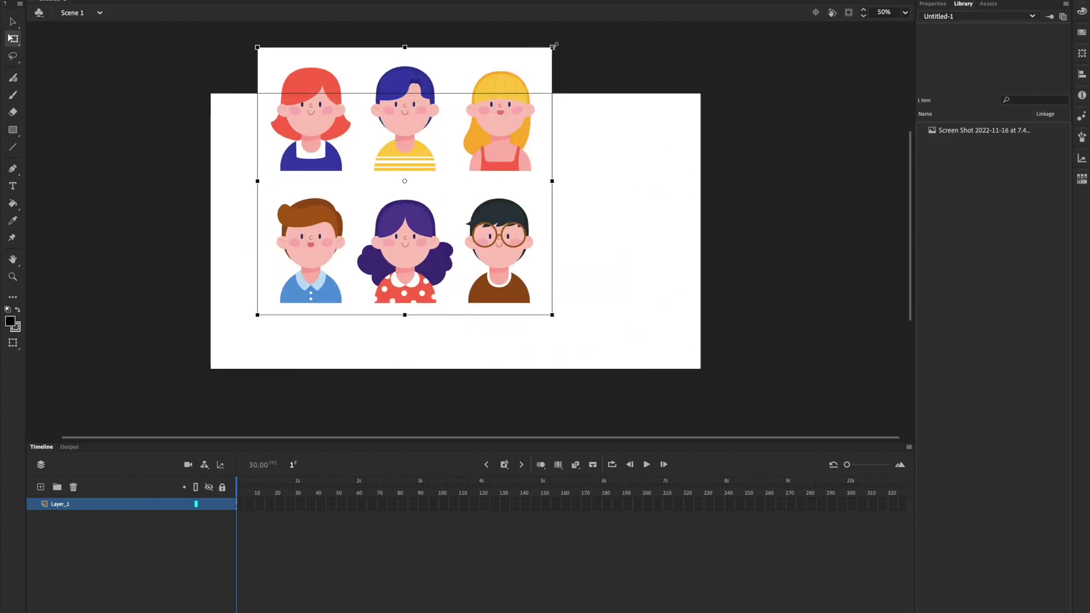
drag(553, 46, 634, 7)
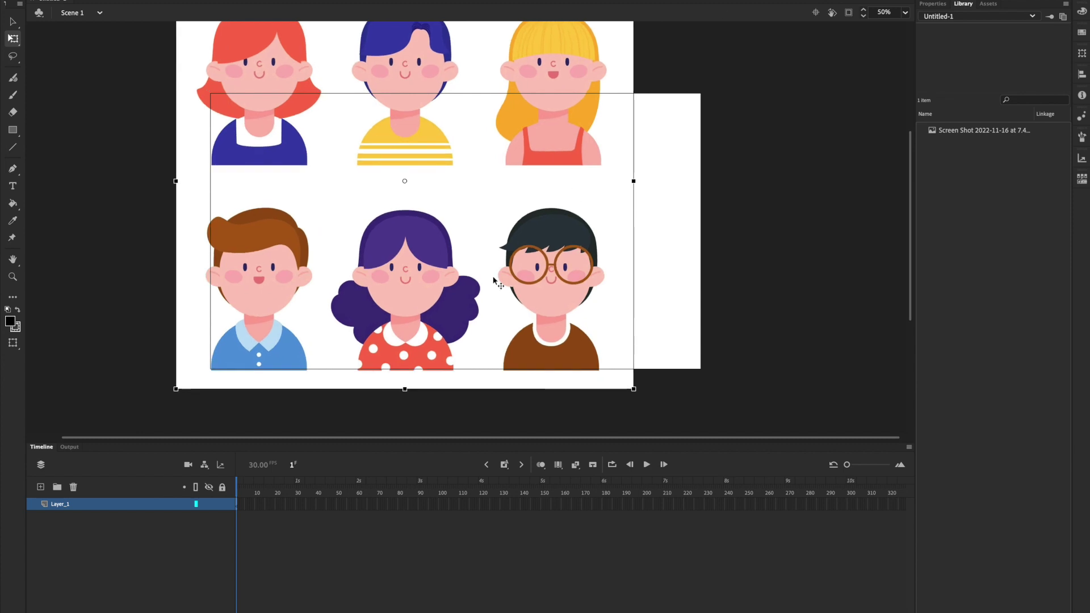
drag(493, 280, 510, 185)
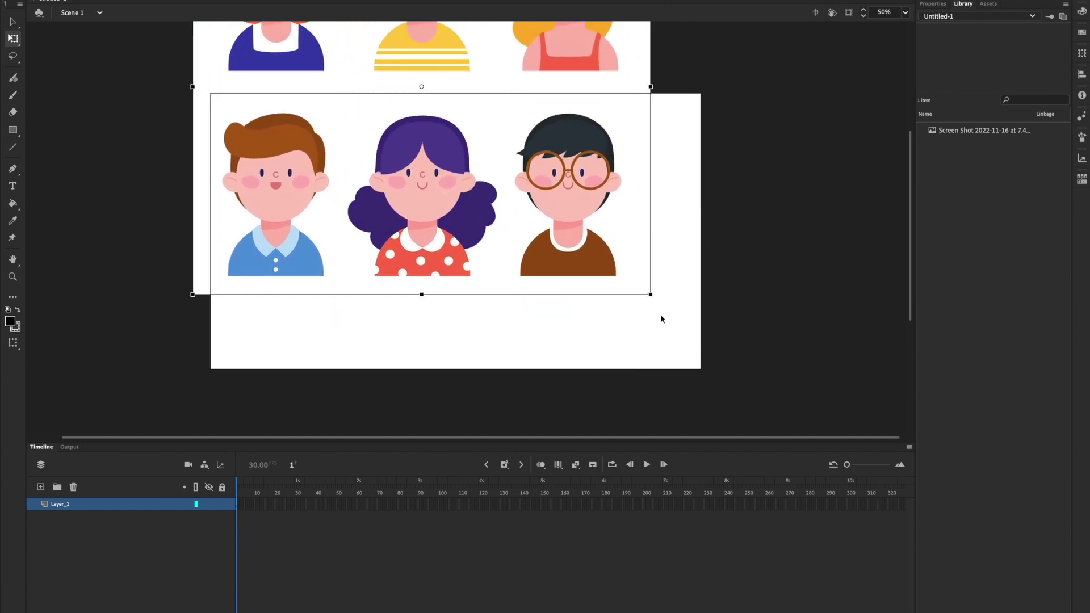
drag(652, 296, 740, 357)
drag(585, 256, 601, 287)
click(825, 262)
Rename Layer_1, which holds the reference image, as "ref"
key(super+minus)
key(super+minus)
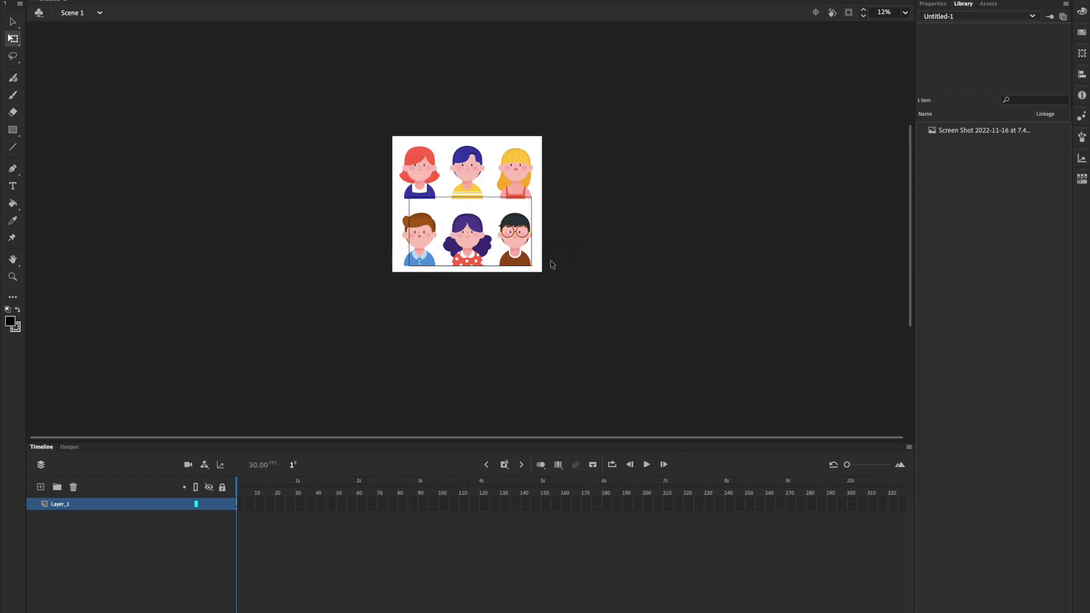
click(465, 228)
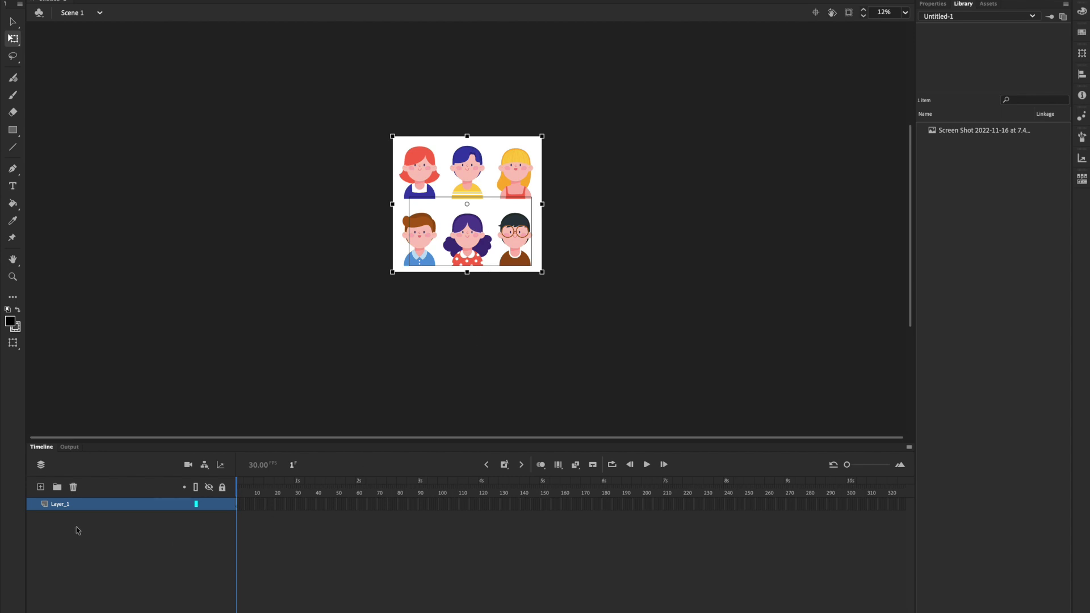
double_click(59, 504)
text(ref)
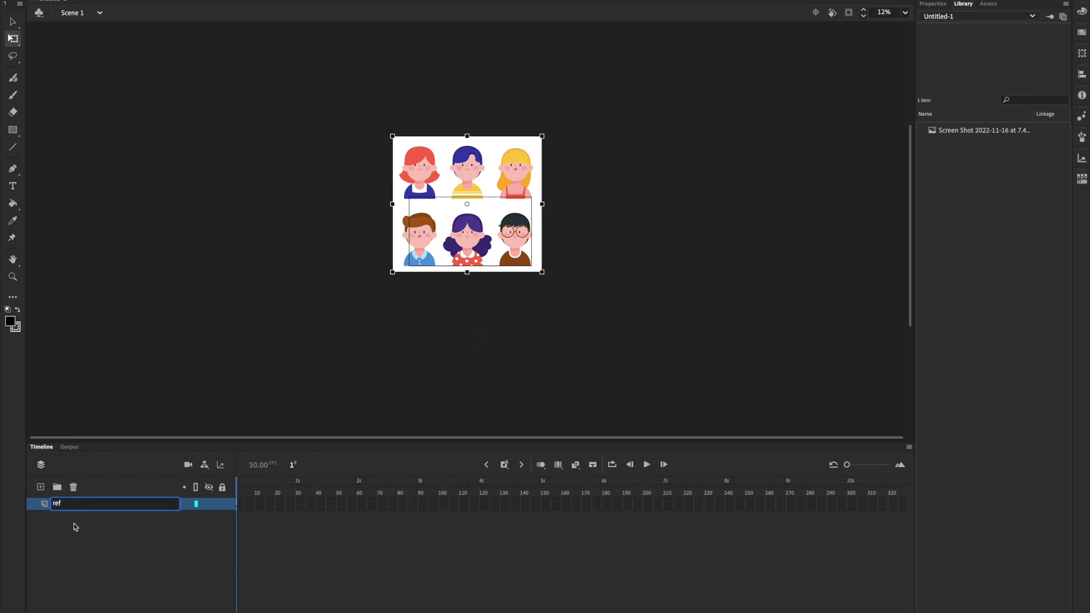
click(76, 527)
Add a new layer and paste a copy of the reference image on it, placed off the stage to the left of the original
click(40, 487)
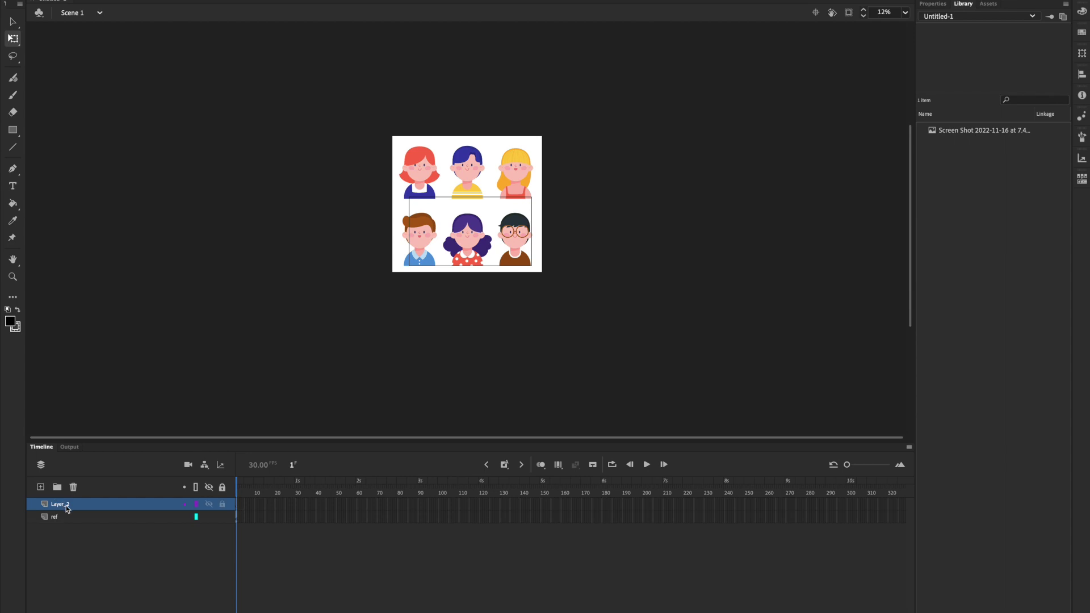
key(ctrl+v)
drag(495, 301, 320, 238)
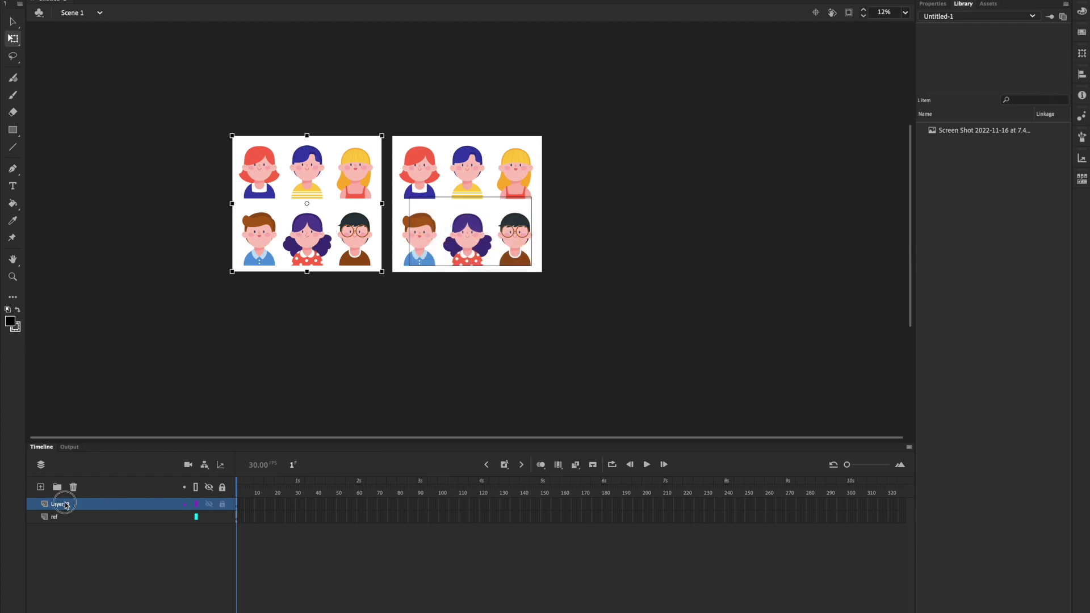
Rename the layer with the copied image as "colors" and lock it
double_click(67, 503)
text(colo)
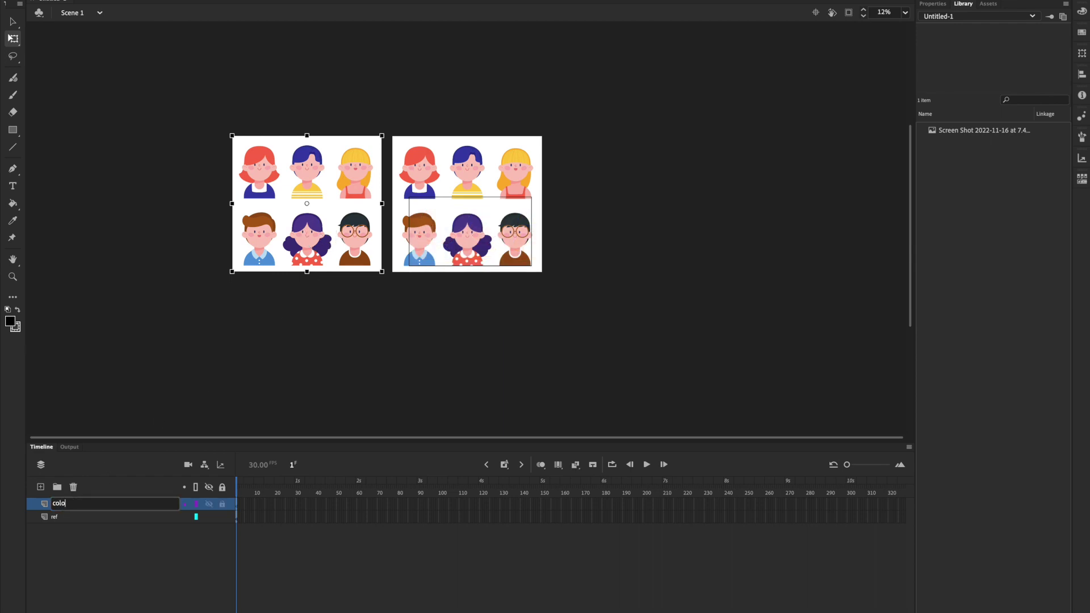
text(rs)
key(Return)
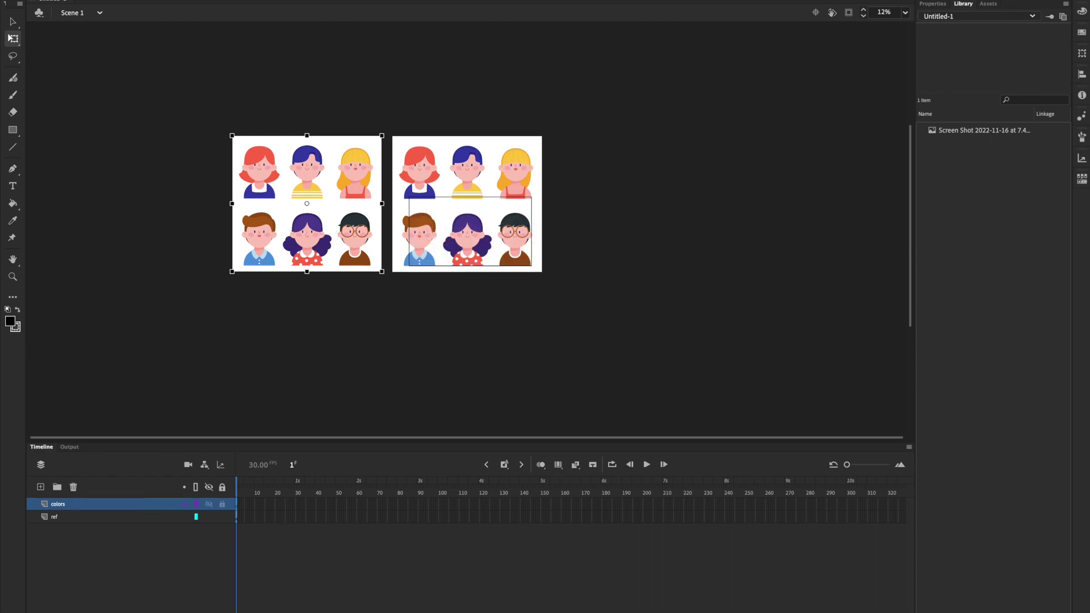
click(222, 504)
Fade the reference image by applying an Alpha color effect with partial transparency to the ref layer's frame
click(114, 517)
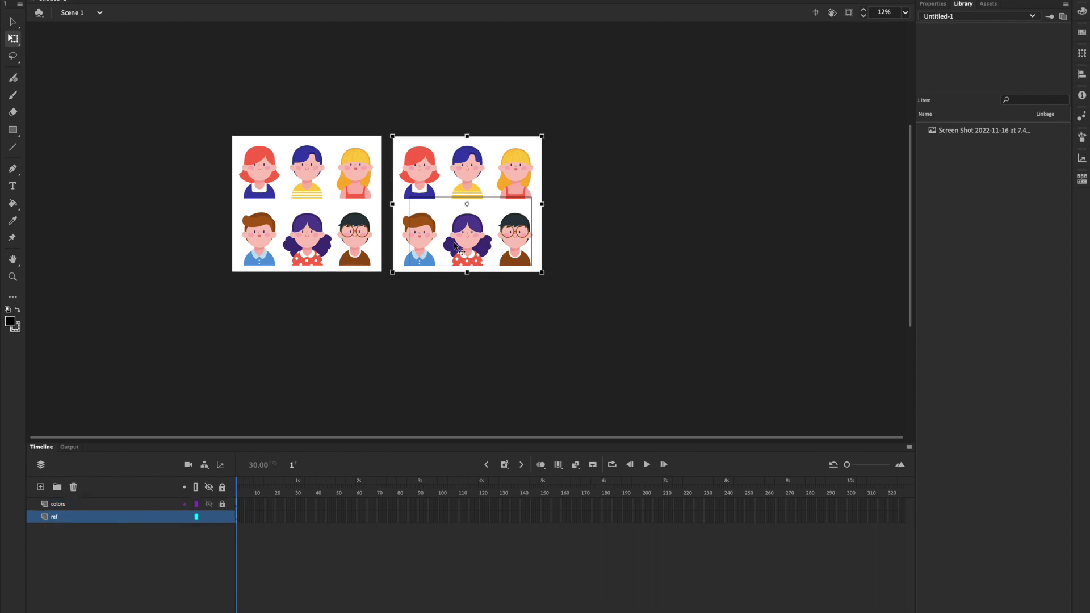
click(934, 5)
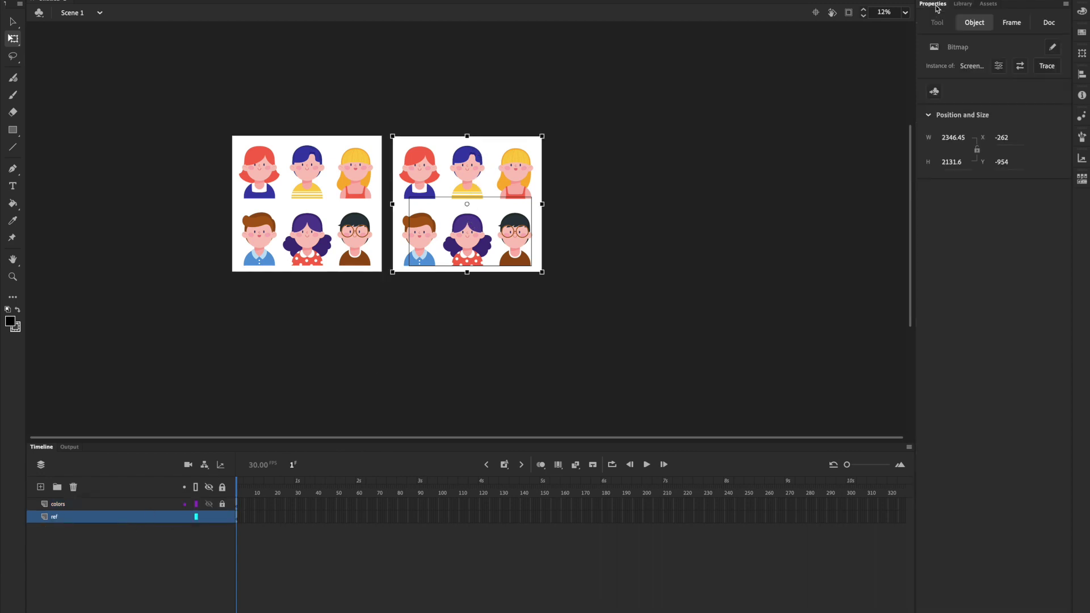
click(1010, 28)
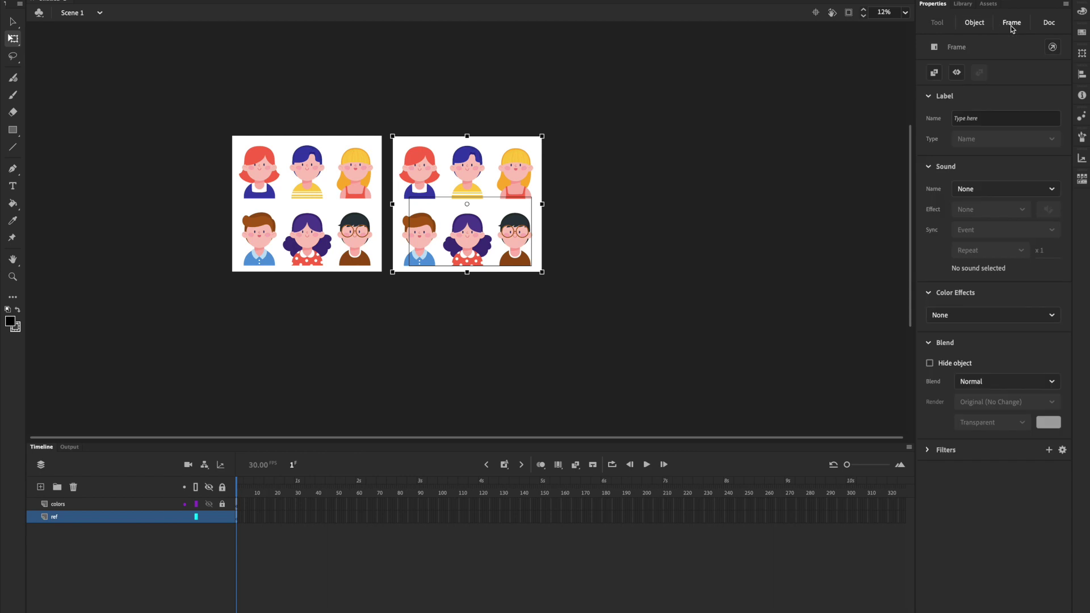
click(979, 317)
click(978, 395)
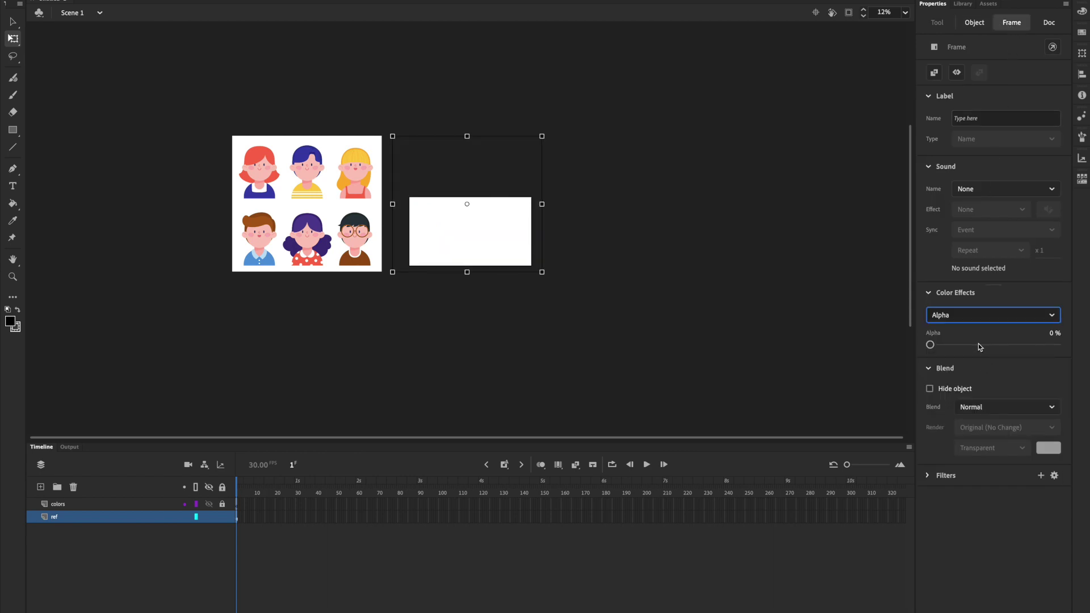
drag(954, 345, 968, 344)
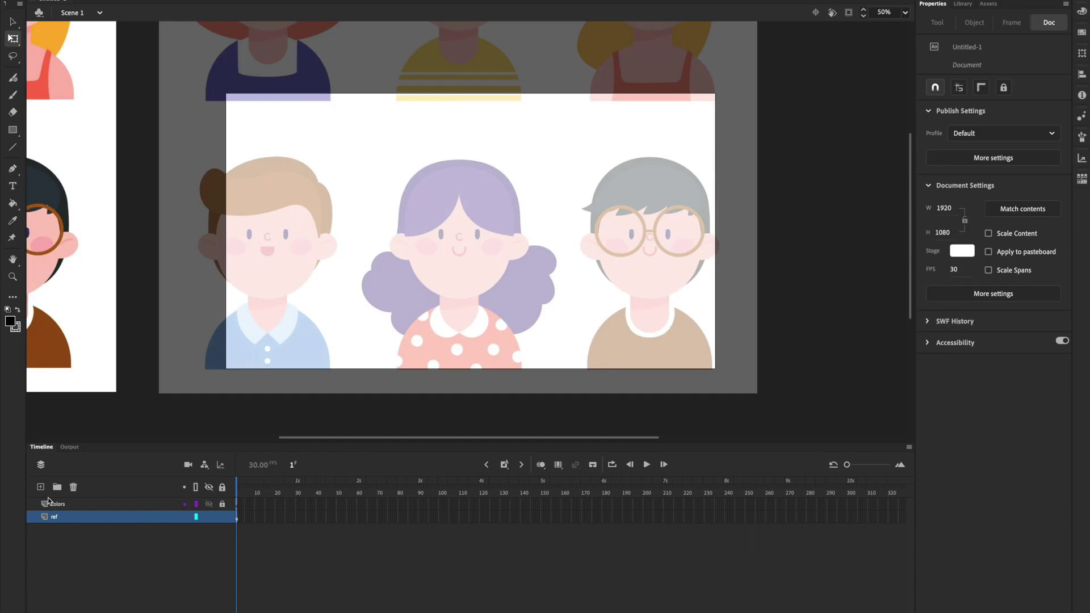
Add seven new layers above the colors layer
click(40, 487)
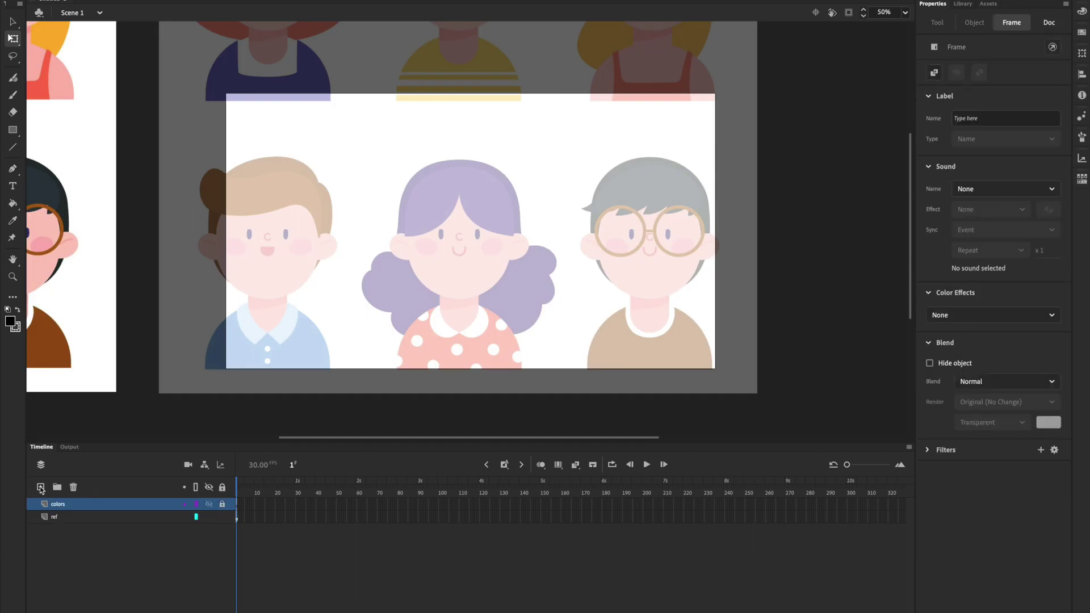
click(40, 486)
click(41, 487)
click(41, 486)
click(41, 486)
click(40, 486)
click(40, 487)
Rename Layer_9 as "bangs" and Layer_8 as "head"
double_click(60, 504)
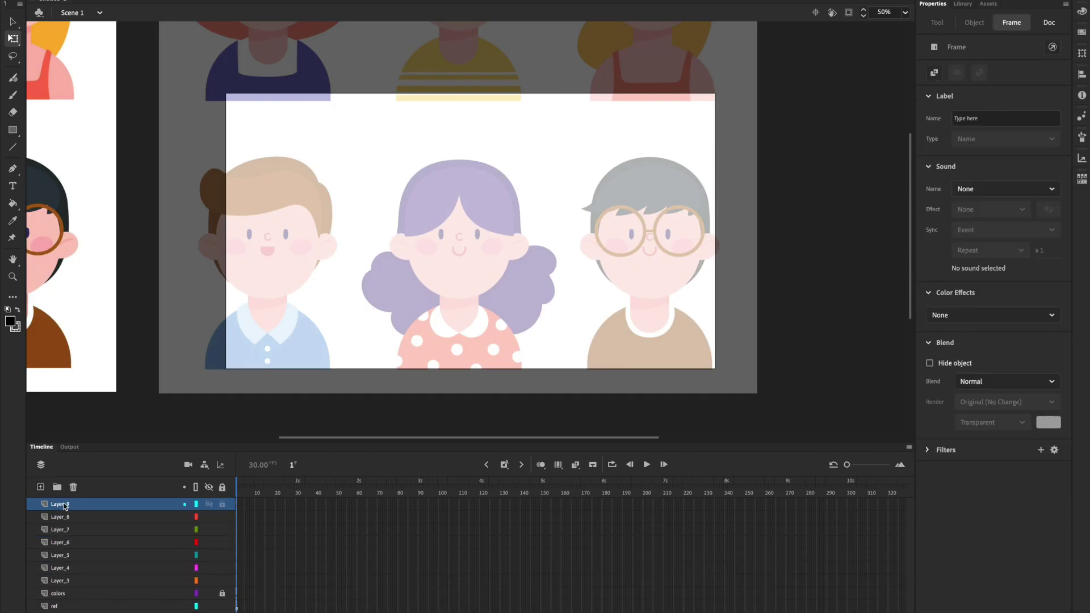
text(bangs)
key(Return)
double_click(62, 517)
text(head)
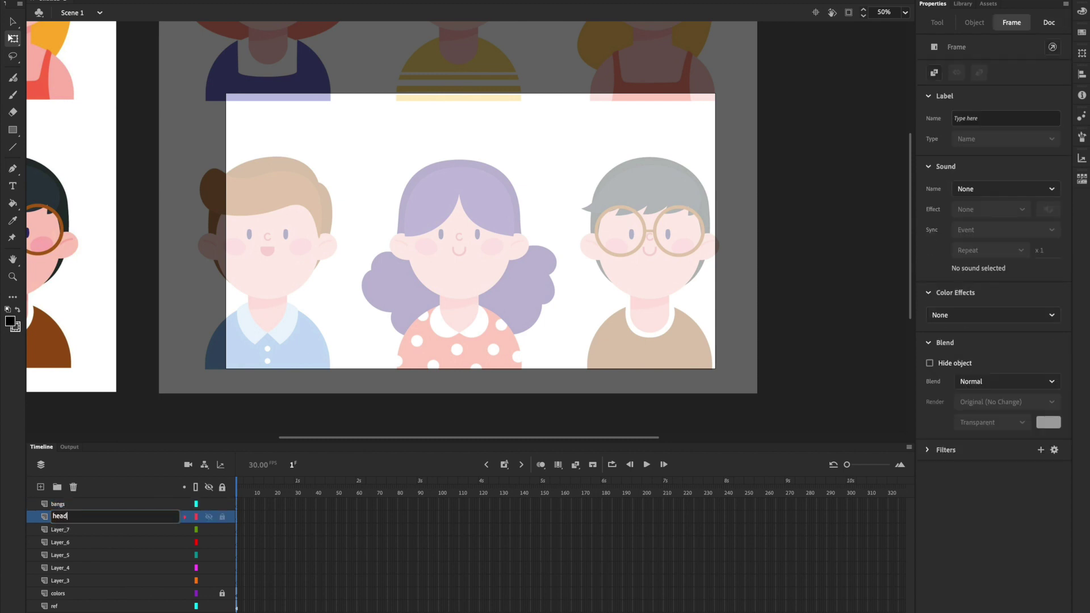
key(Return)
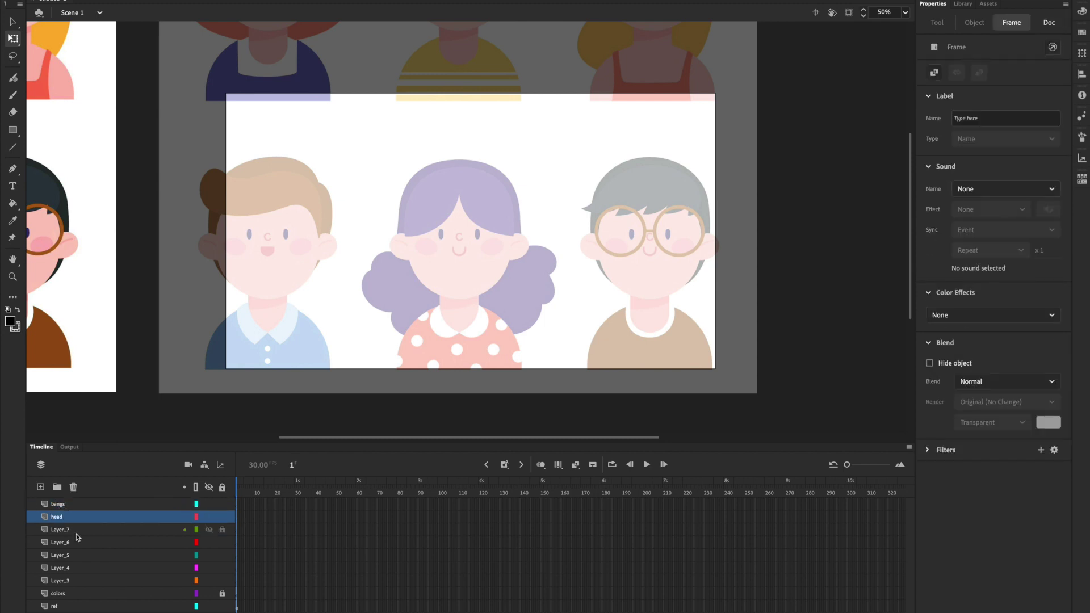
Rename Layer_7 as "face" and Layer_6 as "ears"
double_click(73, 530)
text(ey)
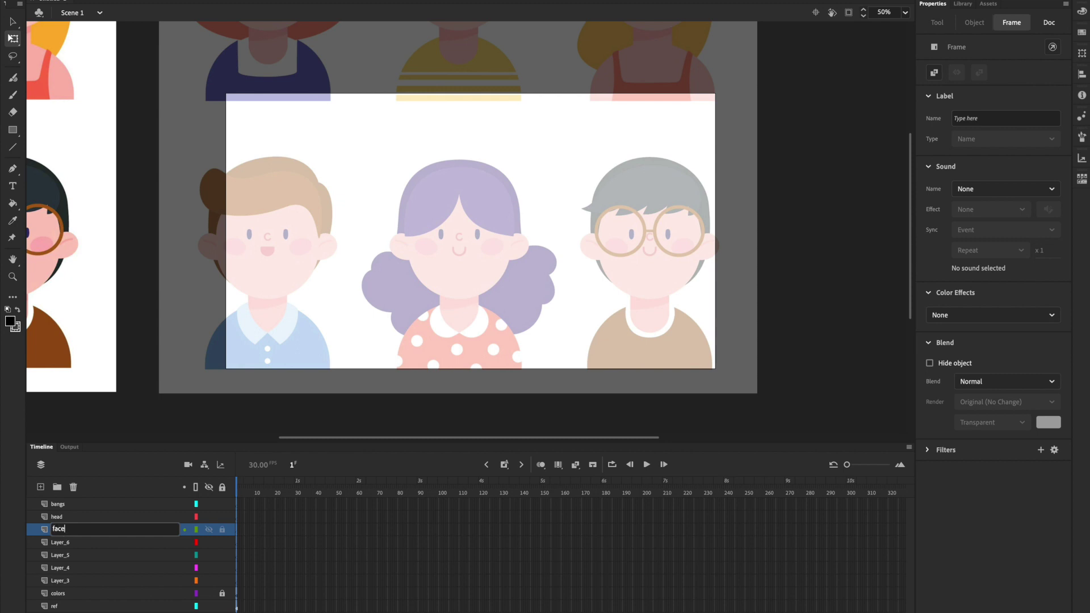
key(Return)
double_click(62, 542)
text(ears)
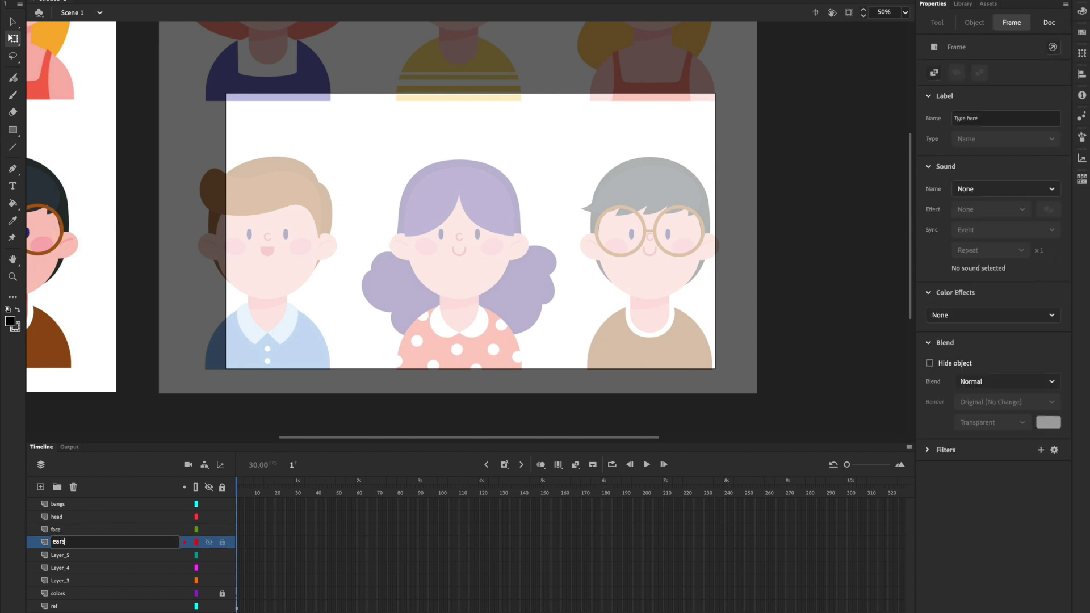
key(Return)
Rename Layer_5 as "hair_back" and Layer_4 as "neck"
click(71, 555)
double_click(61, 556)
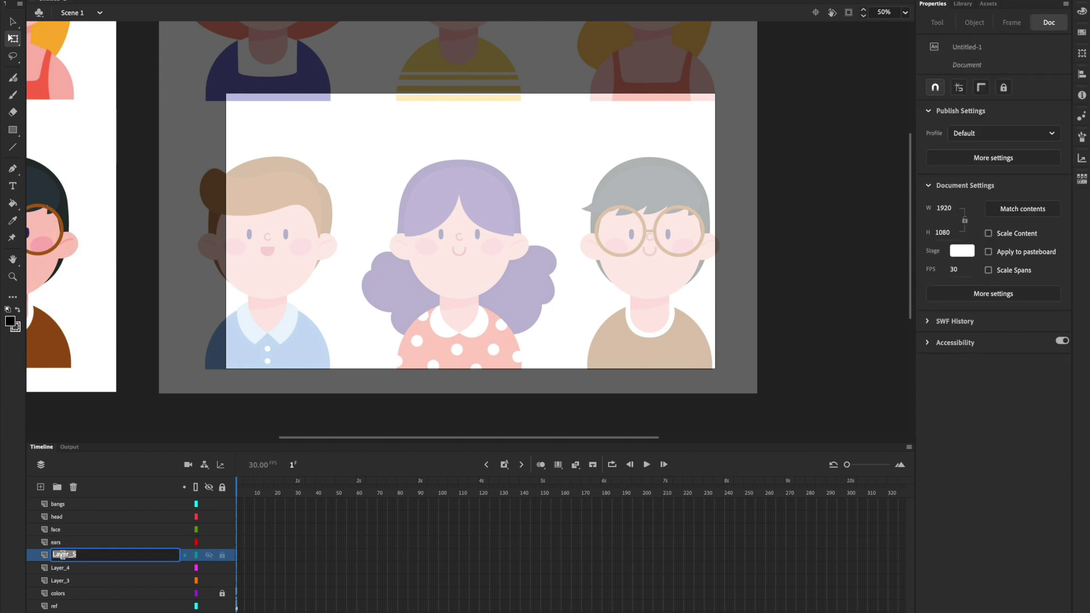
text(hair_back)
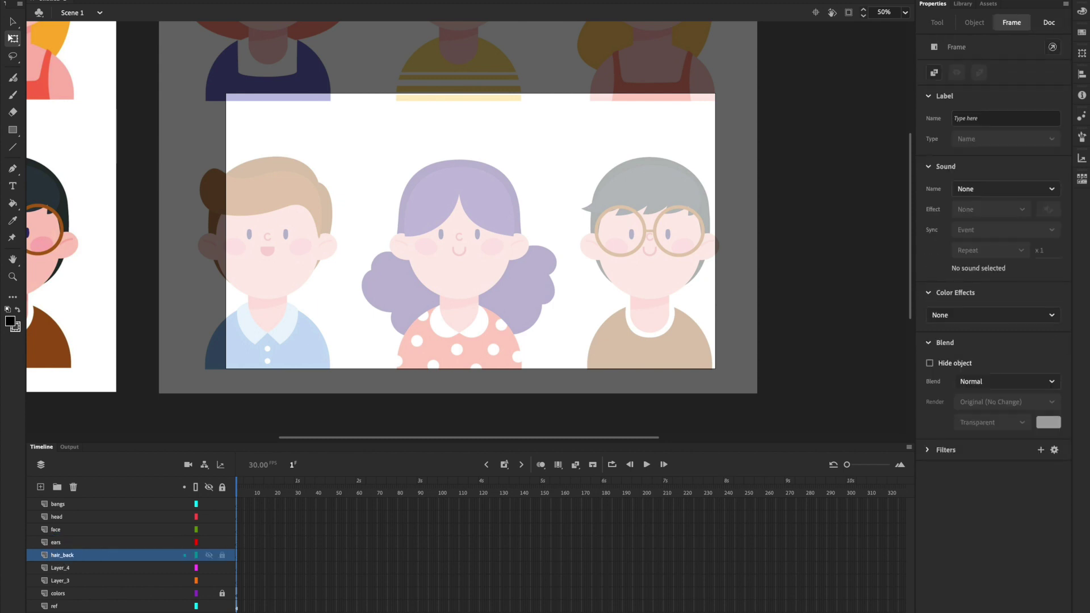
key(Return)
double_click(61, 568)
text(n)
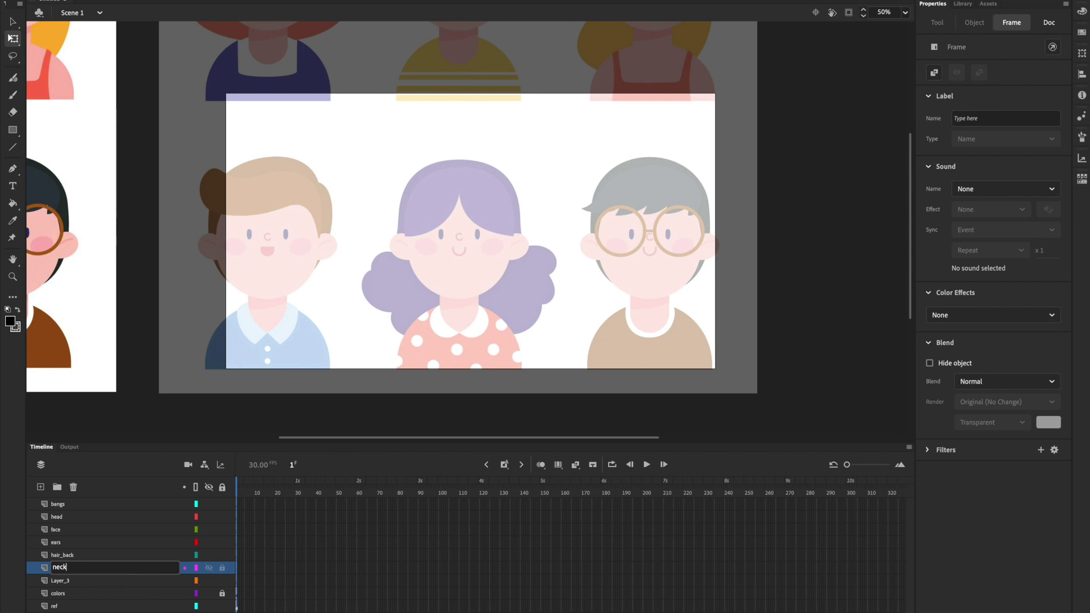
text(eck)
key(Return)
Rename Layer_3 as "clothes"
double_click(57, 582)
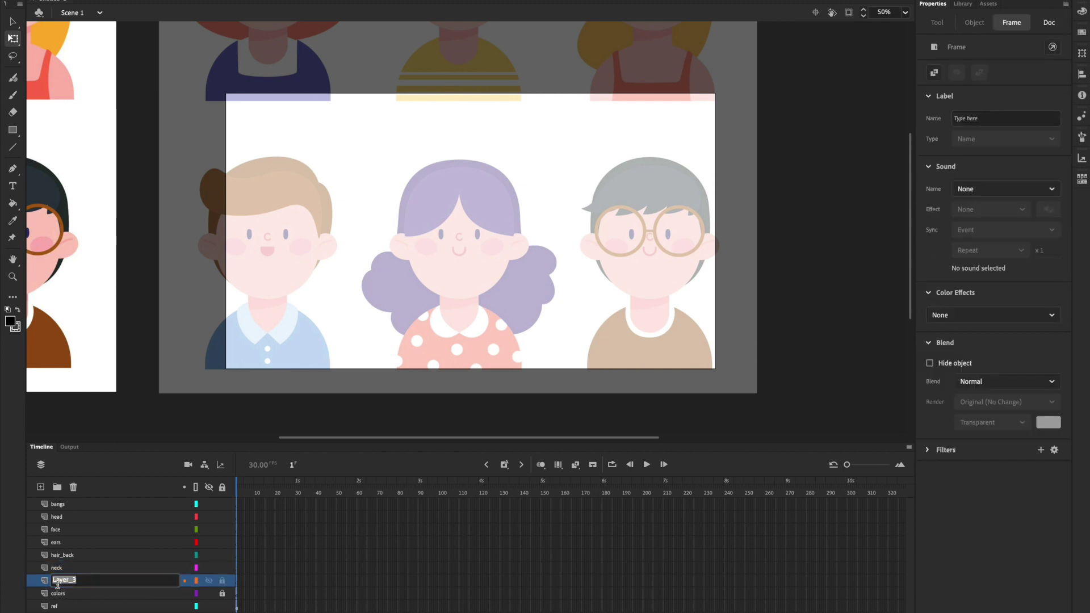
text(clothes)
key(Return)
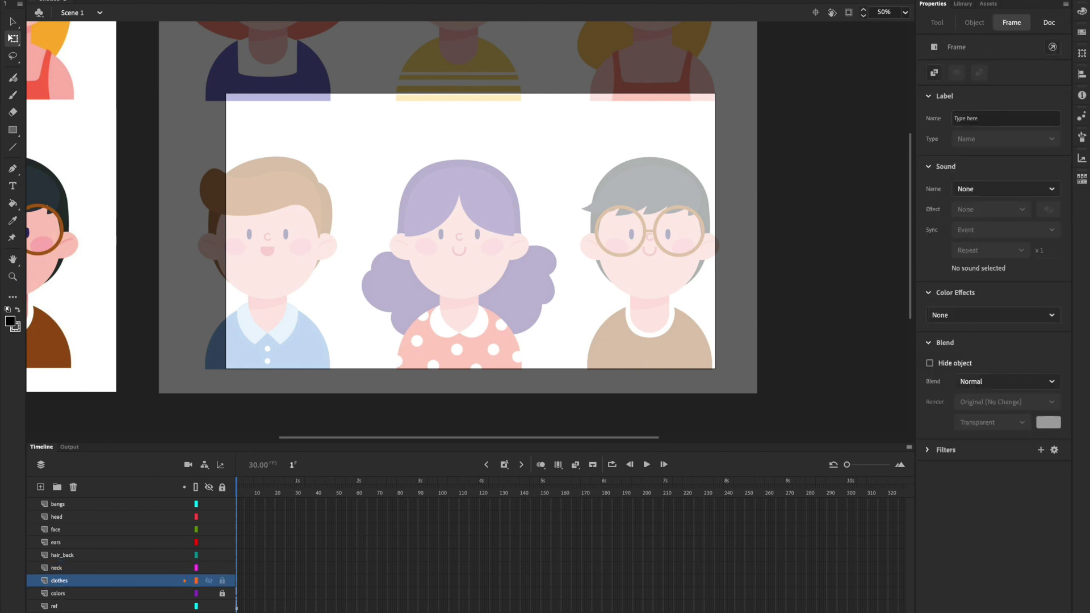
Move the head layer below the face layer in the layer stack
click(65, 516)
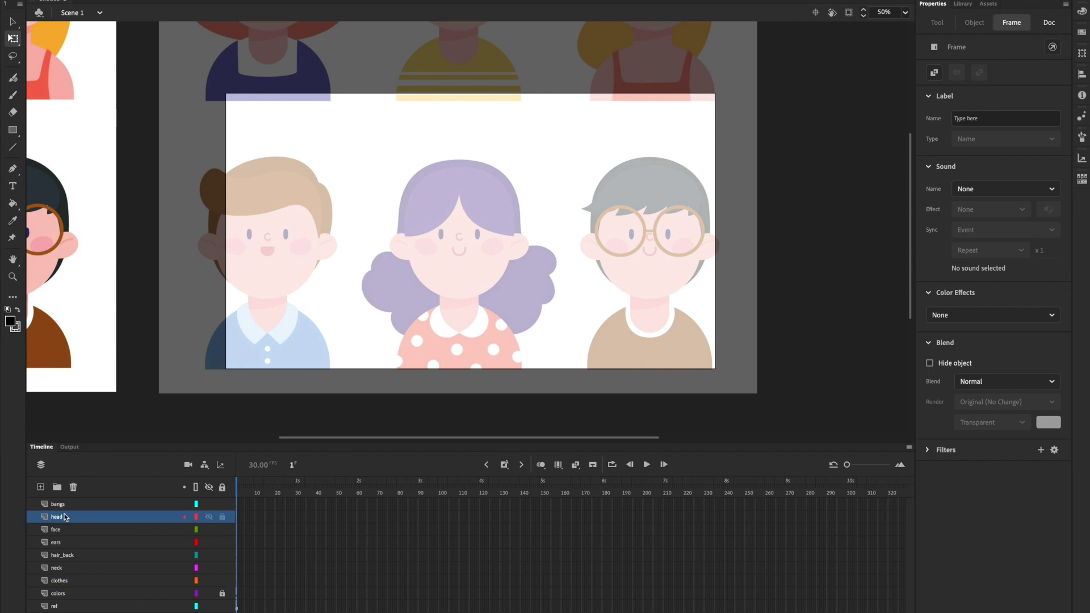
drag(60, 518, 61, 536)
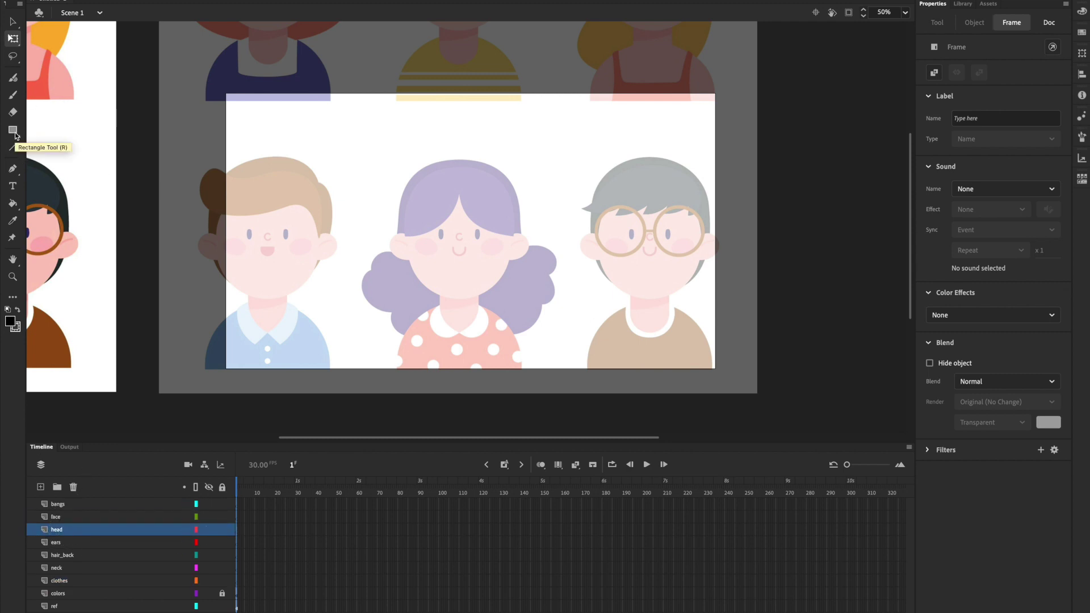
Trace the left half of the purple-haired girl's bangs as a closed Pen path on the bangs layer
click(57, 504)
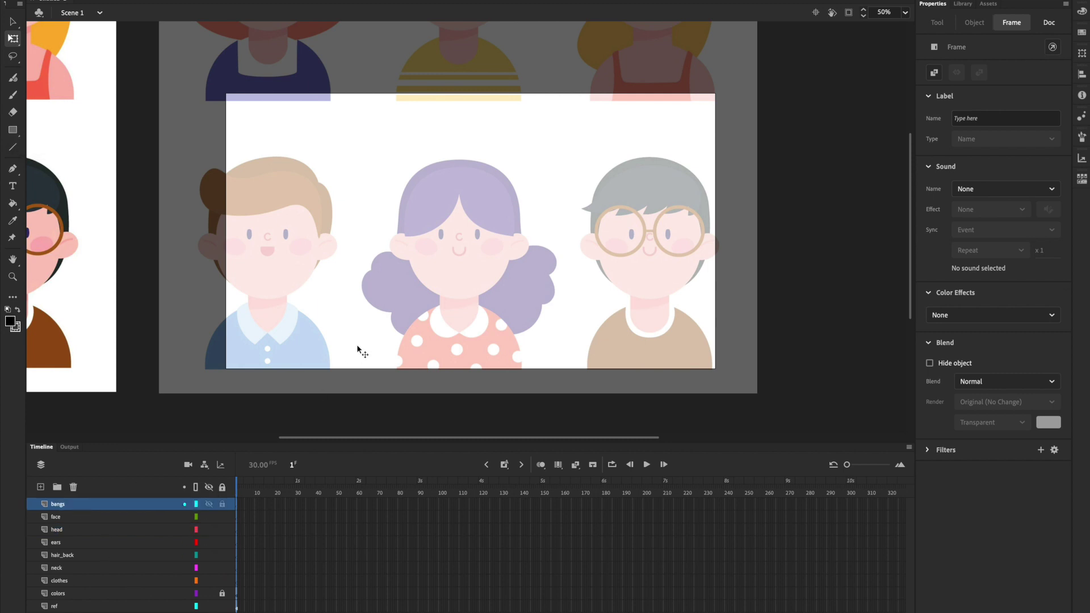
key(ctrl+equal)
click(12, 169)
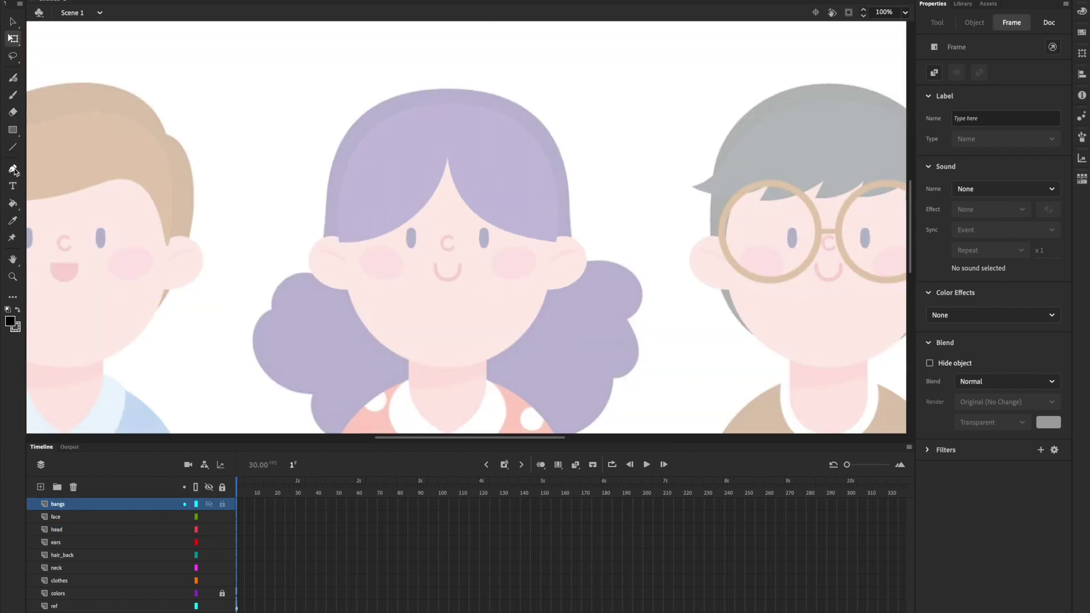
click(444, 103)
drag(415, 218, 363, 247)
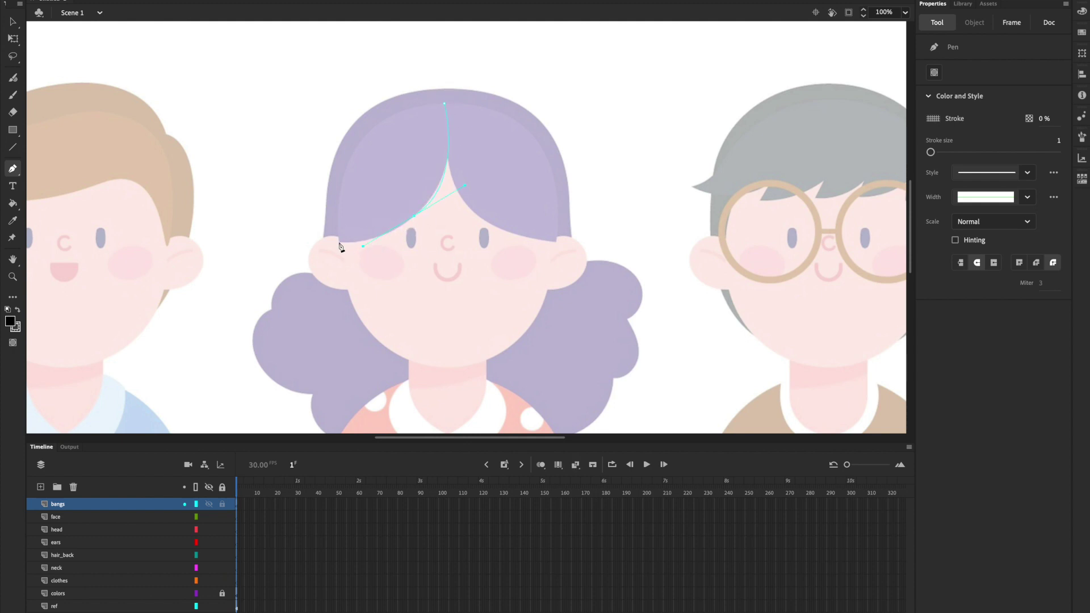
drag(363, 139, 404, 105)
click(445, 105)
Fill the left half of the bangs with the purple sampled from the original girl's hair
click(13, 220)
key(ctrl+minus)
key(ctrl+minus)
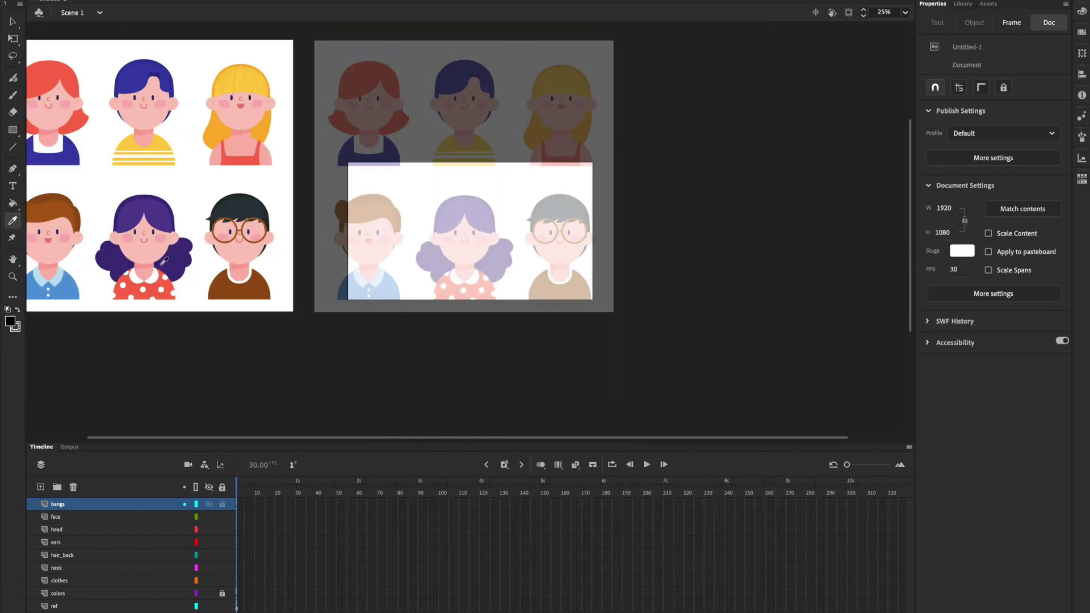
click(170, 227)
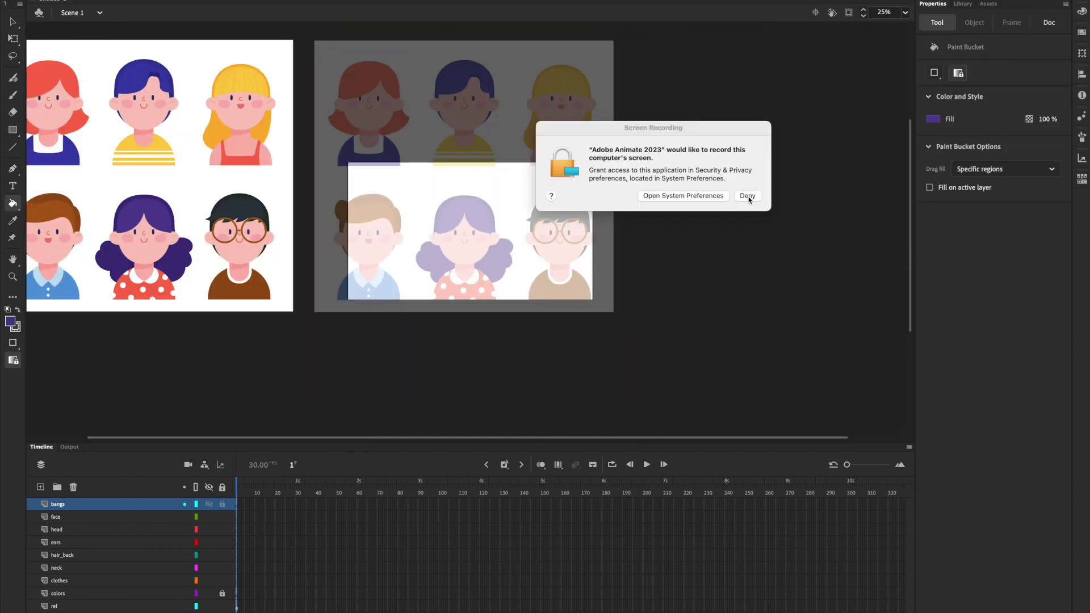
click(747, 197)
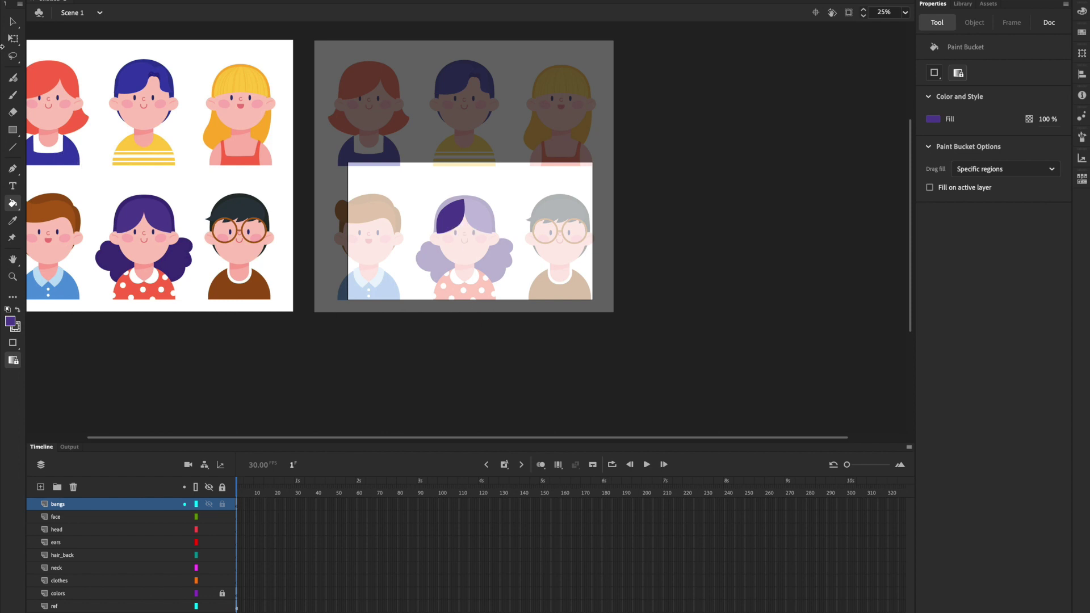
Flip a copy of the left bangs half horizontally and place it opposite to complete the bangs
key(v)
click(449, 220)
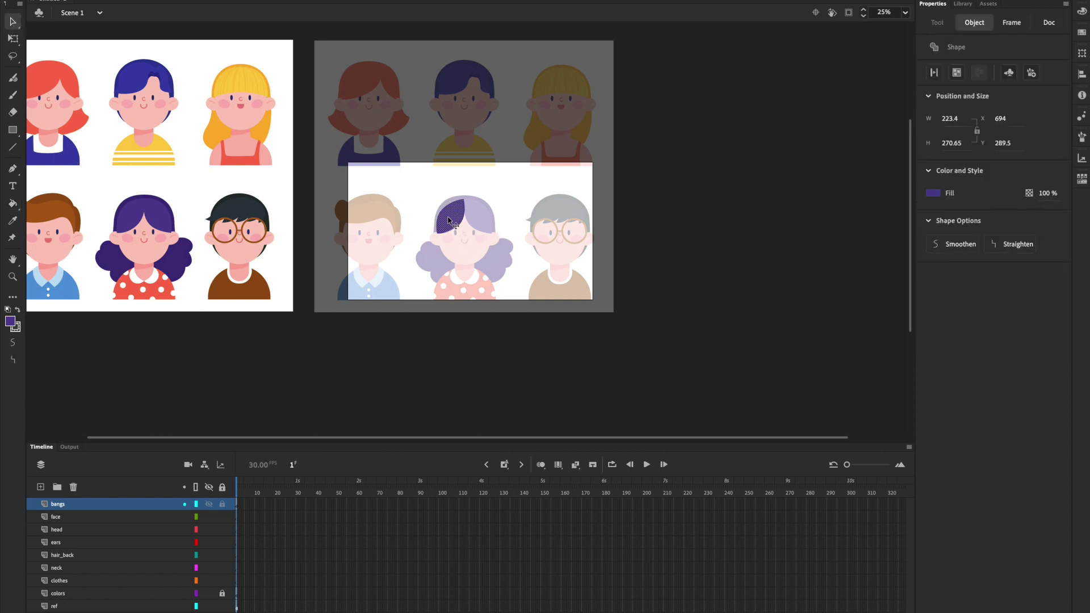
right_click(449, 220)
mouse_move(510, 414)
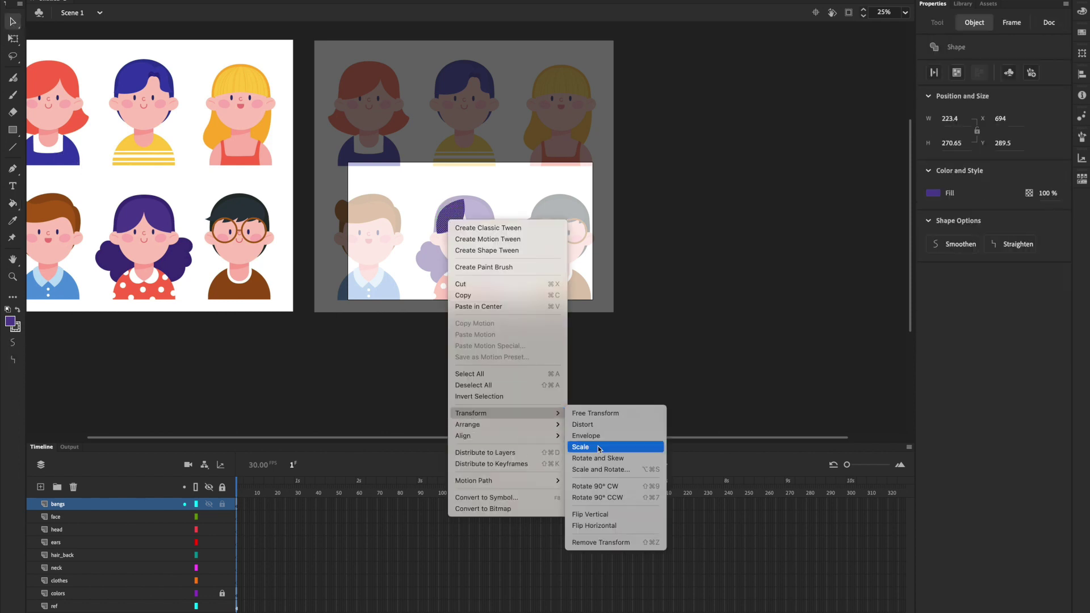
click(616, 528)
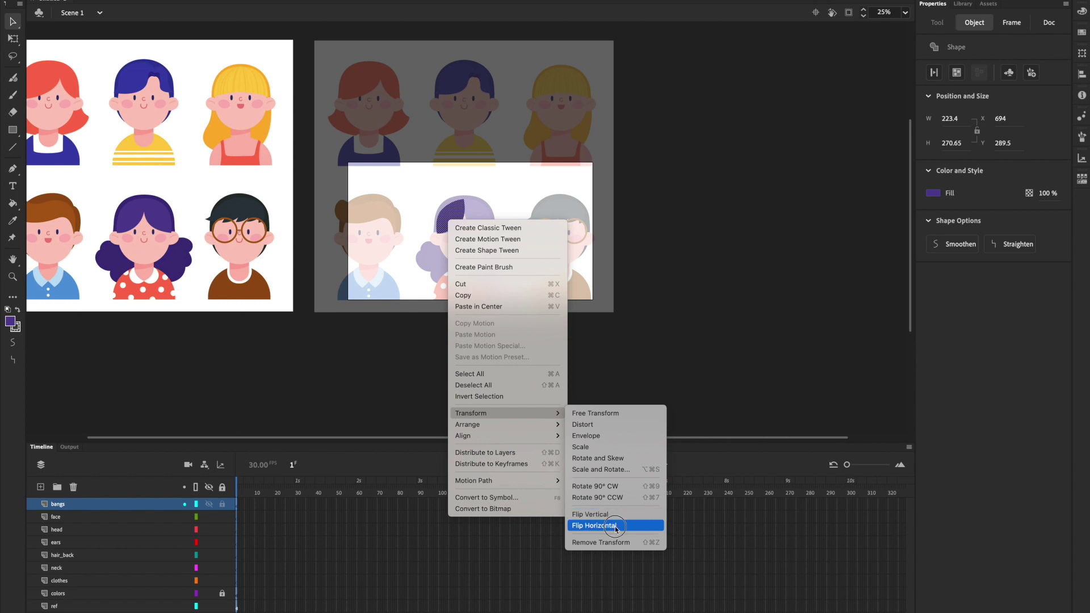
drag(457, 223, 484, 221)
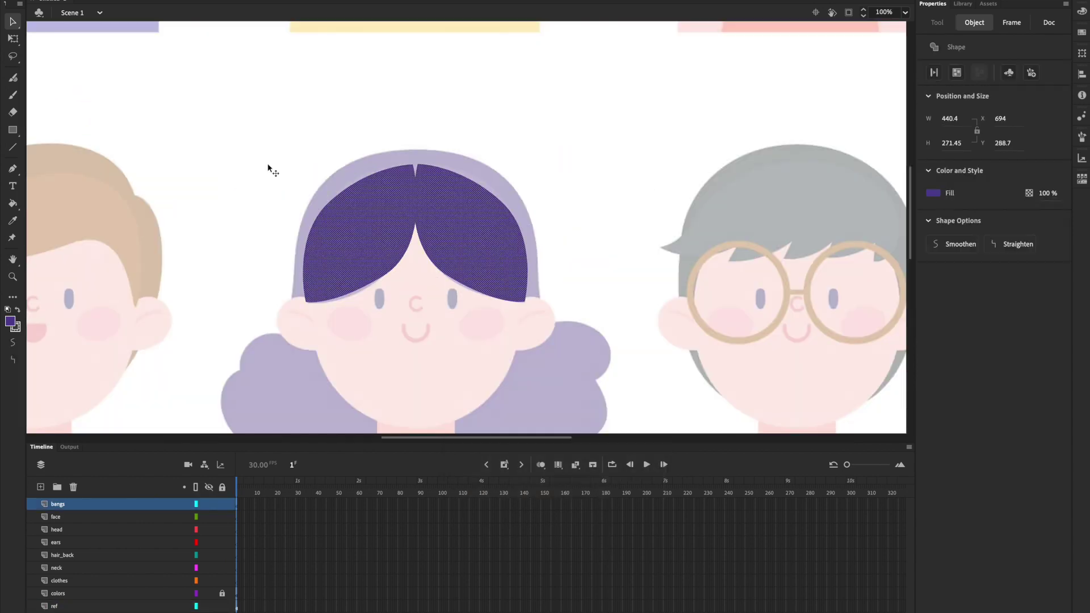
Close the small notch at the top centre of the bangs by adjusting its anchor points with the Subselection tool
click(13, 21)
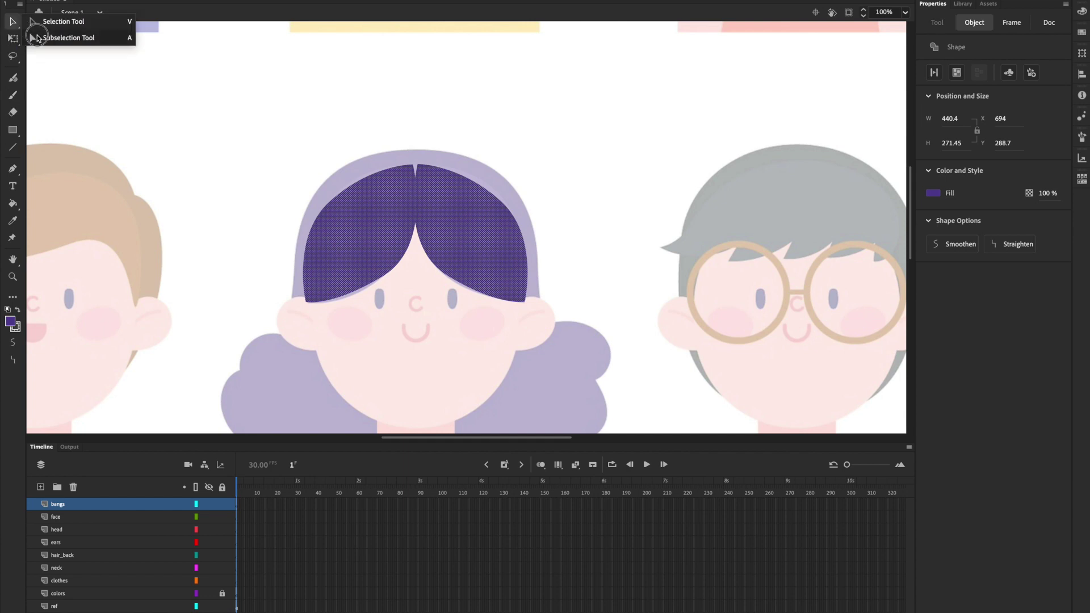
click(399, 172)
click(416, 170)
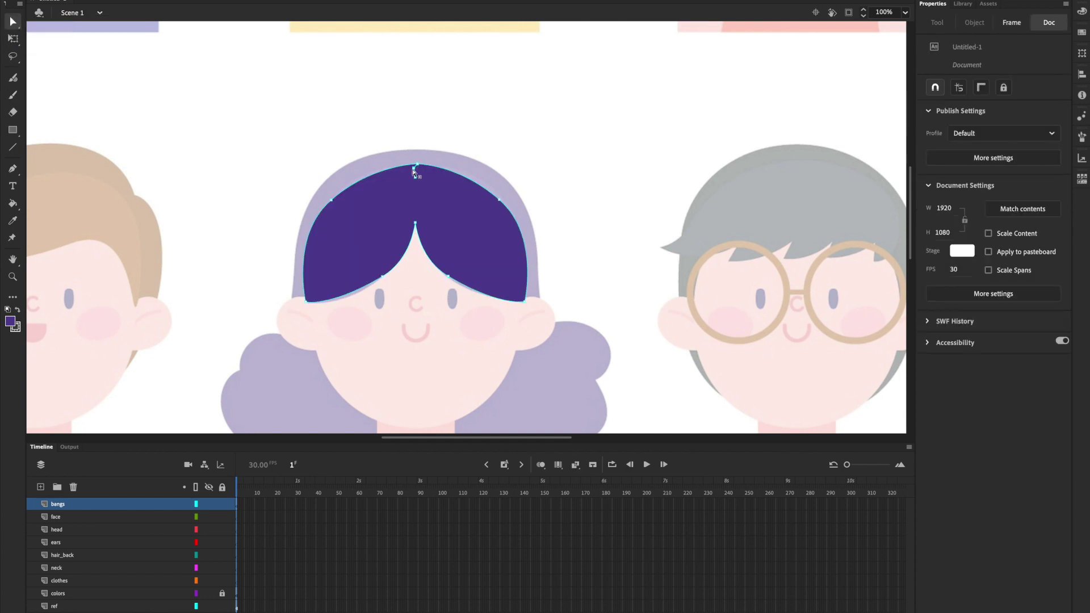
click(412, 169)
drag(416, 169, 416, 178)
Raise the two upper side anchor points of the bangs together to fit the reference hairline, and deselect the shape
scroll(364, 66, down, 3)
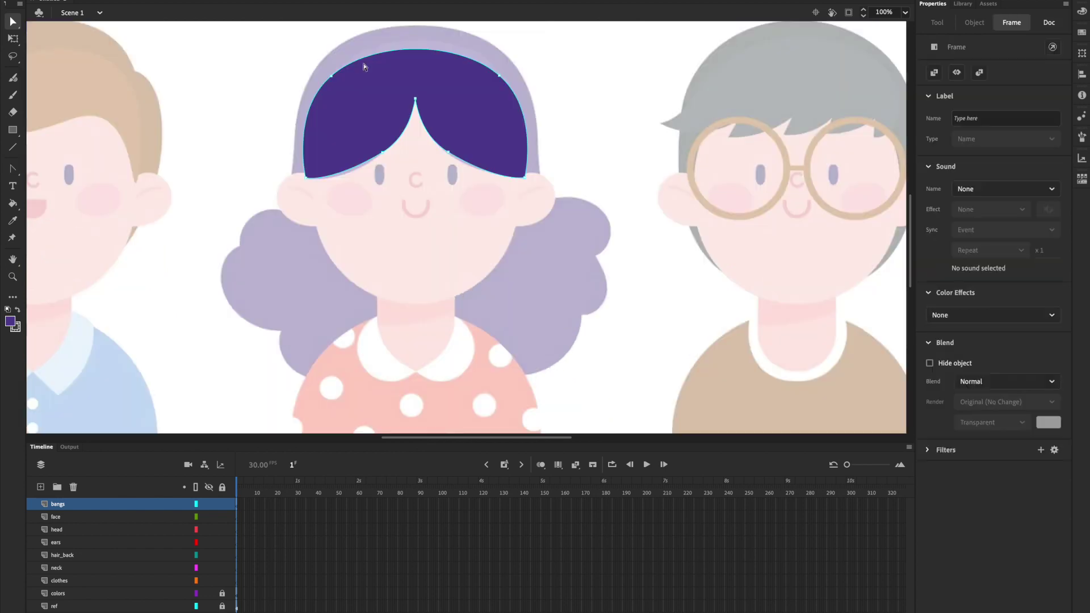
click(332, 76)
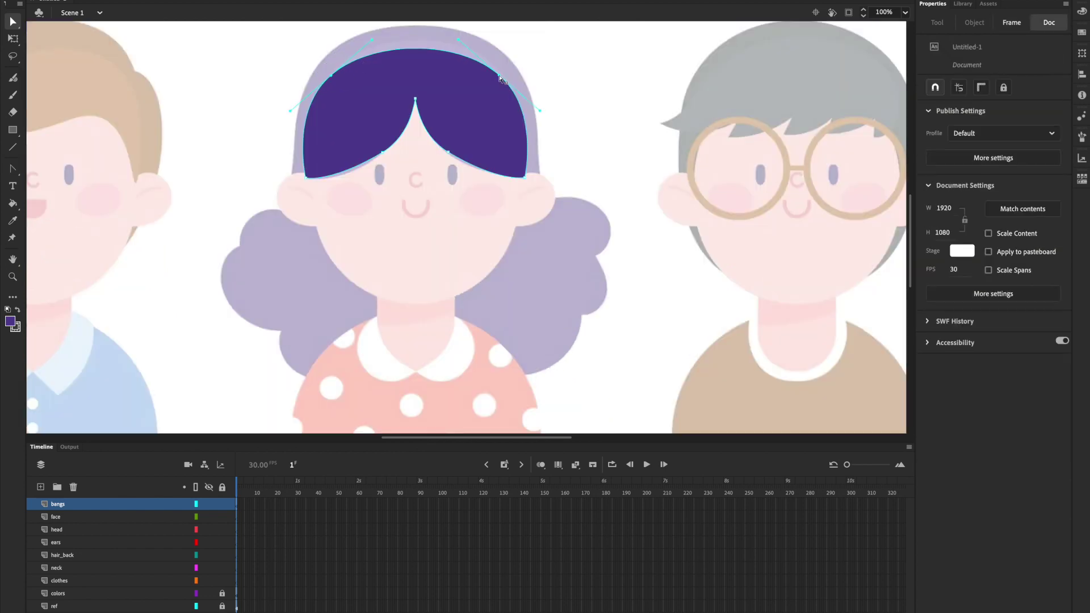
key(Up)
key(Up)
key(Up)
key(Up)
key(Up)
key(Up)
key(Up)
key(Up)
key(Up)
key(Down)
click(563, 84)
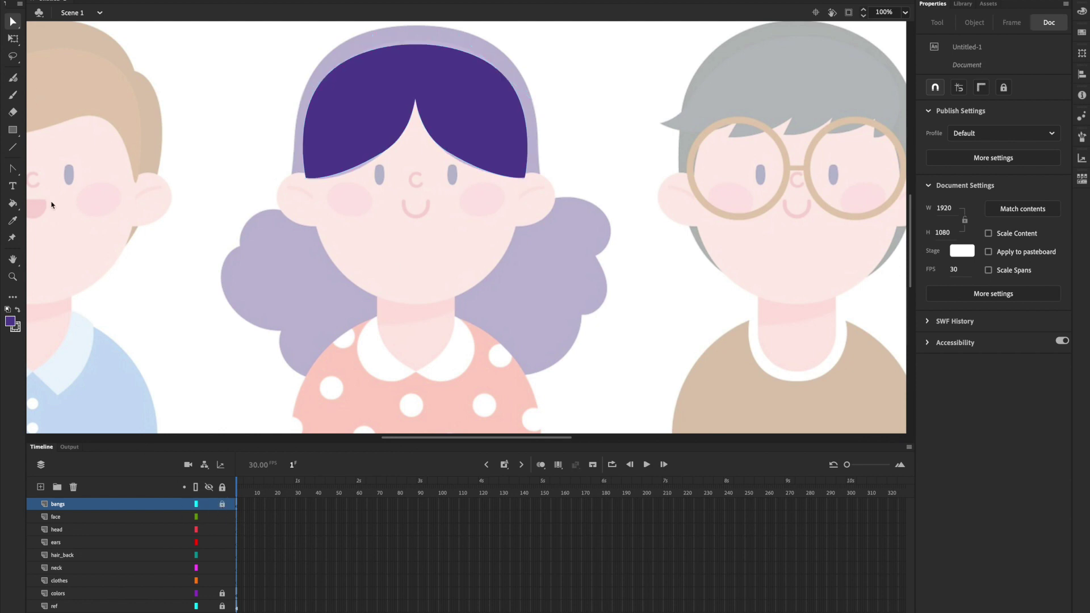
On the face layer, draw a purple oval without stroke, about 19 × 41 px, over the reference's left eye
click(96, 516)
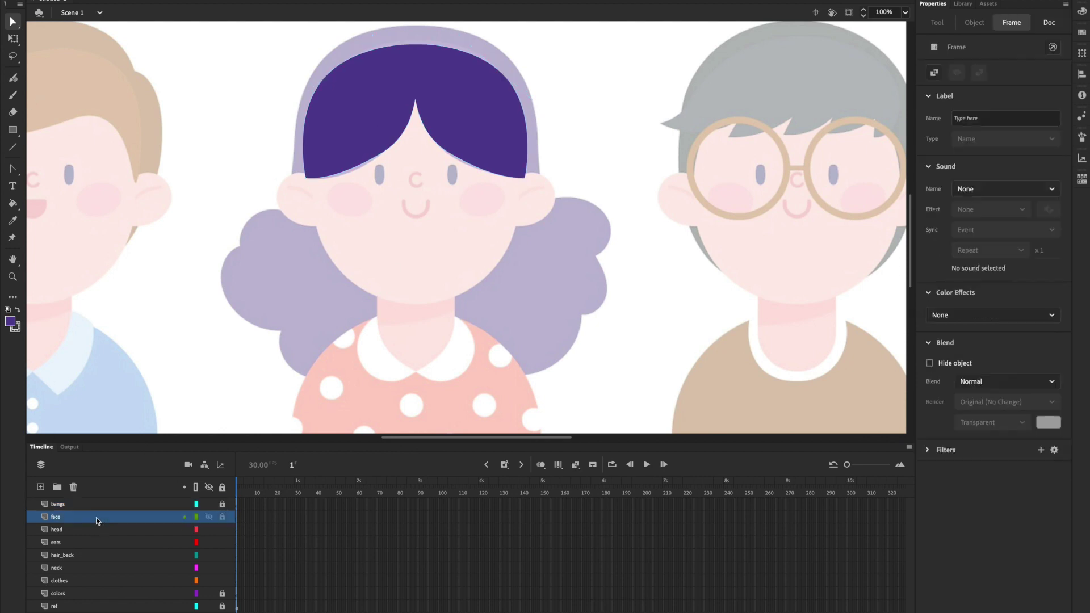
click(13, 129)
click(67, 167)
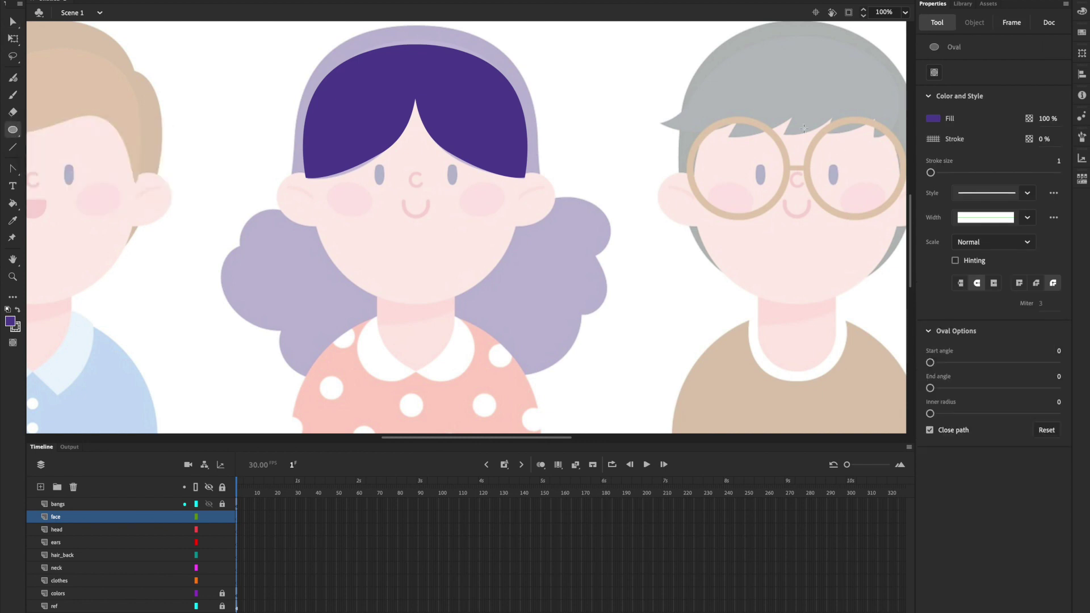
click(932, 140)
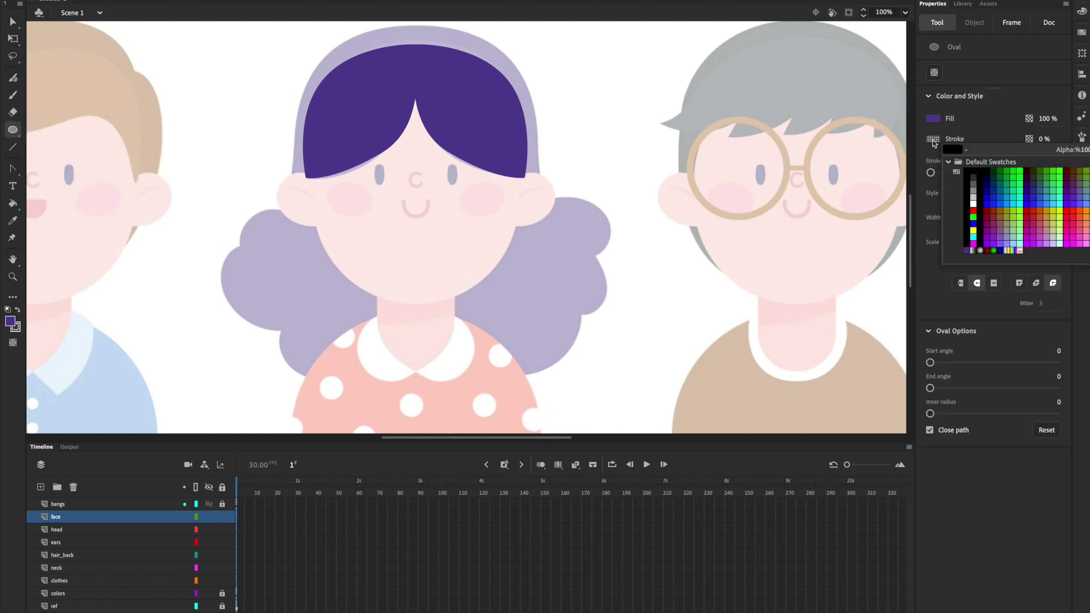
click(1081, 148)
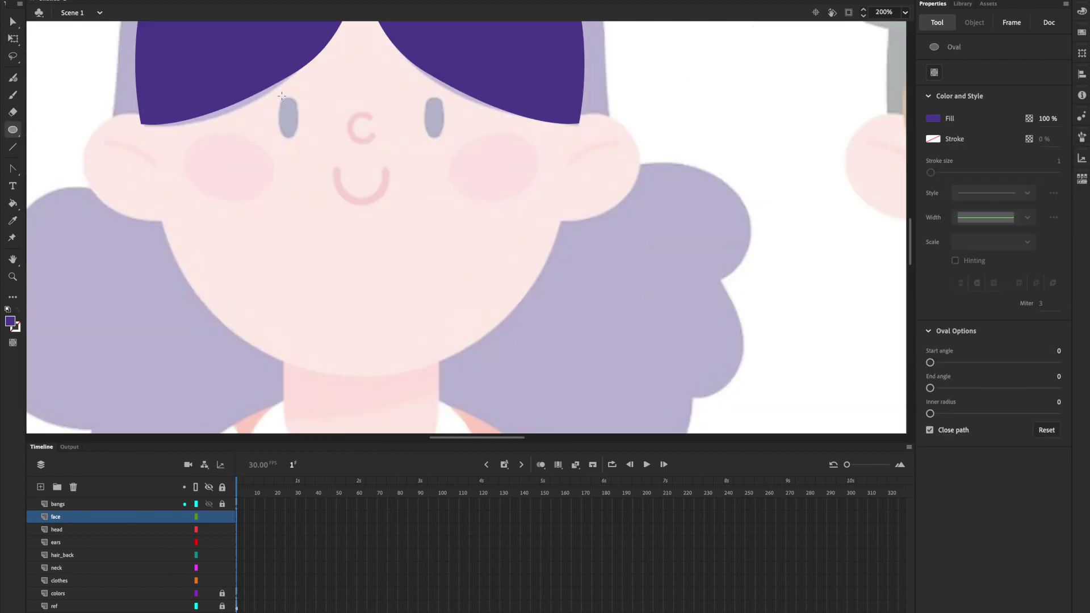
drag(280, 97, 298, 139)
Try to reshape the left eye by nudging its upper and lower anchor points to fit the reference
key(v)
key(super+equal)
drag(70, 178, 131, 212)
drag(130, 173, 84, 187)
key(Up)
key(Up)
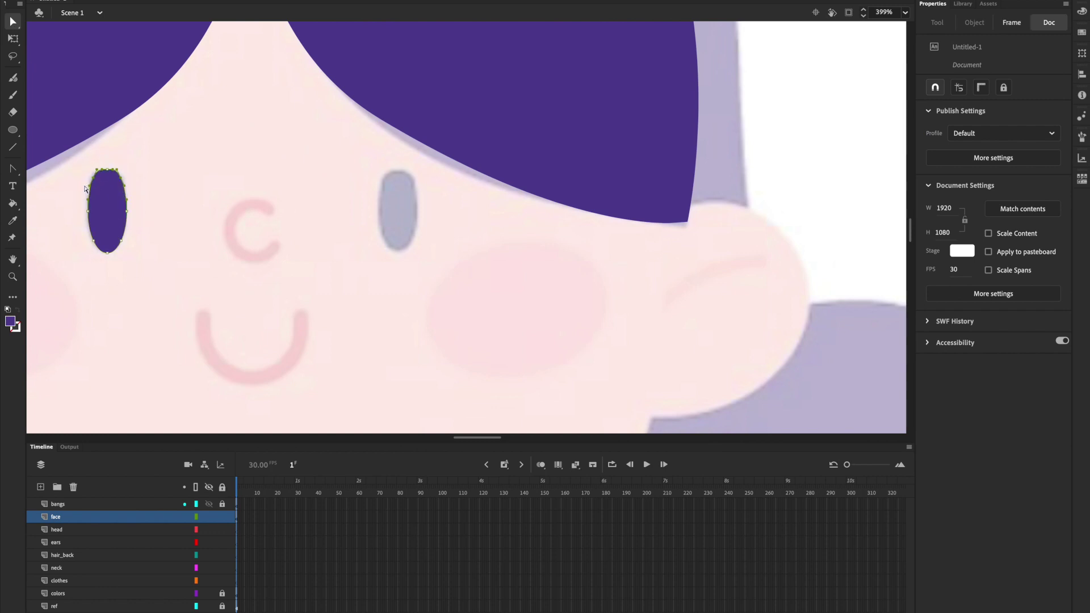
key(Down)
drag(88, 237, 132, 249)
key(Down)
key(Down)
click(214, 251)
drag(82, 233, 133, 246)
Duplicate the left eye horizontally onto the reference's right eye
key(v)
click(112, 242)
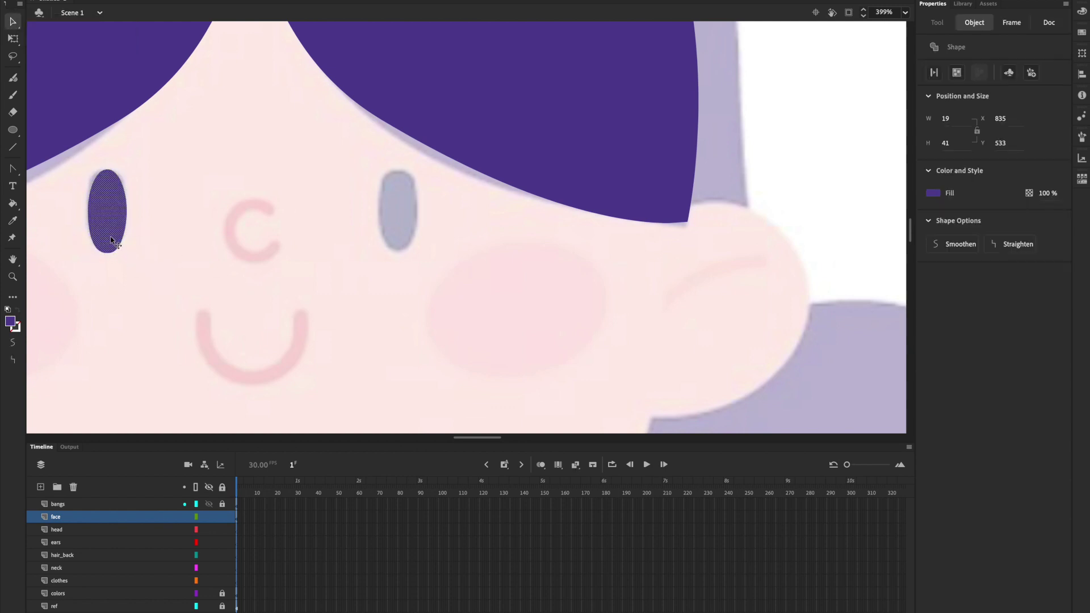
drag(112, 241, 406, 239)
click(386, 257)
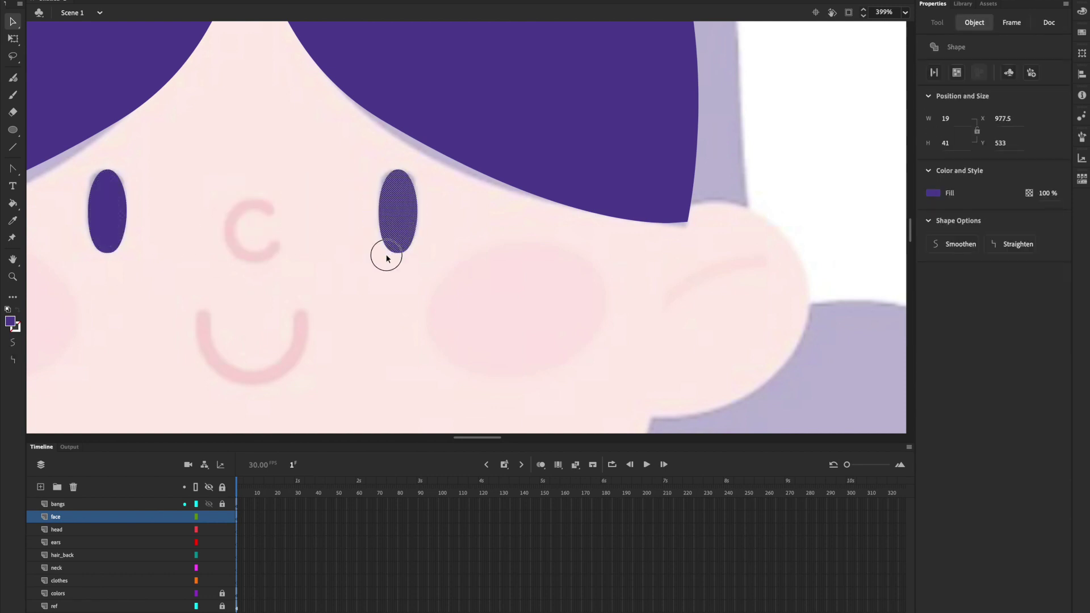
Draw a pink circle outline about 27 px across over the nose and delete its right edge to leave a C shape
click(14, 132)
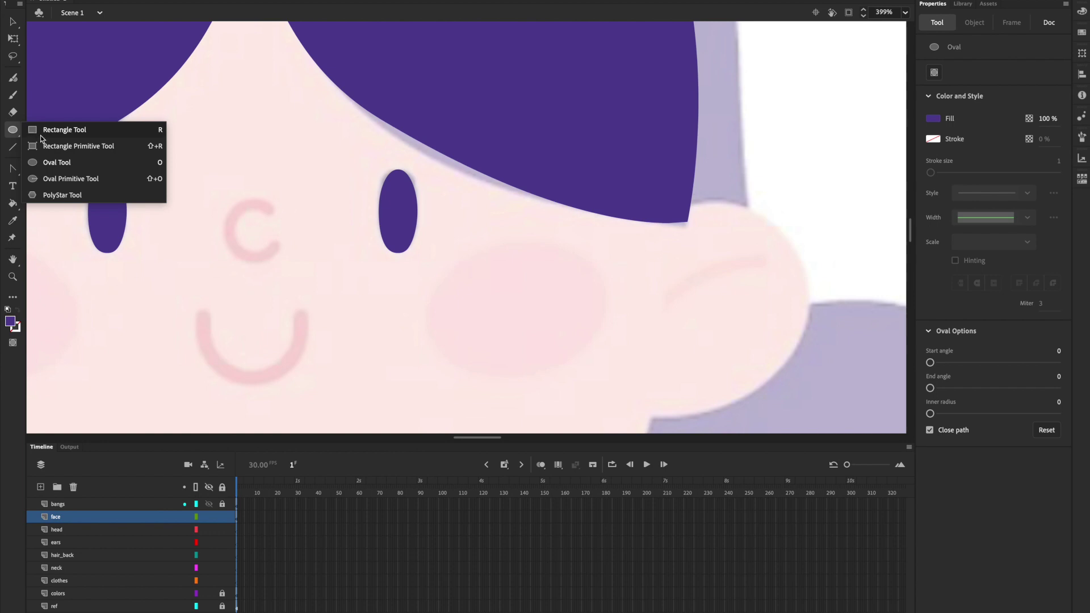
click(58, 163)
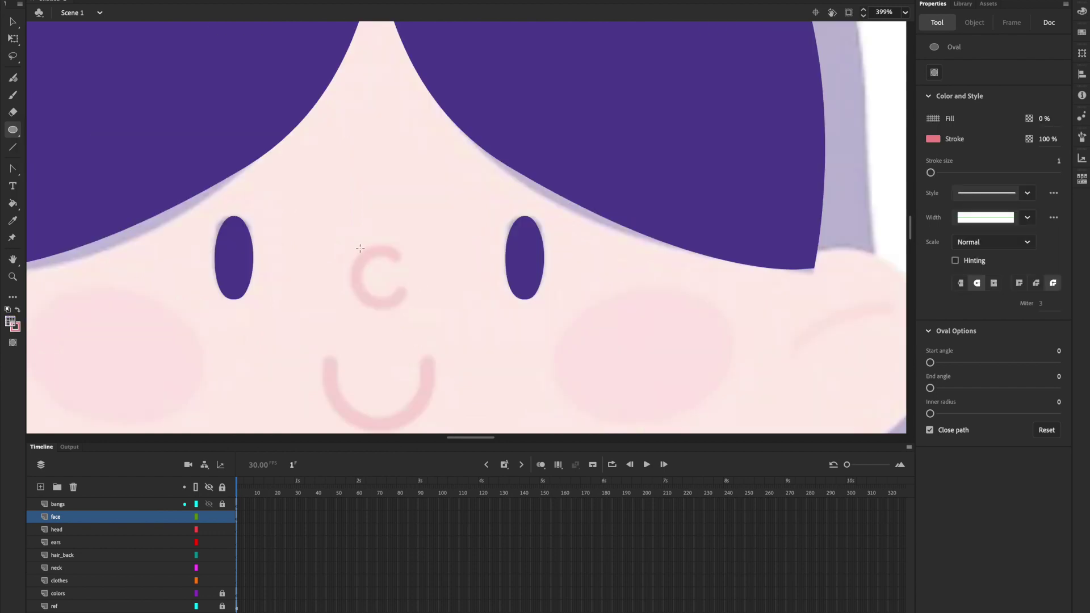
drag(360, 248, 416, 304)
key(v)
mouse_move(429, 262)
mouse_down()
mouse_move(404, 282)
mouse_move(430, 287)
mouse_up()
key(Delete)
key(Delete)
key(Delete)
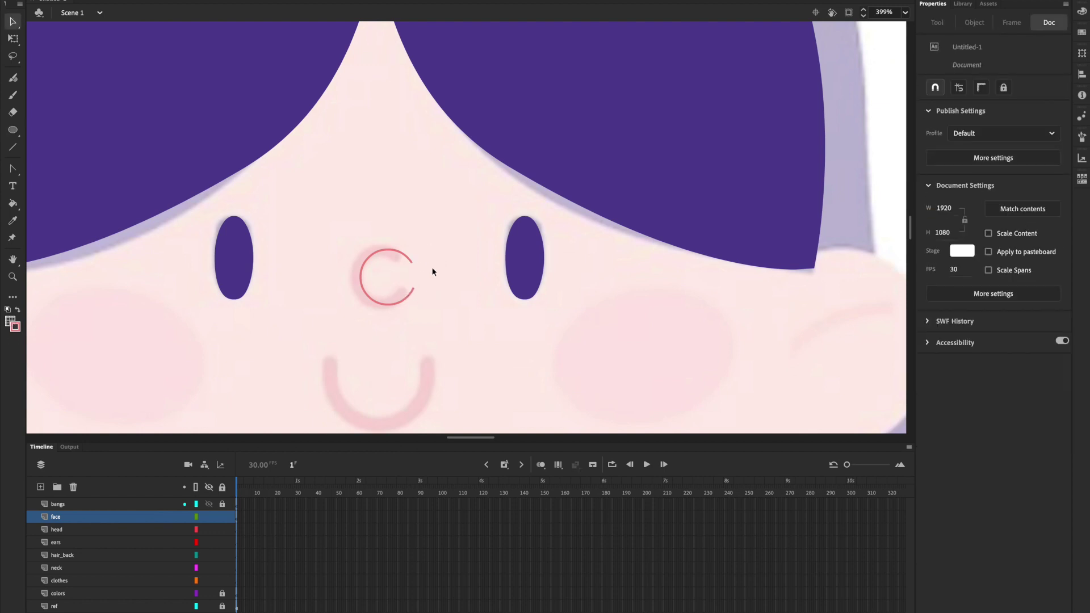
Set the nose's stroke size to 4 and delete the transparent fill inside it
drag(441, 220, 335, 325)
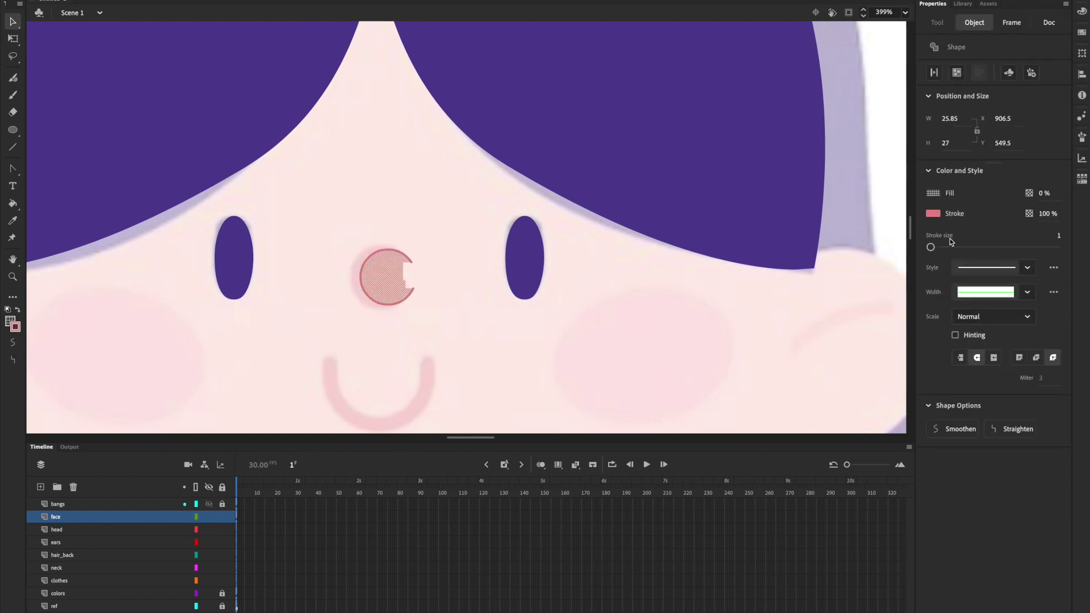
drag(930, 247, 933, 248)
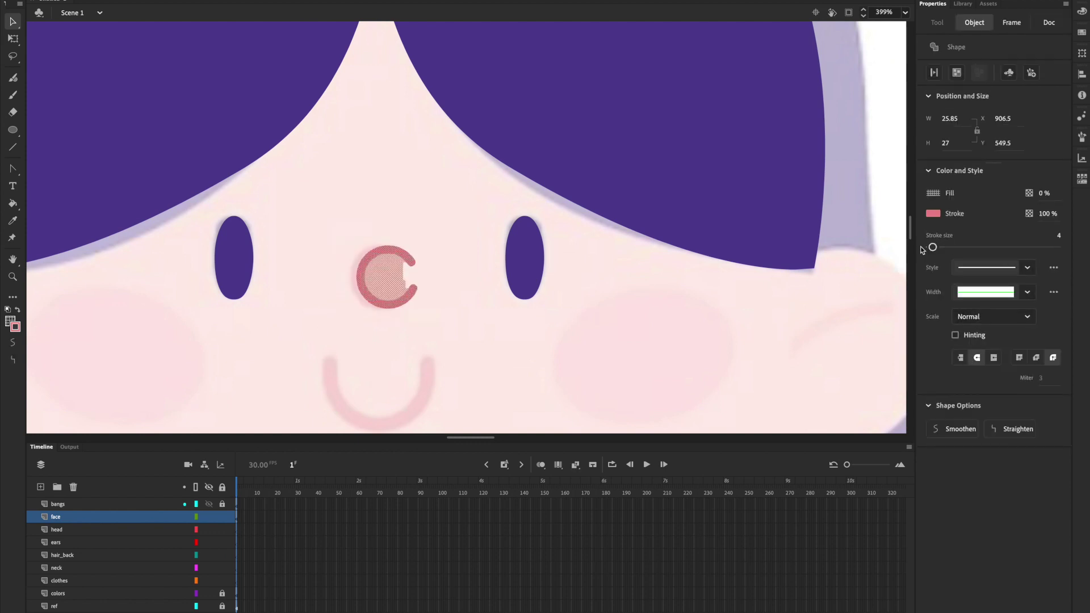
click(381, 289)
click(382, 291)
key(Delete)
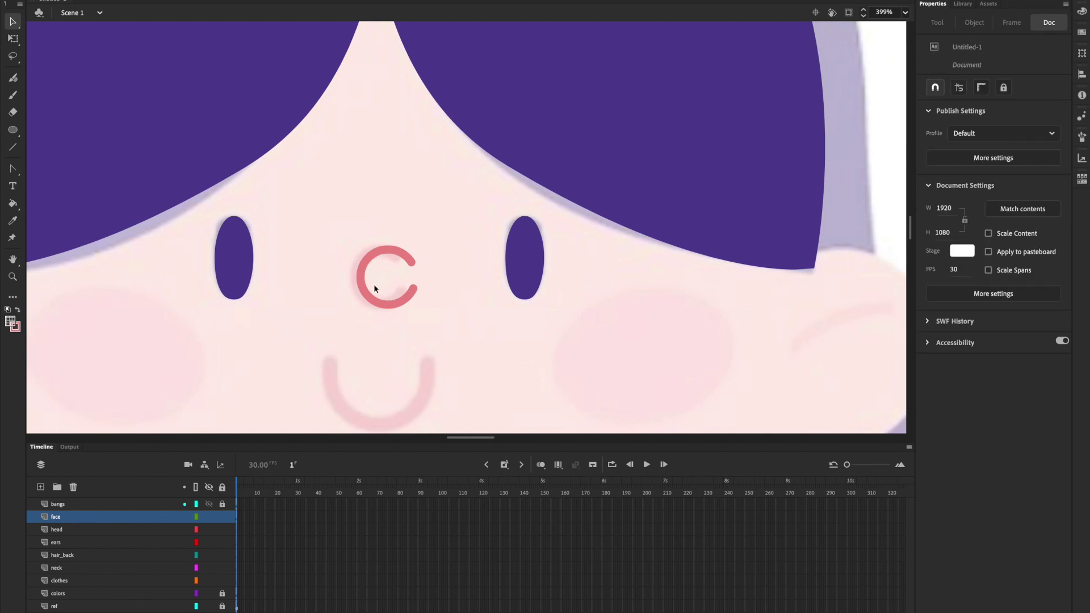
Shift the nose arc slightly left to line up with the reference nose, and deselect it
drag(441, 239, 344, 342)
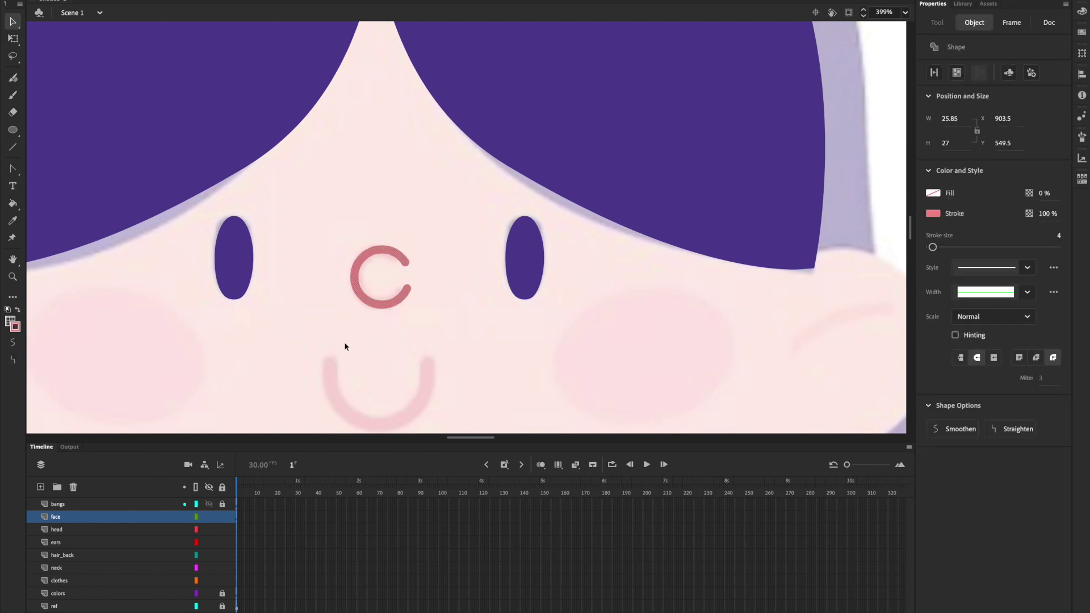
scroll(345, 343, down, 3)
click(344, 346)
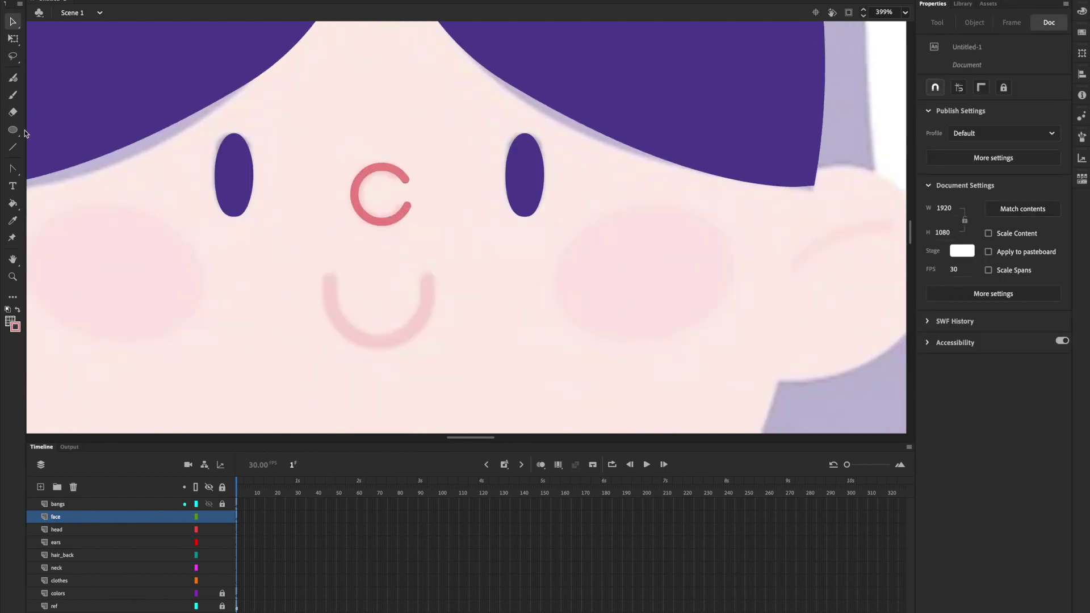
Draw a pink circle outline about 49 px across and align its lower half with the reference smile
click(13, 130)
drag(324, 243, 430, 343)
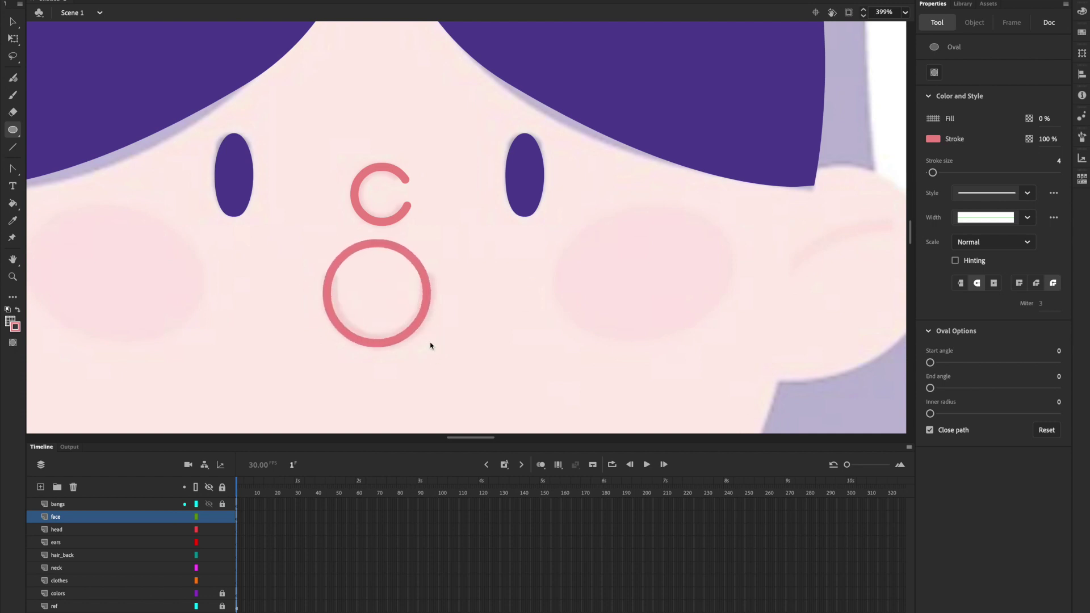
key(v)
click(427, 277)
drag(428, 278, 430, 279)
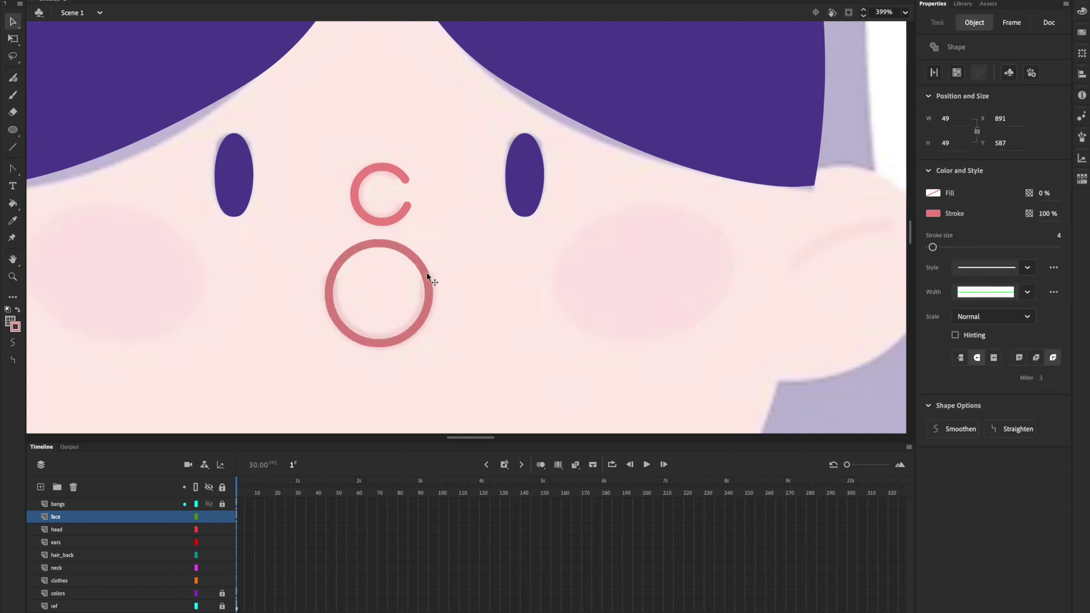
Delete the upper part of the mouth circle to leave a smile, and set its stroke size to 5
click(178, 185)
drag(308, 231, 458, 282)
key(Delete)
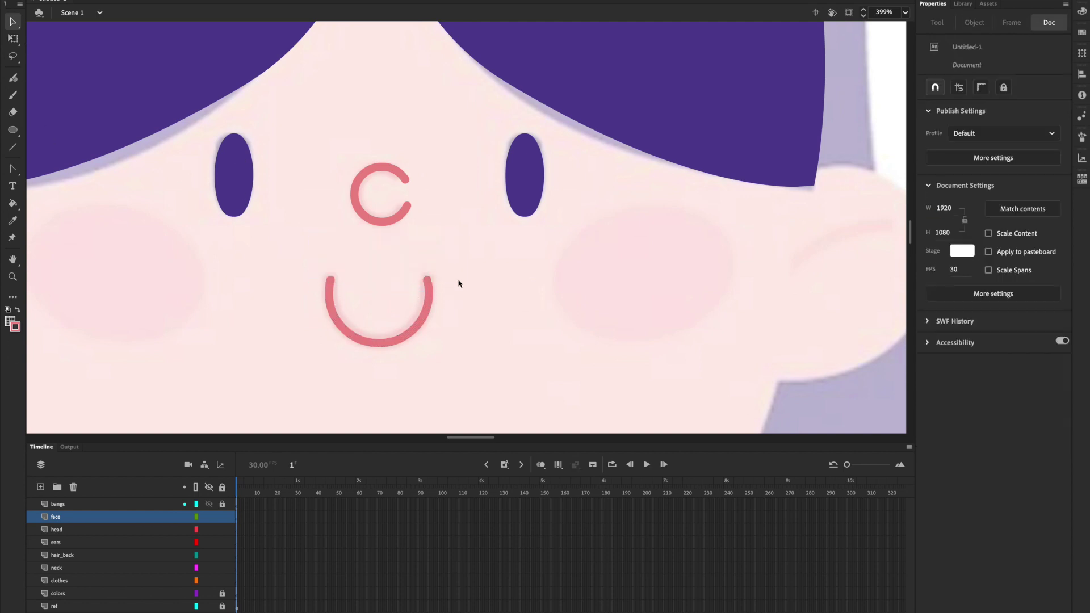
click(358, 338)
double_click(389, 343)
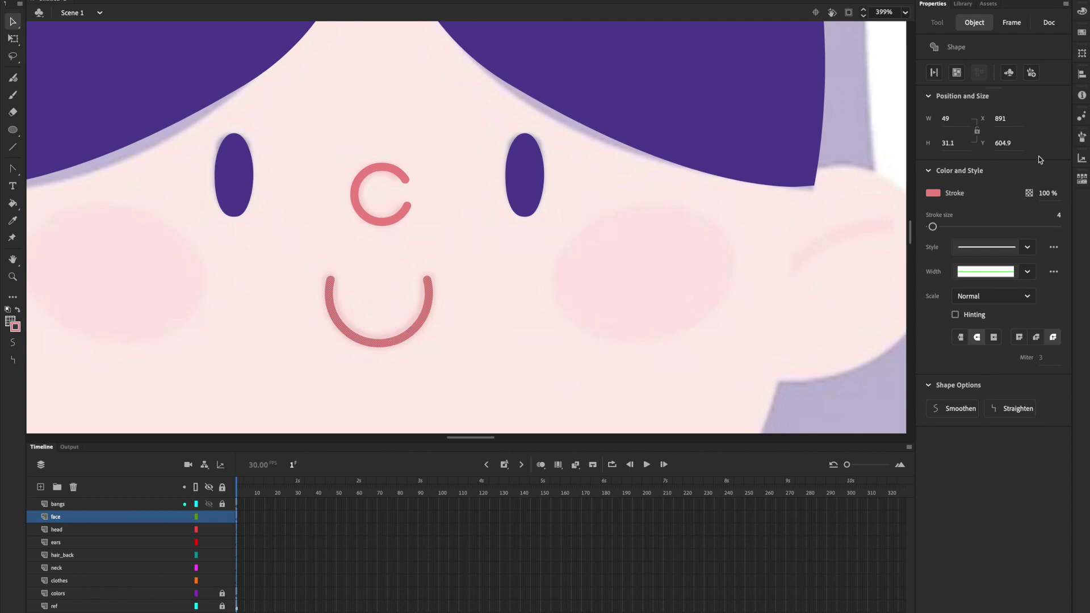
drag(933, 229, 934, 229)
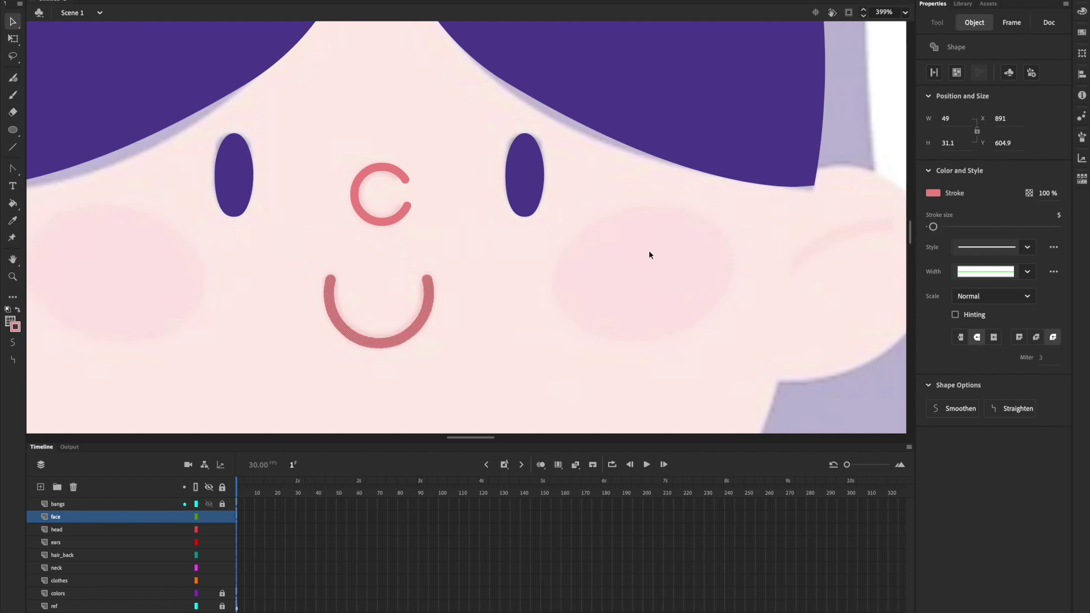
key(Escape)
Draw a pink outlined oval over the reference's left cheek, and swap the fill and stroke colors
scroll(650, 255, down, 3)
scroll(650, 255, left, 5)
click(12, 130)
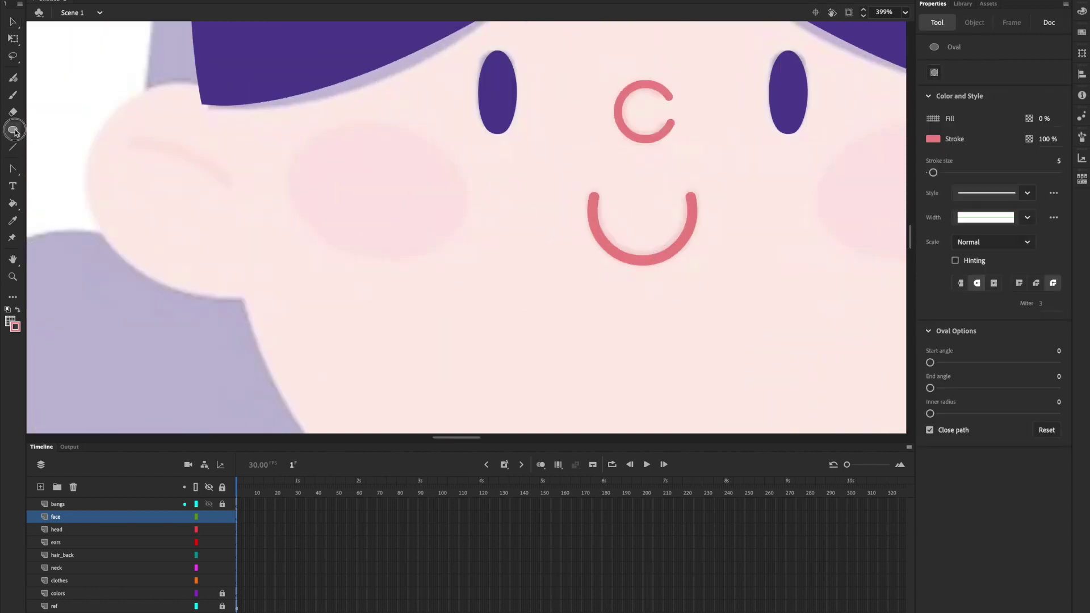
click(14, 131)
click(91, 163)
drag(298, 126, 472, 253)
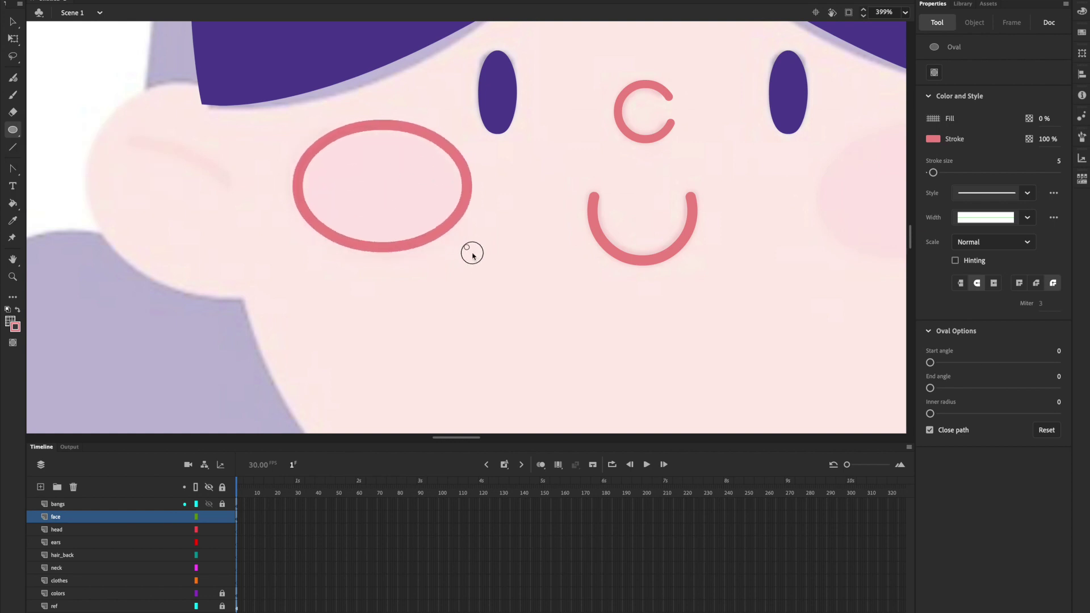
click(16, 311)
click(13, 21)
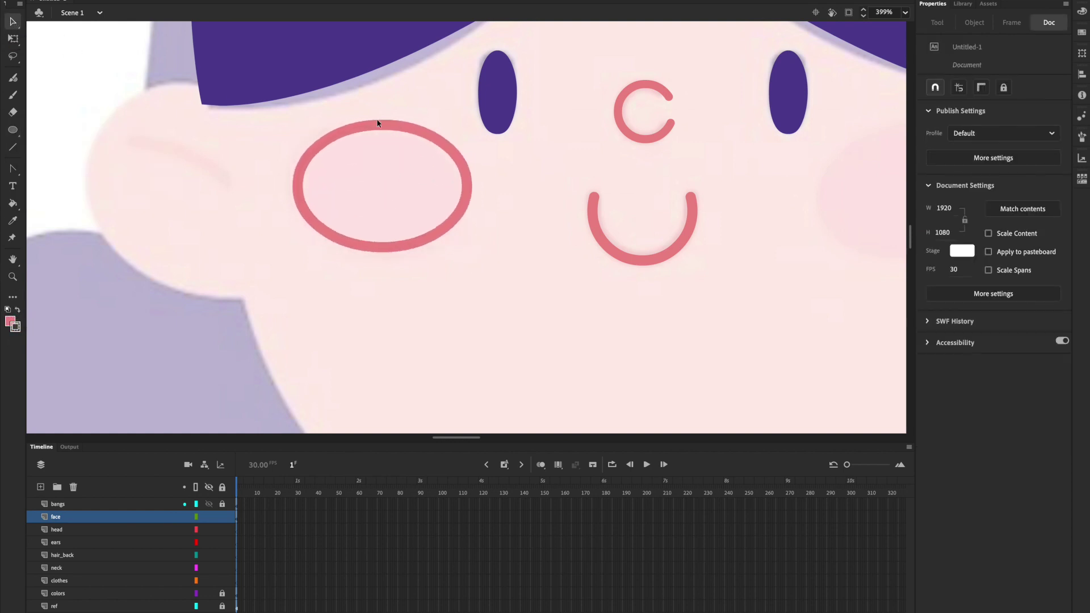
Fill the left cheek oval with pink and delete its outline
click(379, 126)
click(13, 203)
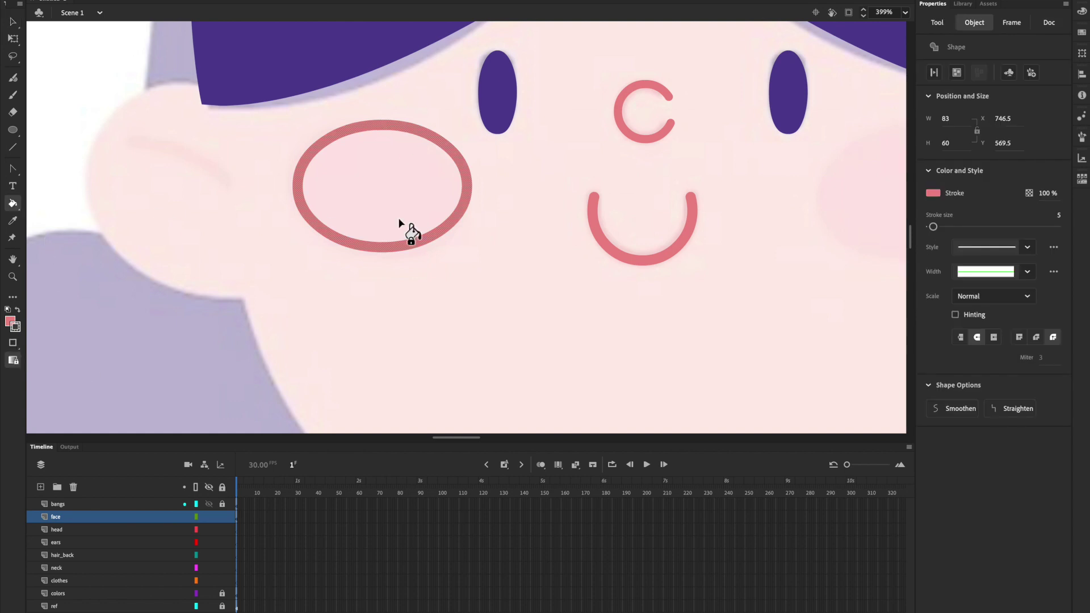
click(403, 233)
key(v)
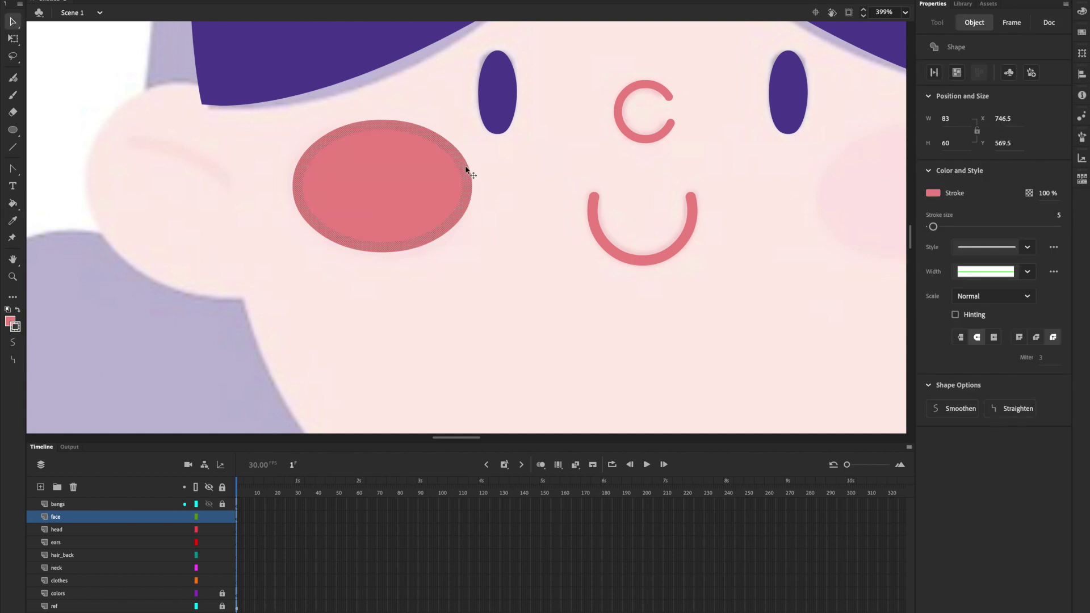
key(Delete)
Place a copy of the cheek oval over the reference's right cheek and recolor both cheeks with a lighter pink
drag(465, 170, 289, 171)
drag(248, 183, 769, 181)
key(super+minus)
key(super+minus)
key(super+minus)
key(super+minus)
click(771, 185)
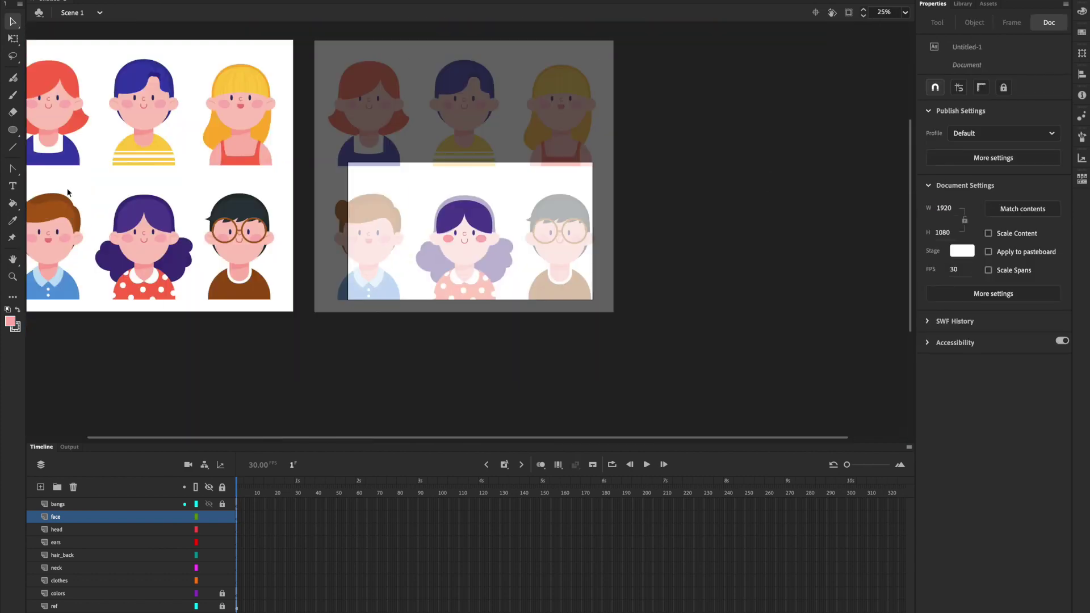
Draw a pink oval without an outline, about 410 by 480 px, over the reference head on the head layer
click(14, 131)
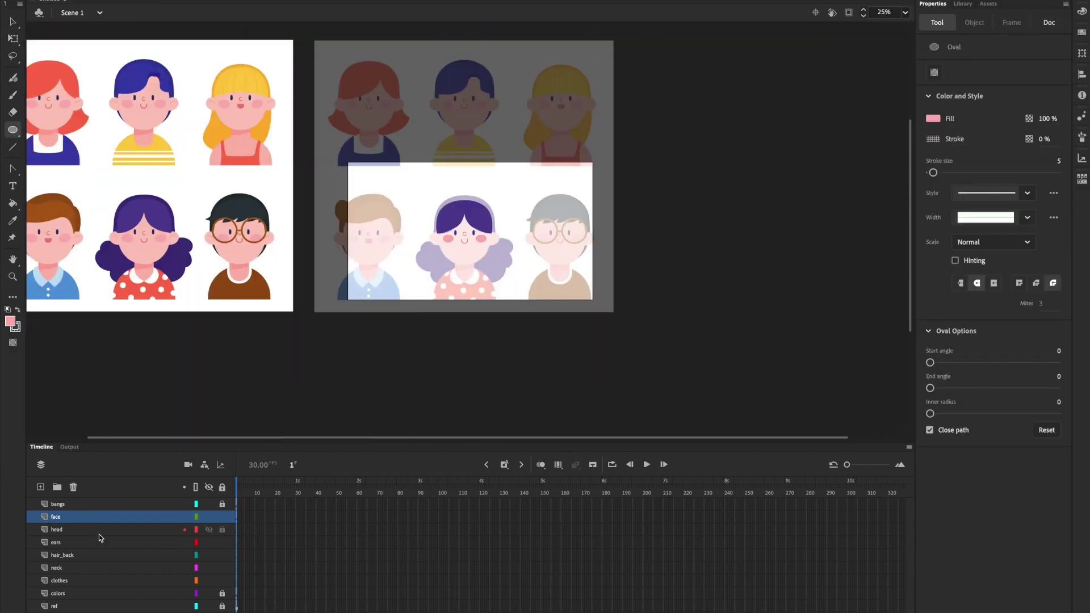
click(98, 530)
key(ctrl+equal)
key(ctrl+equal)
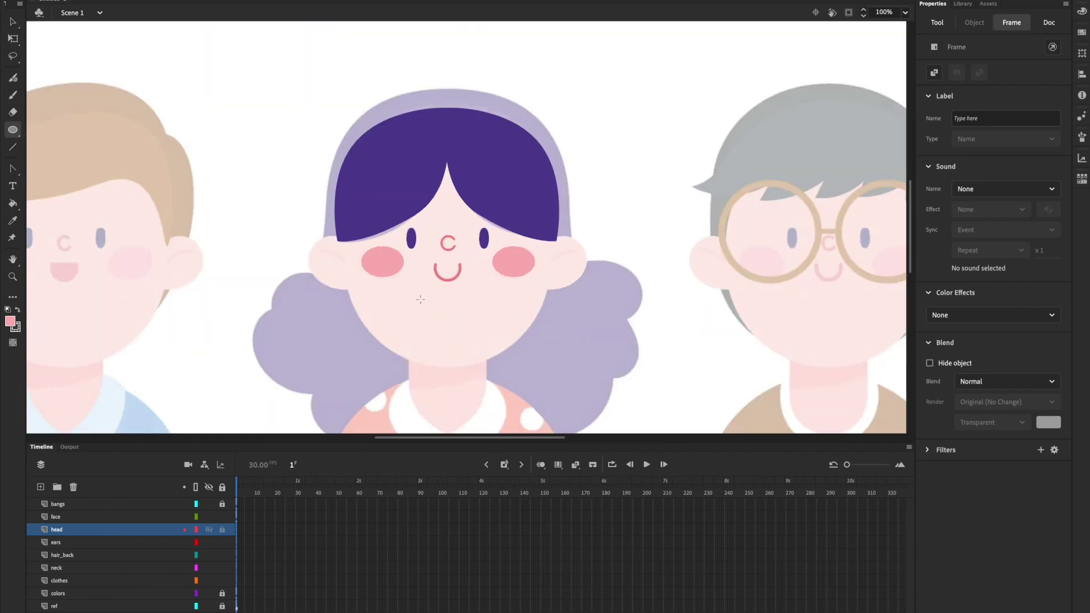
drag(350, 122, 562, 370)
click(12, 22)
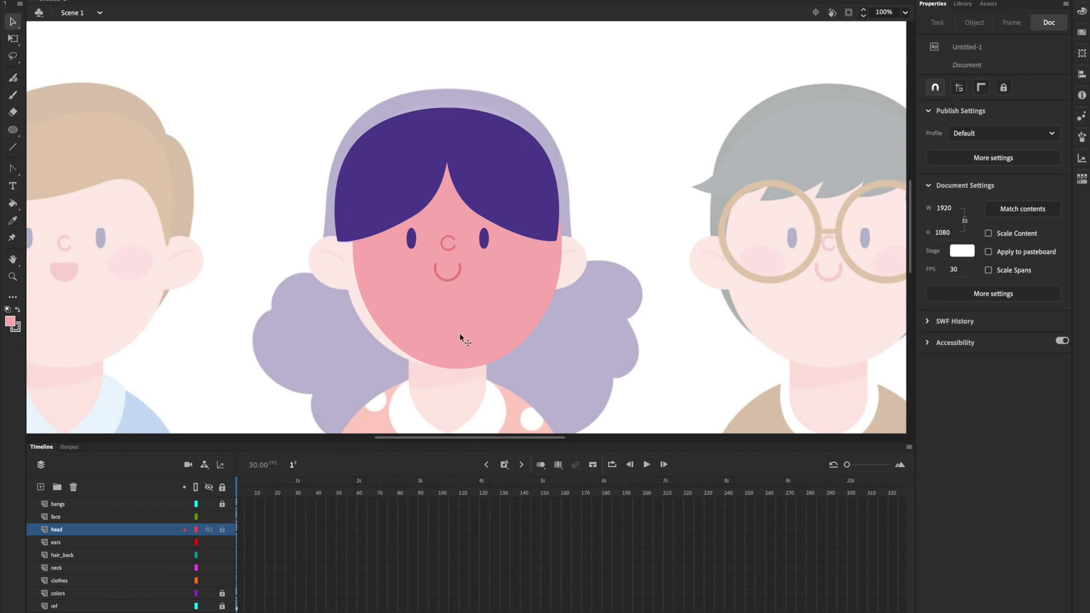
Nudge the head oval into line with the reference face and widen it to about 419 px
click(459, 332)
key(Left)
key(Left)
key(Left)
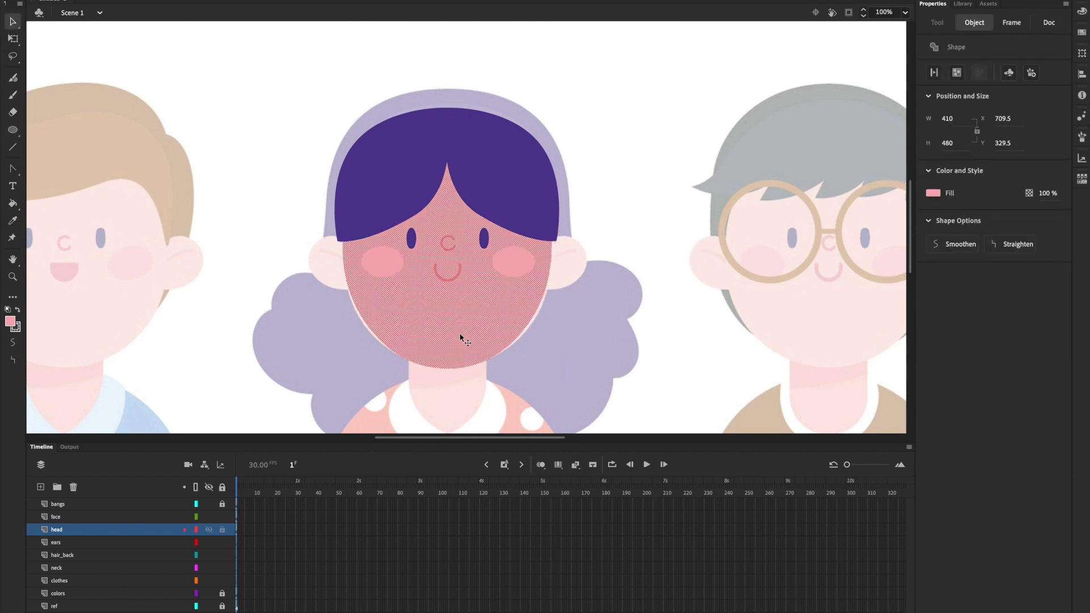
key(Down)
key(q)
drag(557, 247, 556, 247)
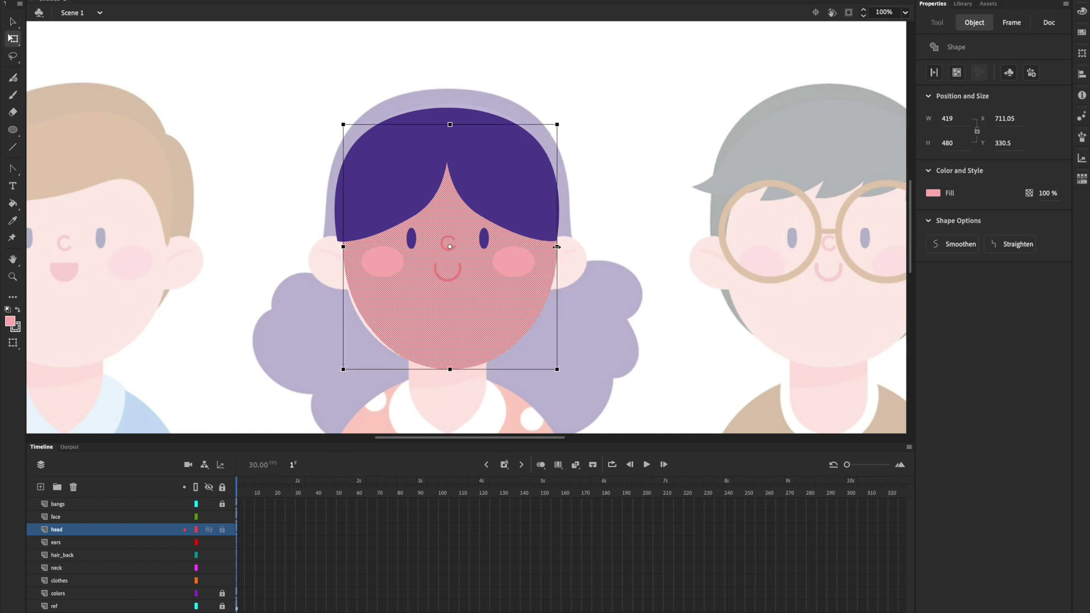
key(Left)
key(Left)
key(Left)
key(Left)
key(Down)
Recolor the head oval with the skin tone of the full-color reference, and deselect it
key(ctrl+minus)
key(ctrl+minus)
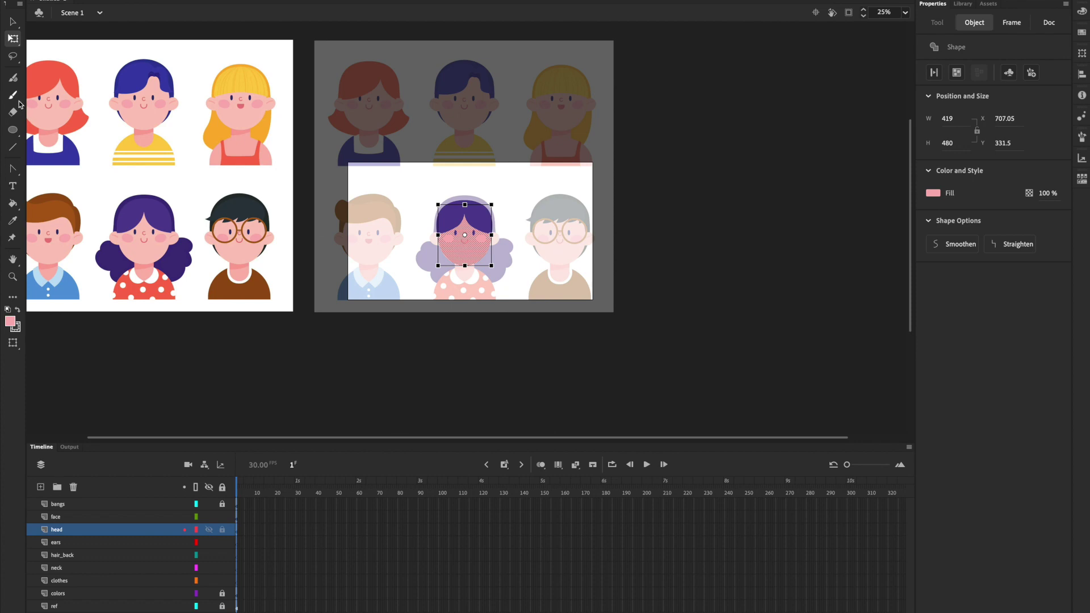
click(12, 22)
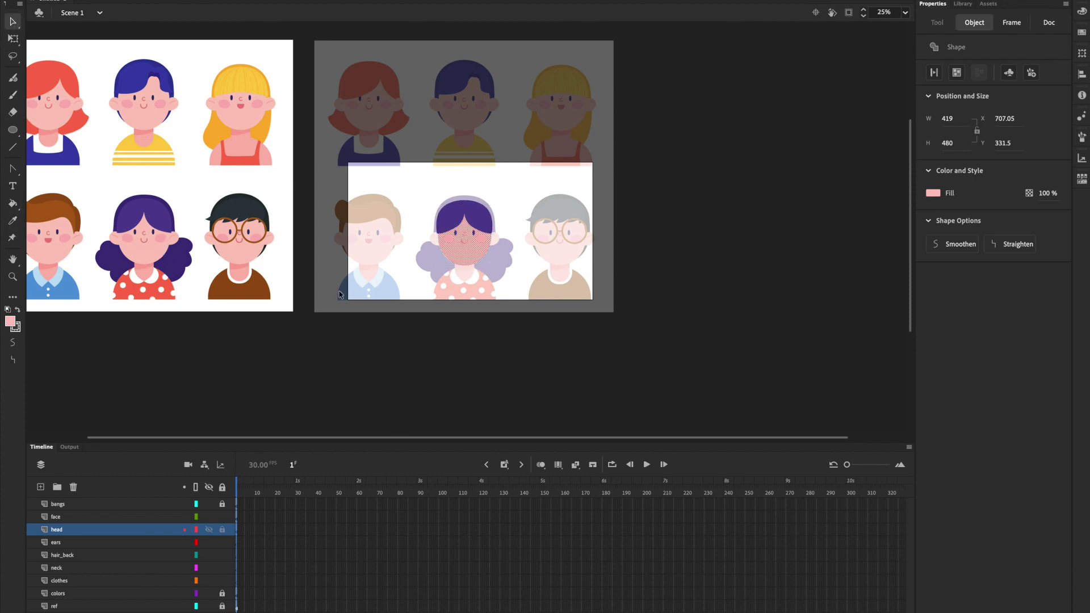
click(374, 323)
key(ctrl+equal)
key(ctrl+equal)
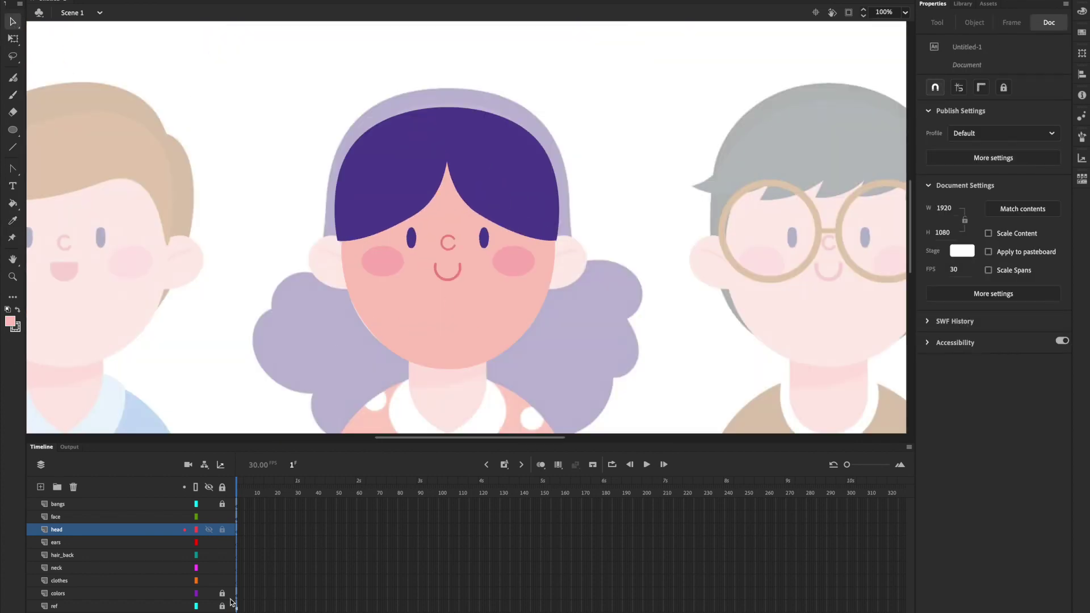
Draw a skin-colored oval about 130 by 100 px over the reference's left ear on the ears layer
click(79, 542)
click(13, 130)
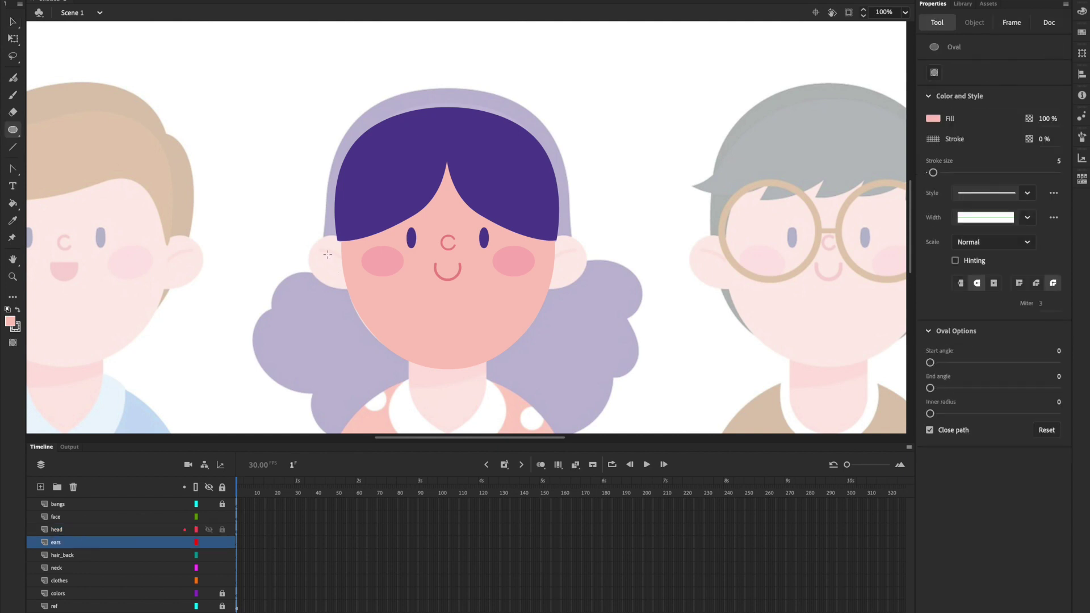
drag(305, 236, 369, 284)
click(13, 21)
click(326, 266)
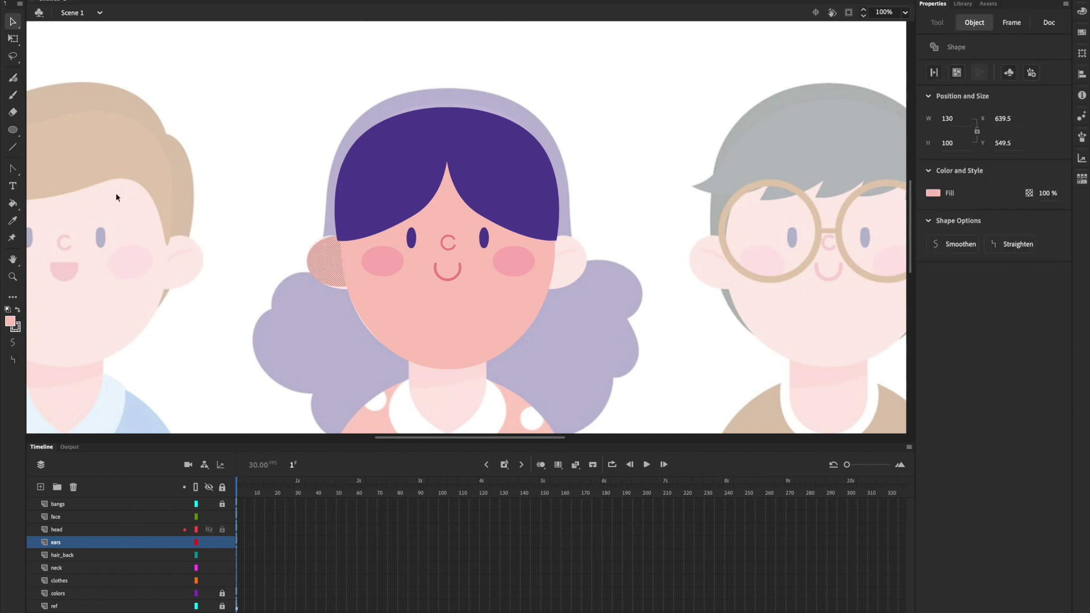
Rotate the ear oval slightly to follow the tilt of the reference ear, and deselect it
click(13, 39)
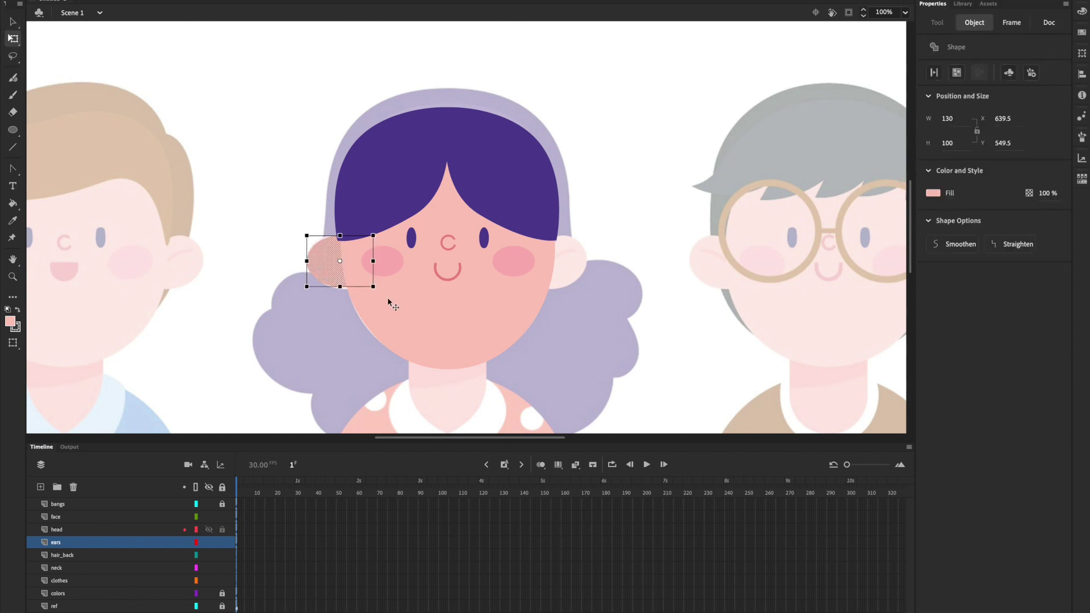
drag(381, 293, 378, 298)
click(302, 319)
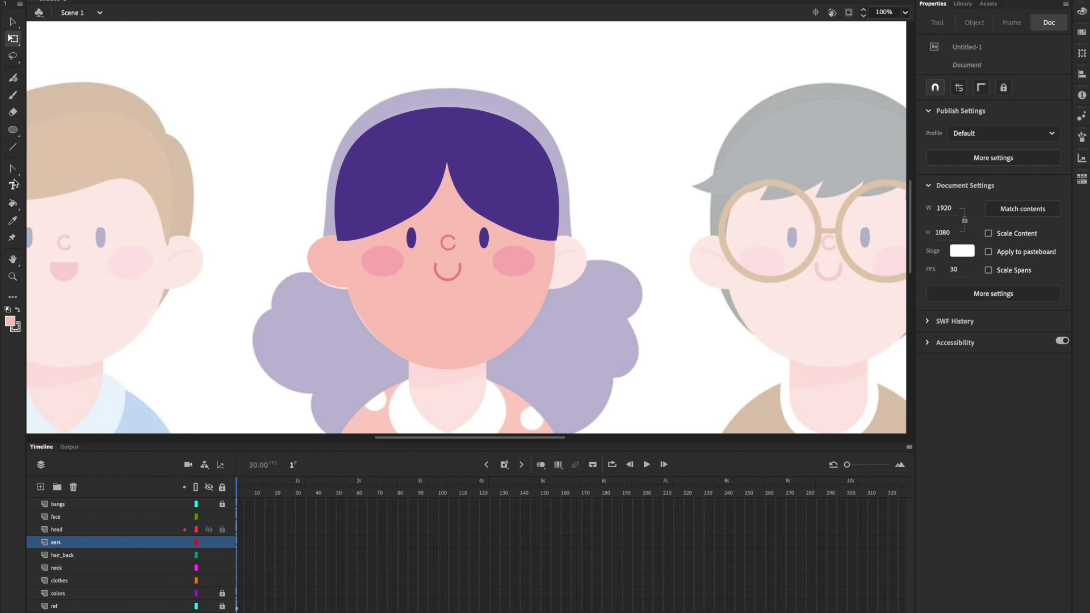
Draw a curved inner-ear line about 46 px wide on the left ear with the Pen tool
drag(14, 170, 49, 168)
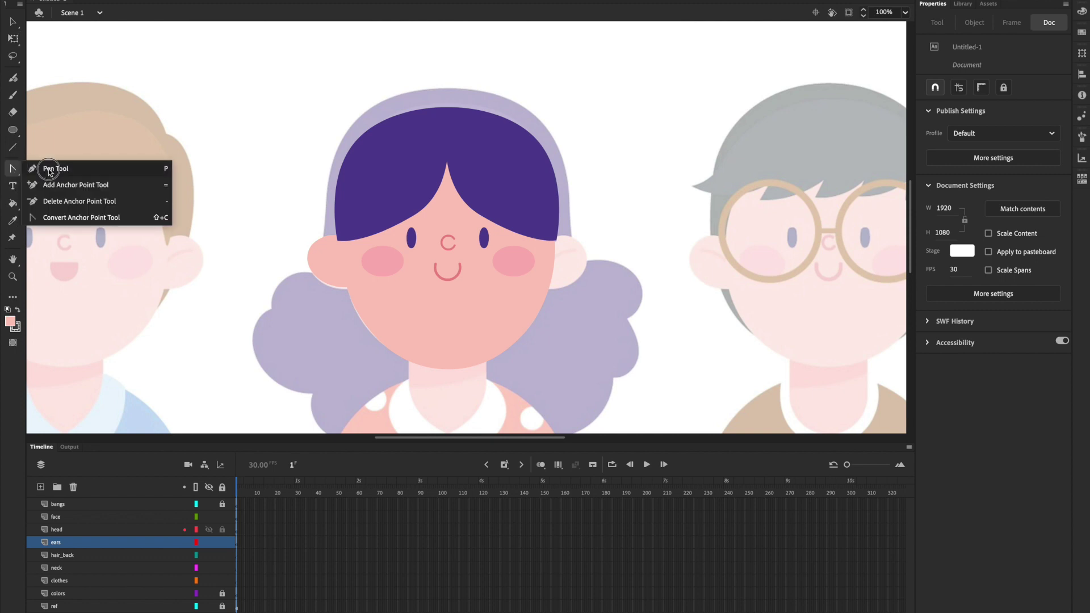
click(49, 168)
scroll(535, 231, up, 2)
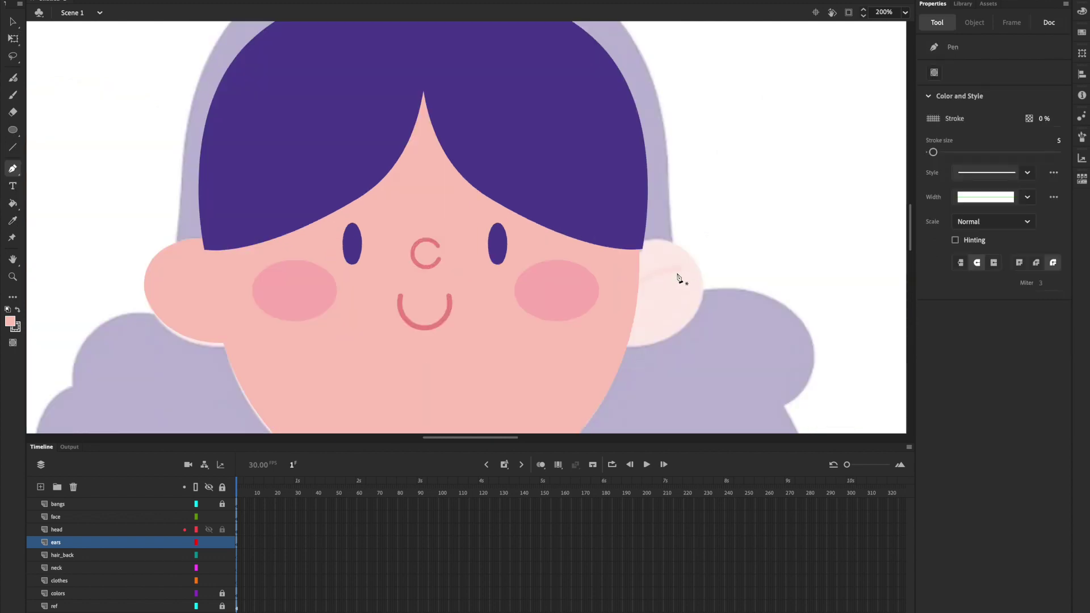
key(x)
click(173, 270)
mouse_move(225, 270)
mouse_down()
mouse_move(236, 292)
mouse_move(252, 291)
mouse_up()
key(v)
key(ctrl+1)
Recolor the inner-ear line's stroke with the pink of the cheeks
click(326, 250)
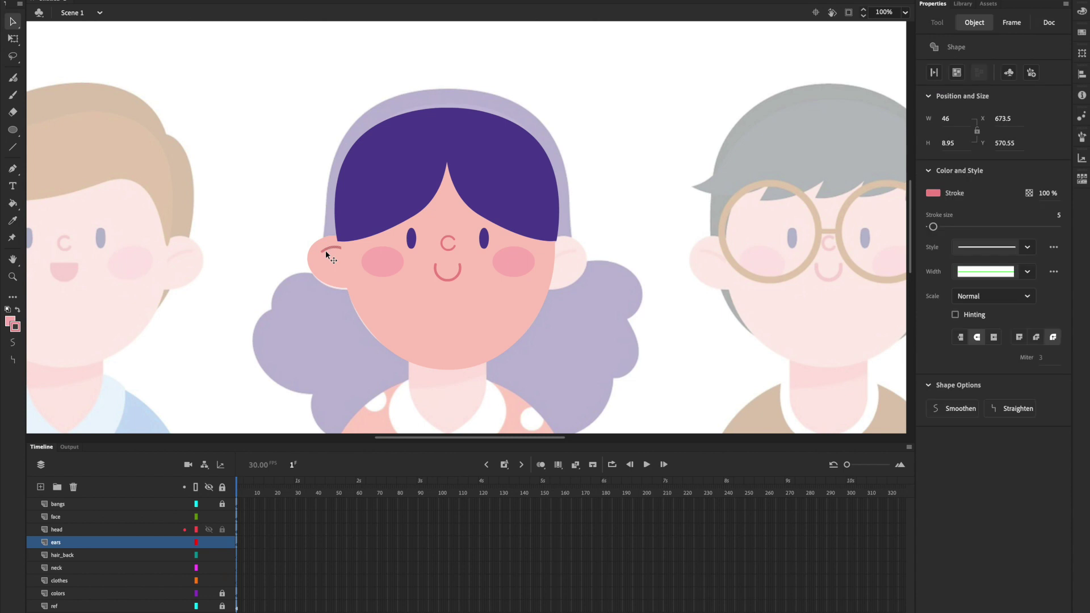
click(934, 193)
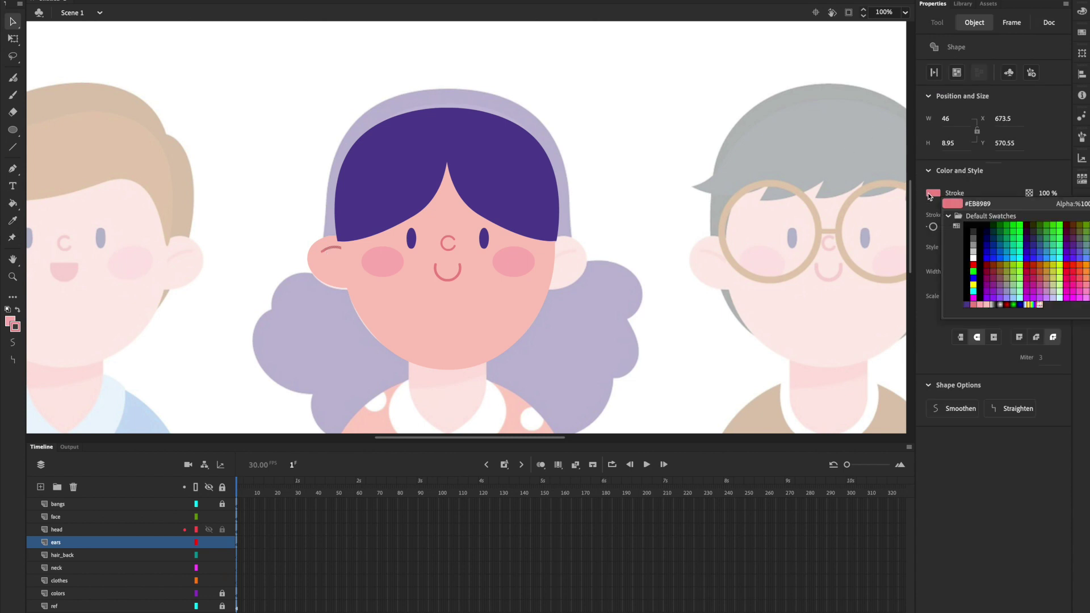
click(517, 252)
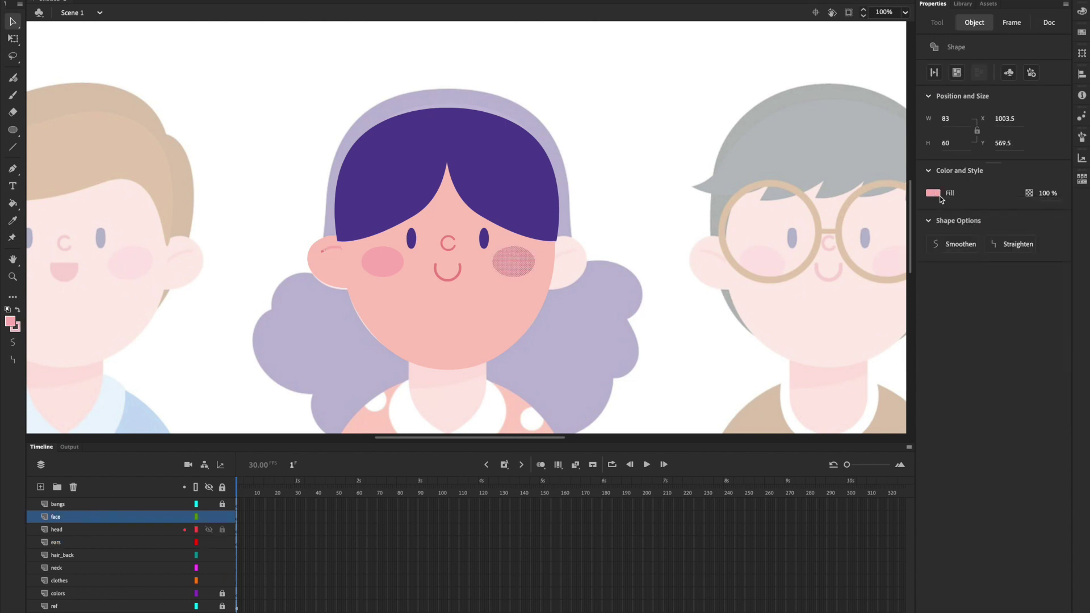
click(332, 246)
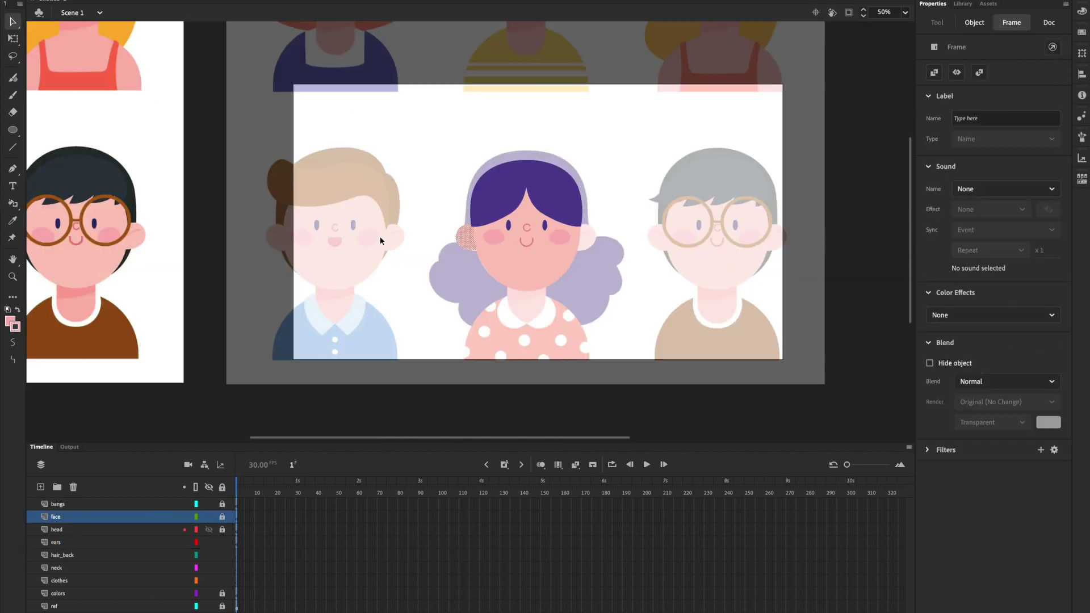
Place a horizontally flipped copy of the left ear with its inner line over the reference's right ear
drag(411, 204, 528, 262)
click(534, 288)
right_click(471, 238)
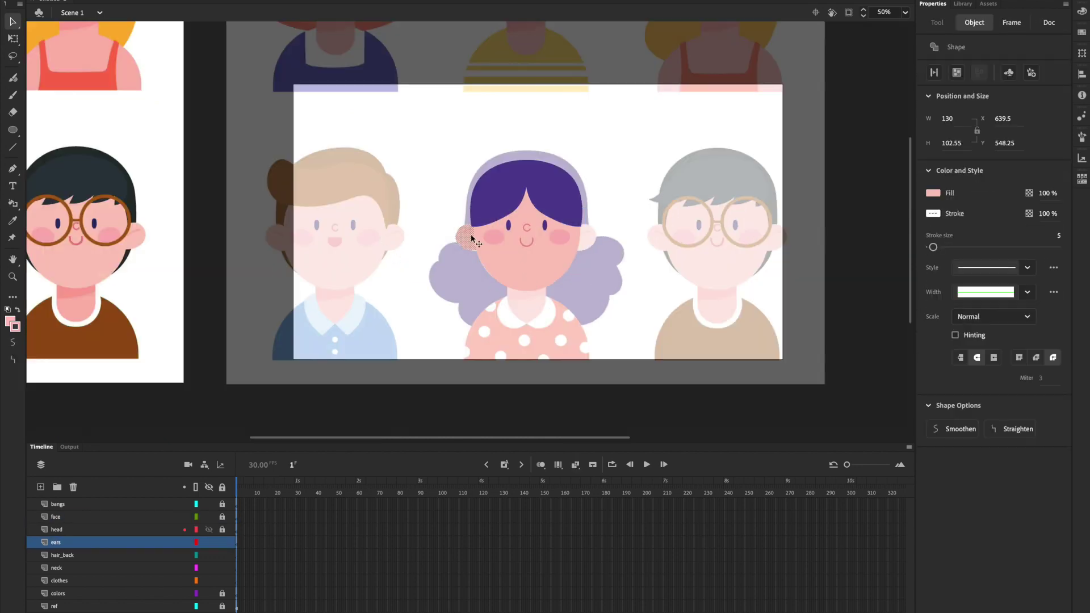
mouse_move(551, 437)
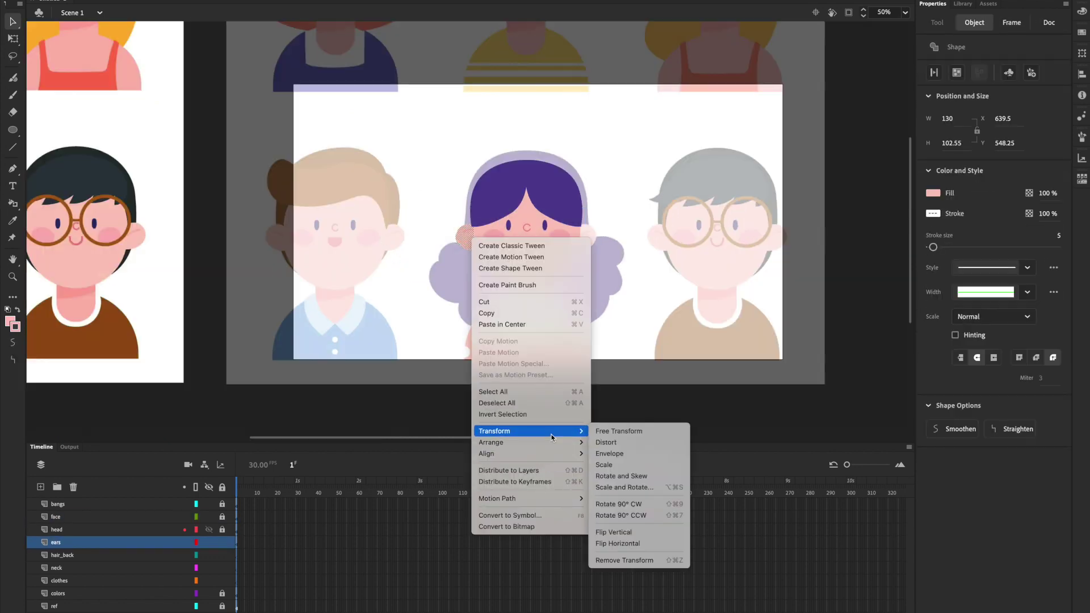
click(630, 533)
click(328, 408)
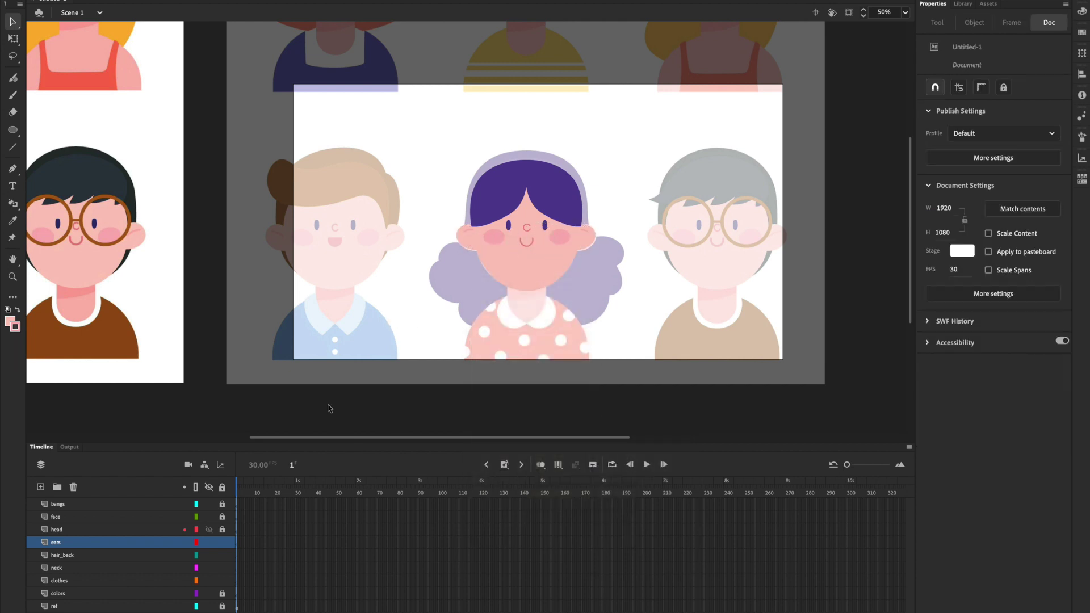
Draw a dark purple rectangle primitive, about 480 px square with no stroke, on the hair_back layer and align it with the reference hair
click(209, 544)
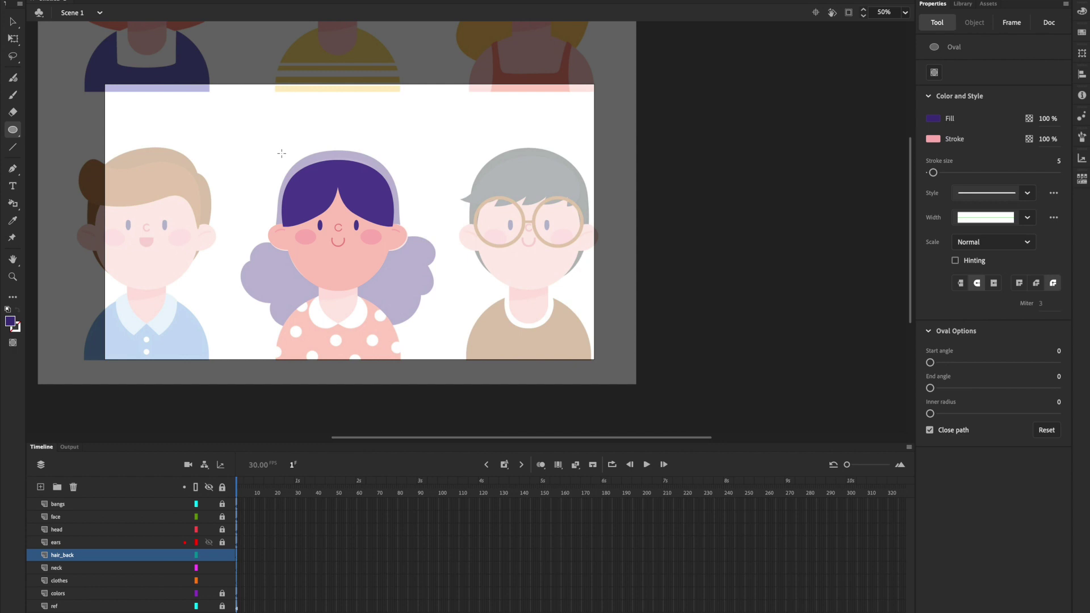
click(16, 134)
click(69, 146)
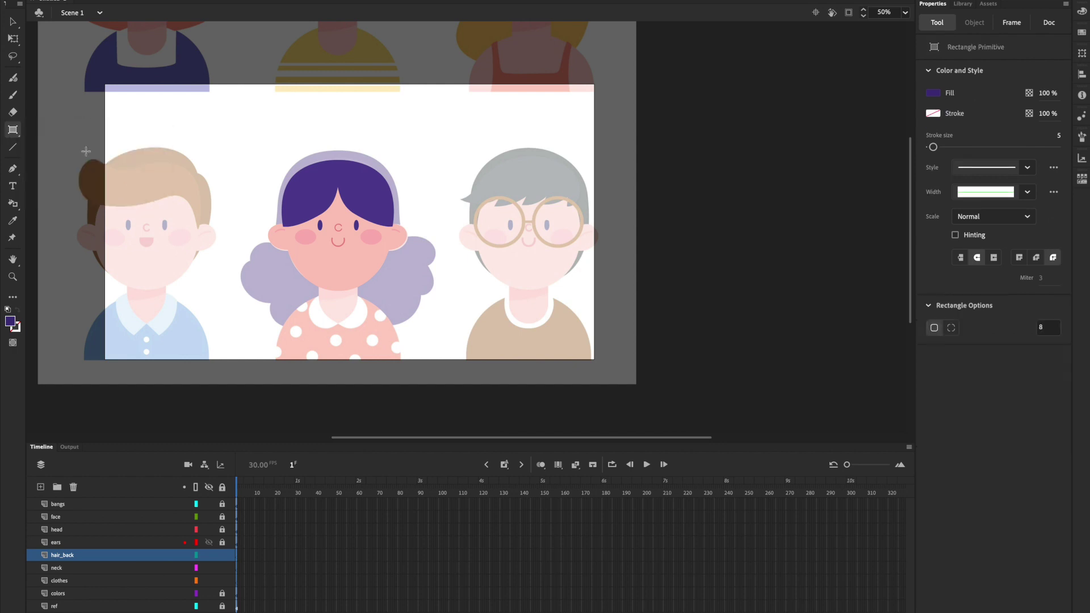
drag(281, 153, 404, 274)
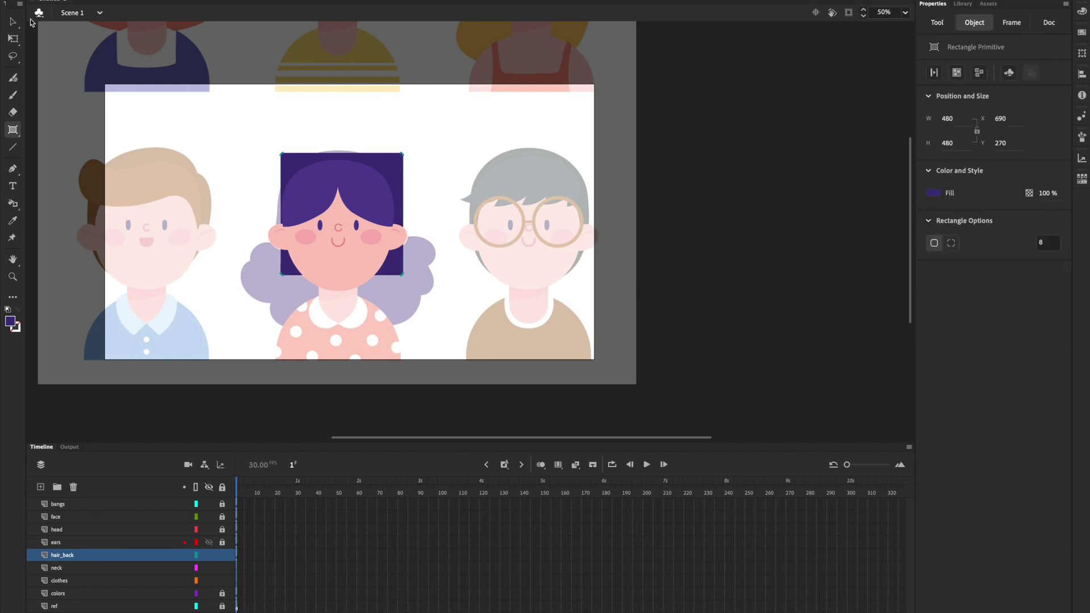
key(v)
drag(395, 164, 390, 161)
key(Right)
key(Right)
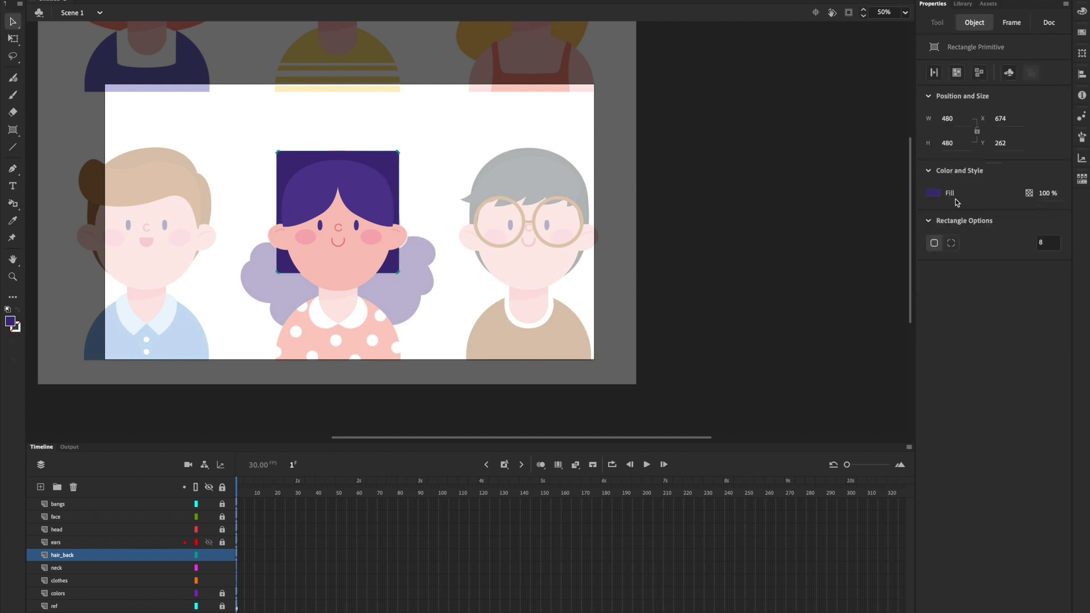
Set the back-hair rectangle's corner radius to 200, and deselect it
key(BackSpace)
text(200)
key(Return)
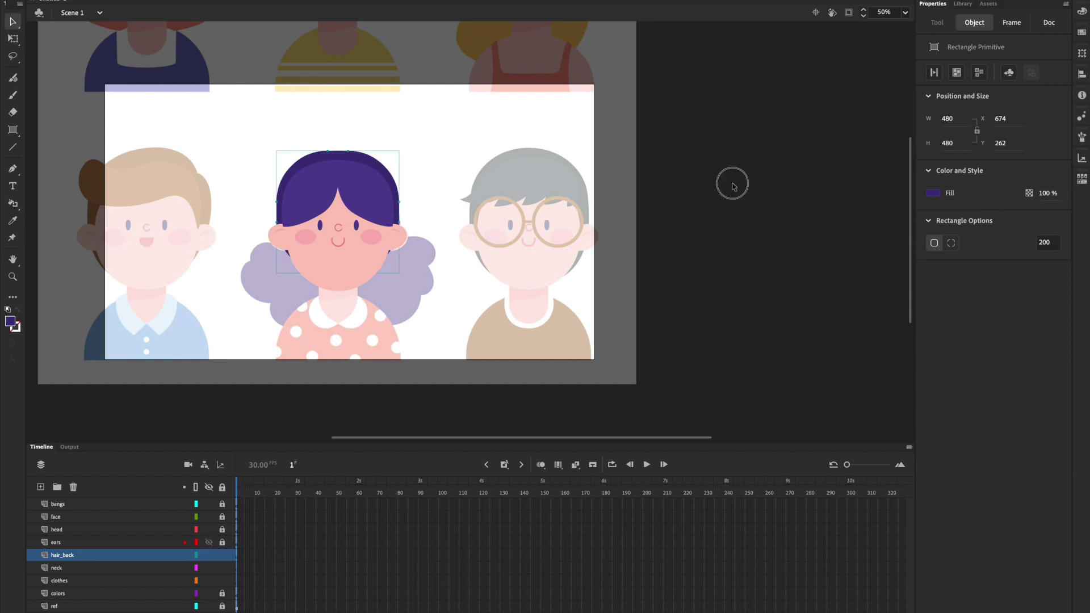
click(733, 182)
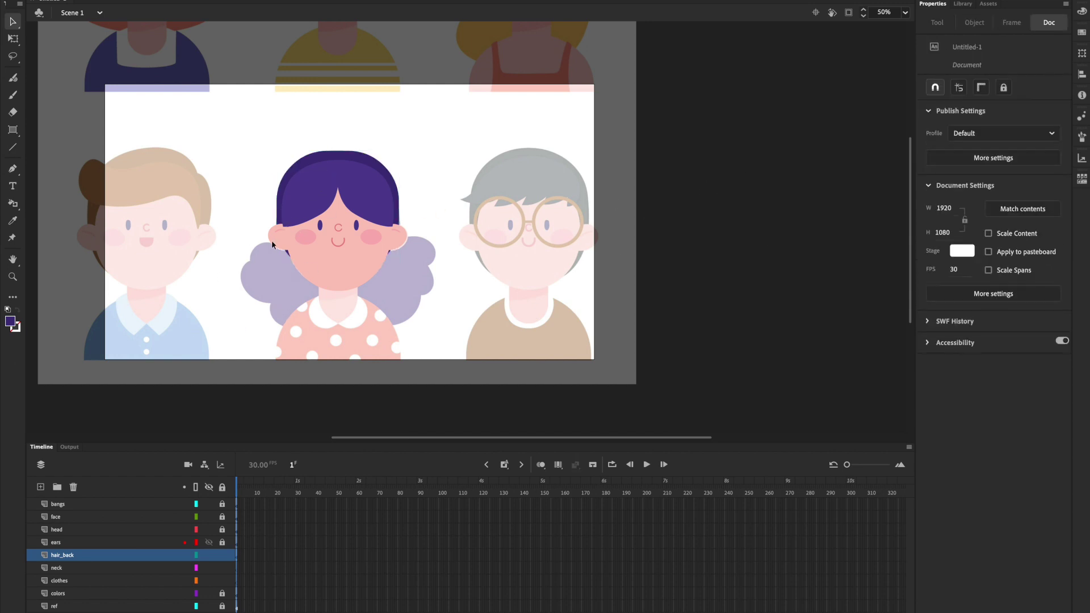
Trace the outer curls of the reference's left hair bunch with the Pen tool, down to the shoulder, on the hair_back layer
click(12, 168)
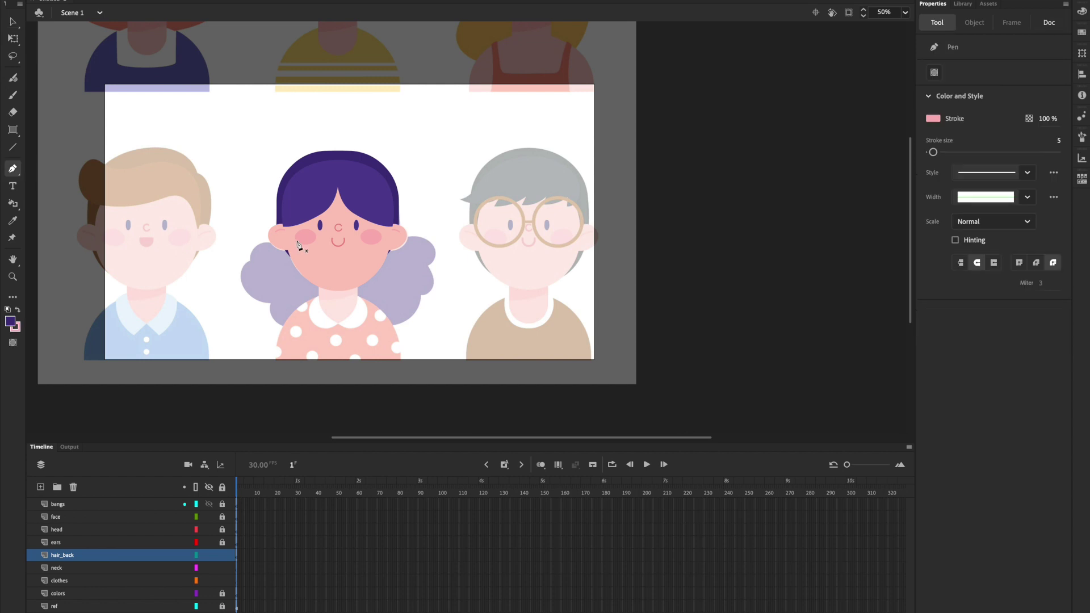
key(super+=)
scroll(298, 244, down, 4)
key(ctrl+equal)
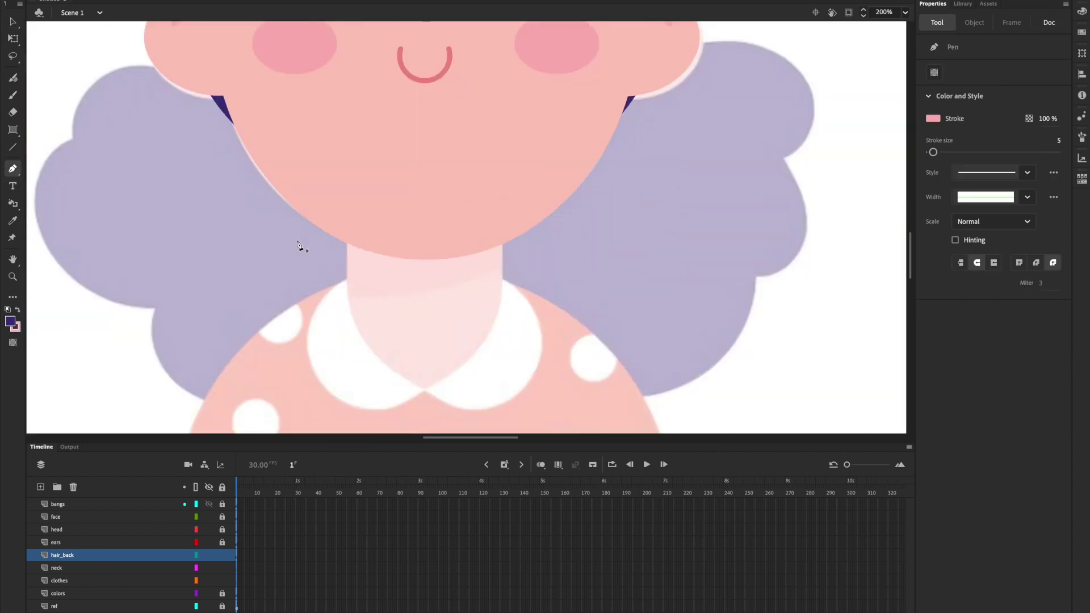
scroll(299, 243, left, 3)
drag(278, 74, 240, 104)
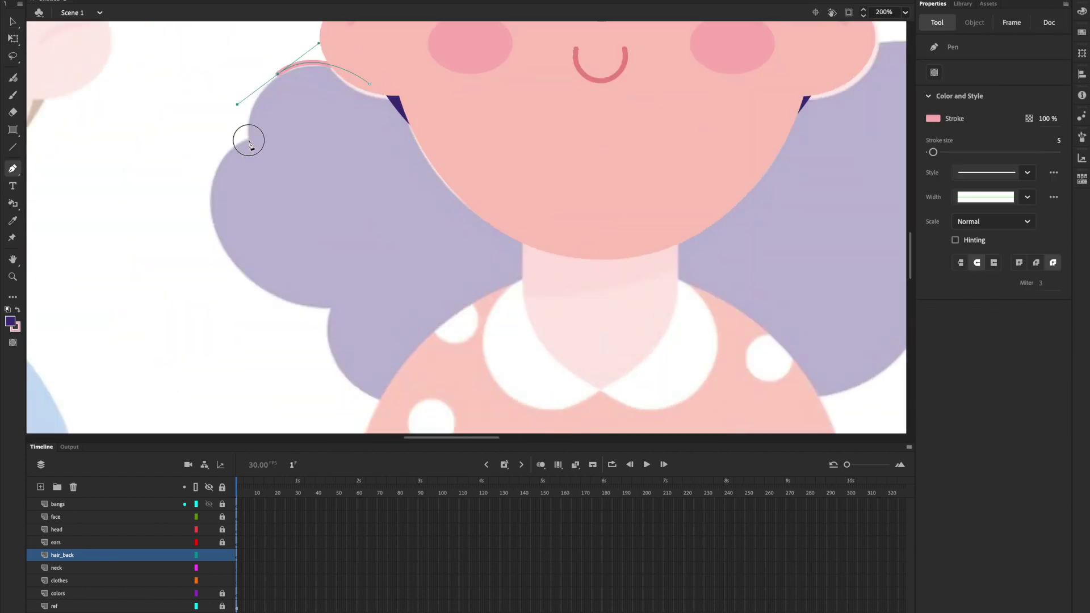
click(248, 135)
drag(207, 196, 207, 237)
drag(268, 288, 308, 308)
click(329, 309)
drag(339, 370, 360, 391)
click(400, 400)
Close the left hair bunch path by running it across the neck and behind the face to its starting point
click(584, 298)
click(563, 156)
click(379, 74)
click(370, 84)
Fill the left hair bunch with dark purple and delete its pink outline
drag(16, 209, 57, 206)
click(348, 226)
click(13, 22)
double_click(246, 137)
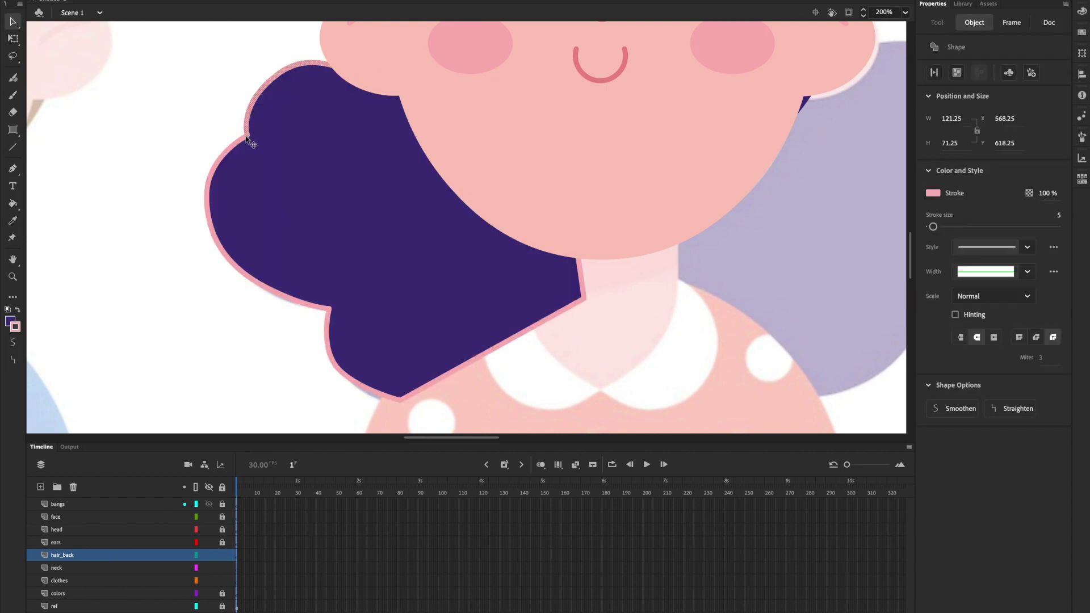
key(Delete)
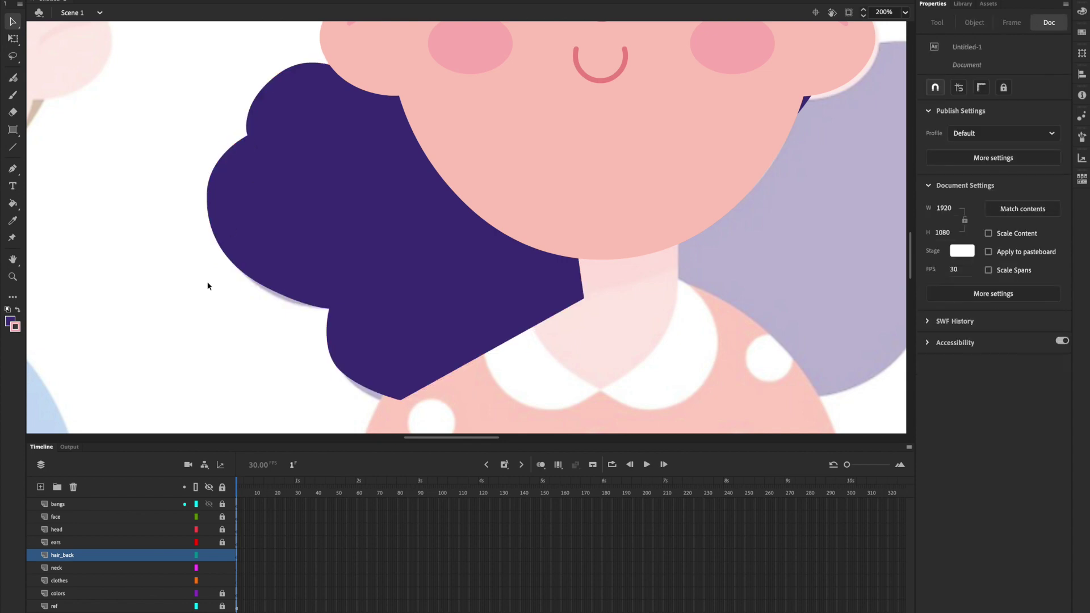
Reshape the lower edge of the left hair bunch by adjusting its anchor points to match the reference curls
click(471, 272)
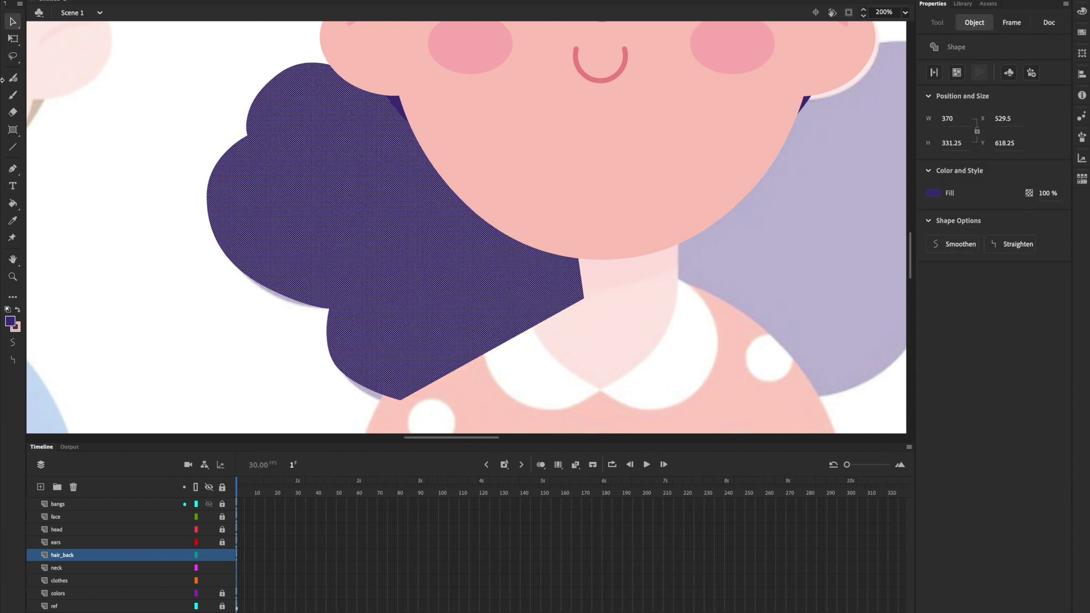
click(14, 25)
click(416, 420)
drag(401, 401, 366, 401)
click(348, 409)
mouse_move(279, 282)
mouse_down()
mouse_move(260, 302)
mouse_move(278, 299)
mouse_up()
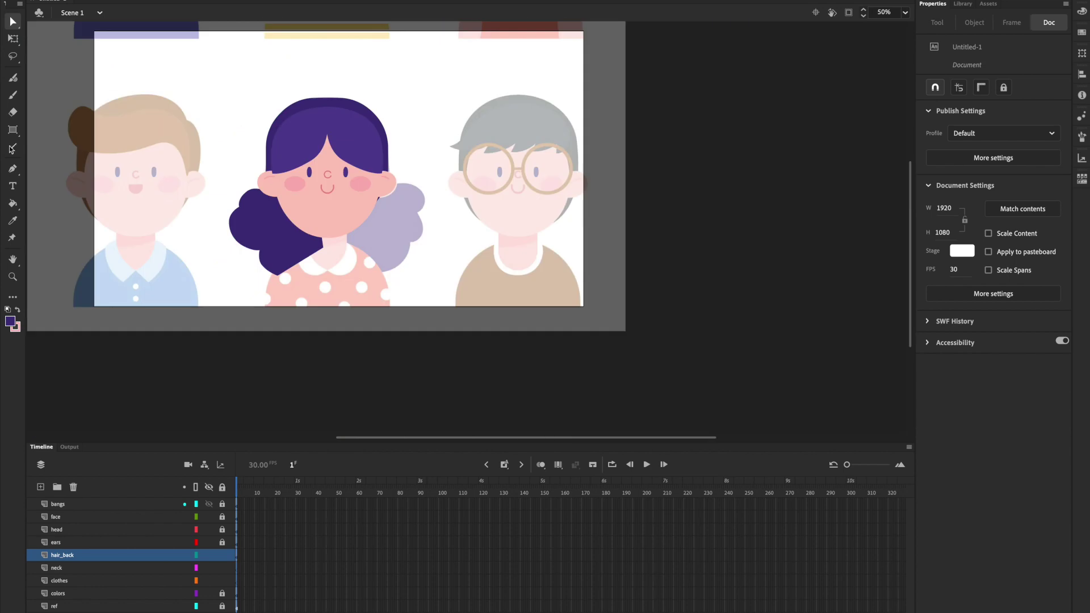
Build the right hair bunch from three overlapping dark purple ovals without outlines, following the reference curls
click(12, 129)
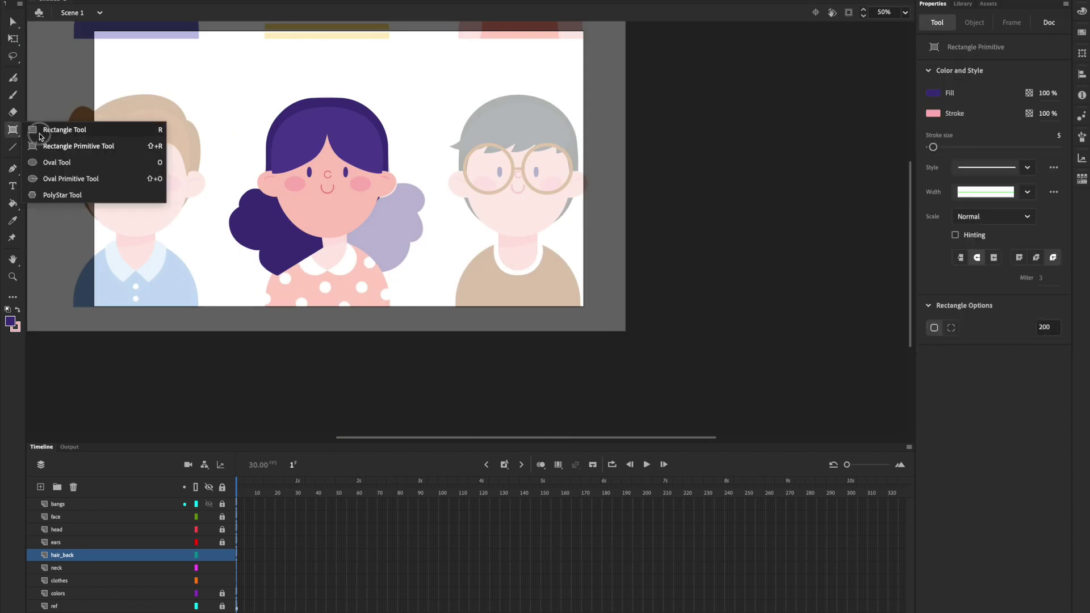
click(54, 161)
drag(428, 186, 410, 205)
key(v)
click(414, 208)
click(136, 151)
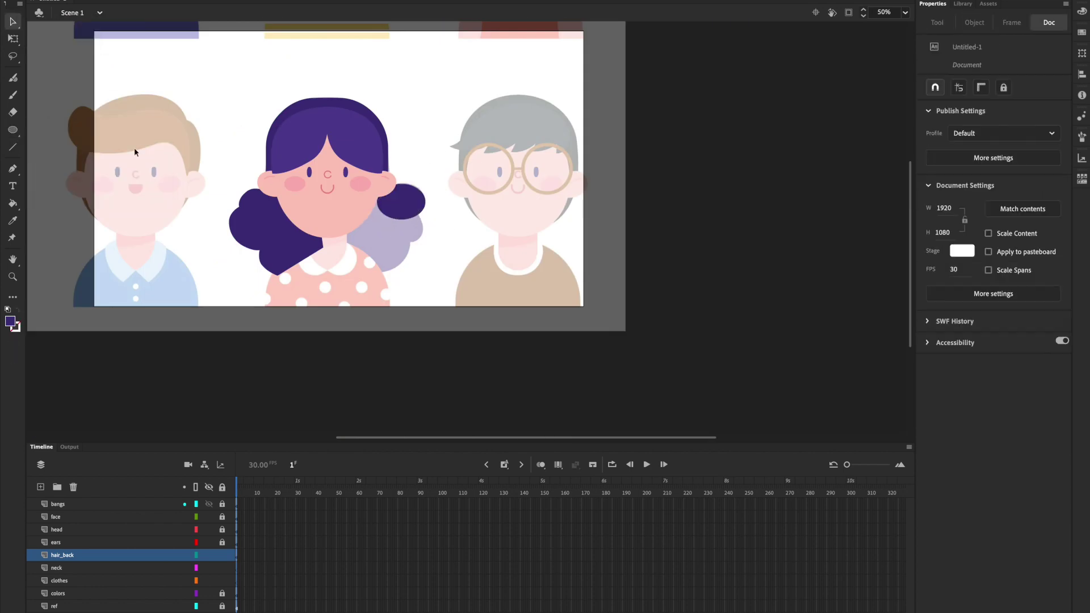
click(13, 130)
mouse_move(319, 206)
mouse_down()
mouse_move(331, 240)
mouse_move(384, 250)
mouse_move(410, 275)
mouse_up()
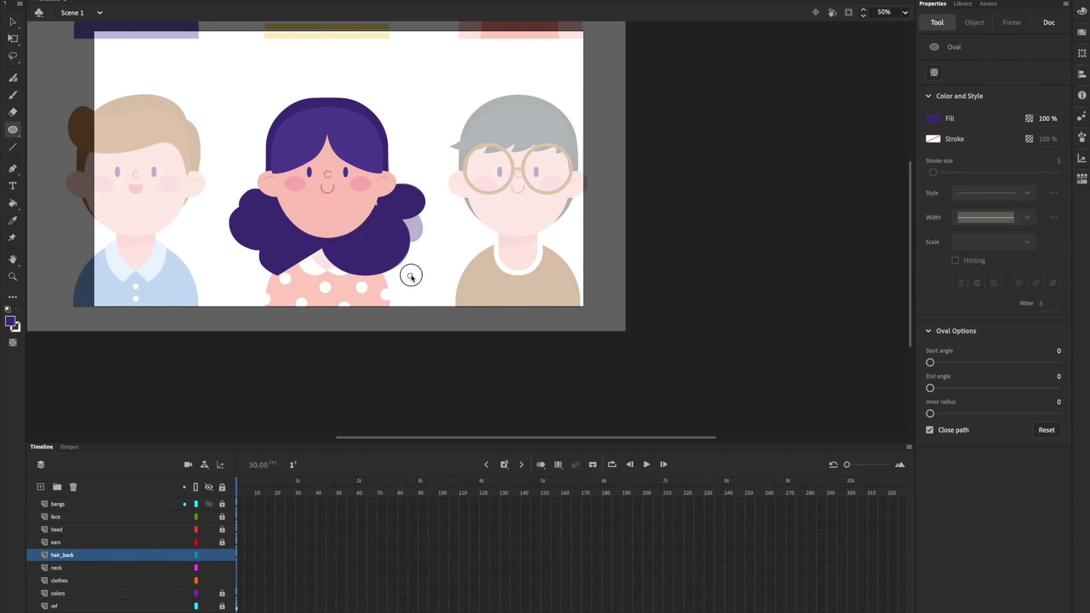
drag(379, 207, 426, 241)
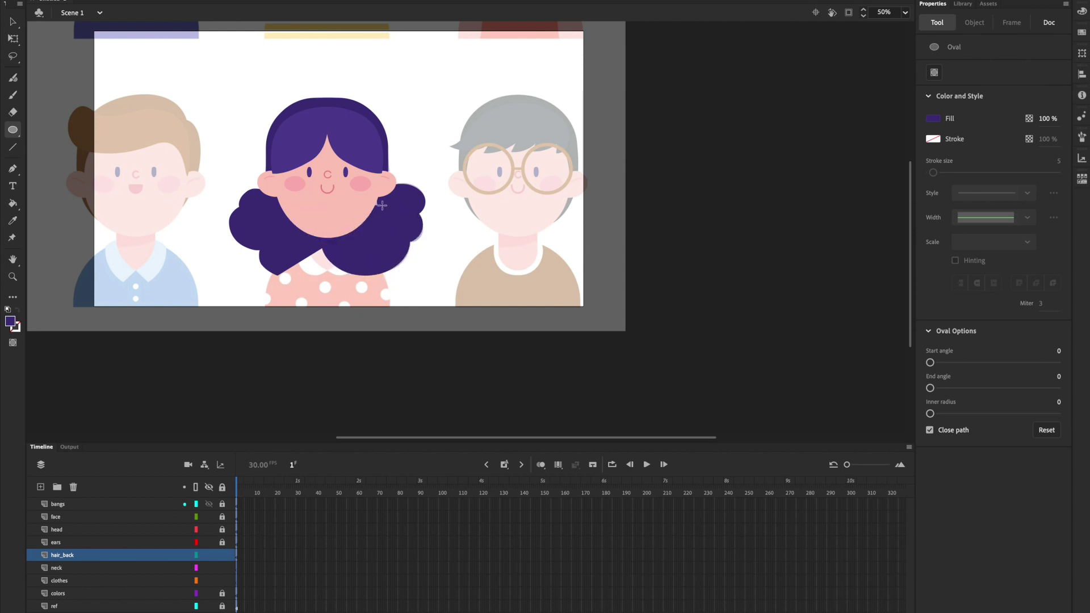
Lock and hide the hair_back layer, and move the neck and clothes layers above it, directly below ears
click(223, 557)
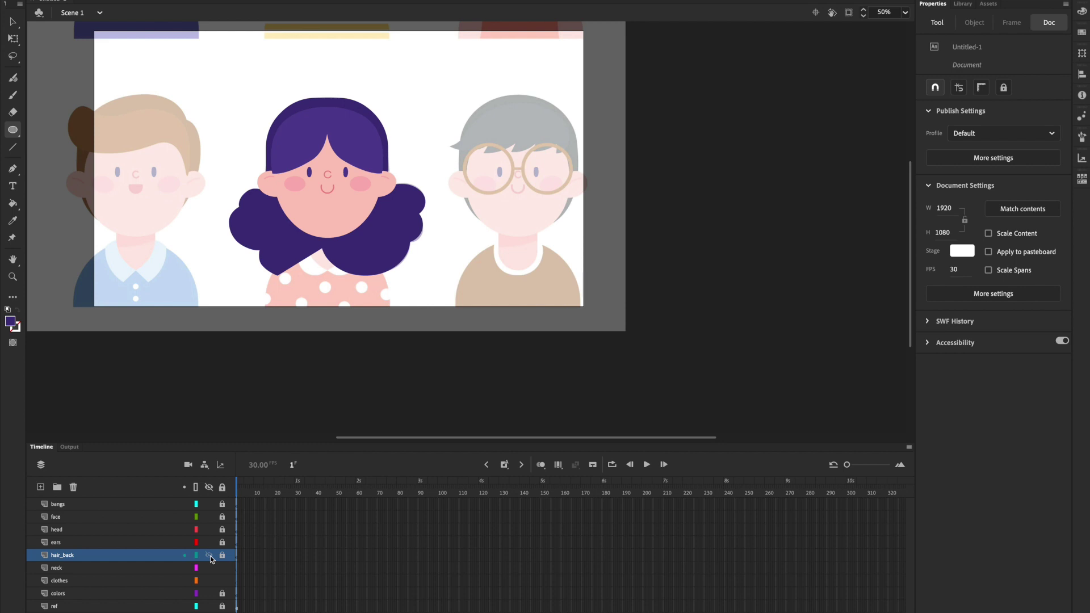
click(209, 557)
click(62, 570)
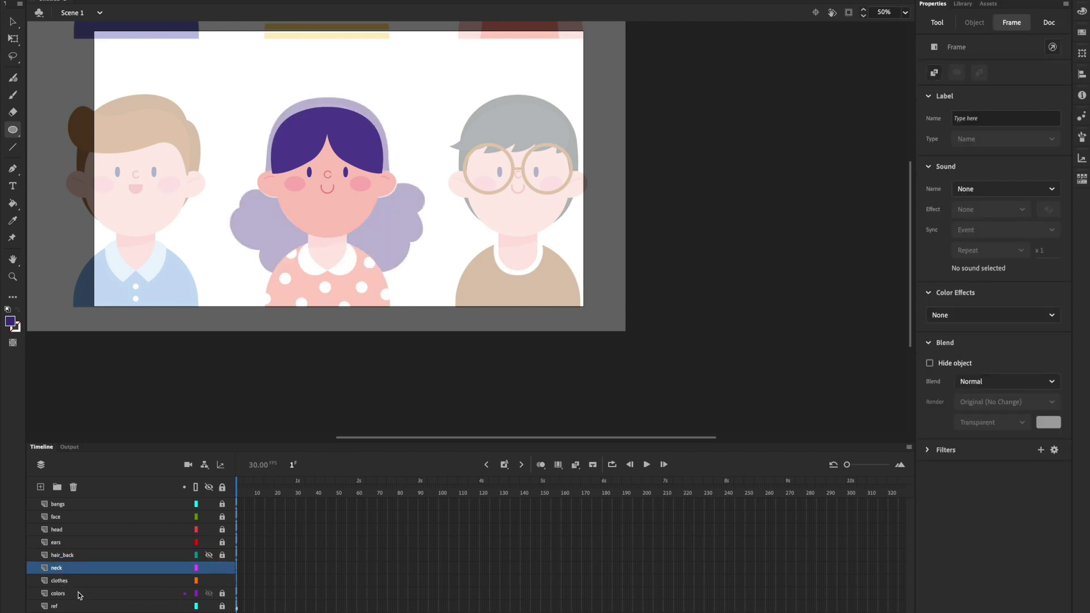
shift+click(60, 580)
drag(60, 581, 66, 548)
click(67, 544)
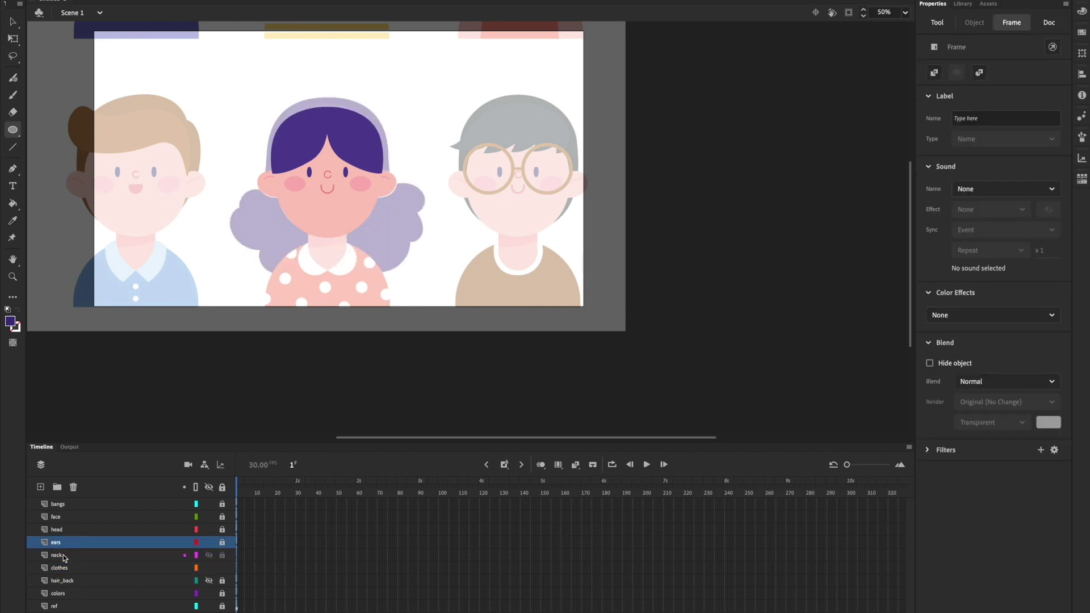
Draw a dark purple rectangle about 150 px wide over the reference neck on the neck layer, without an outline
click(63, 555)
key(super+1)
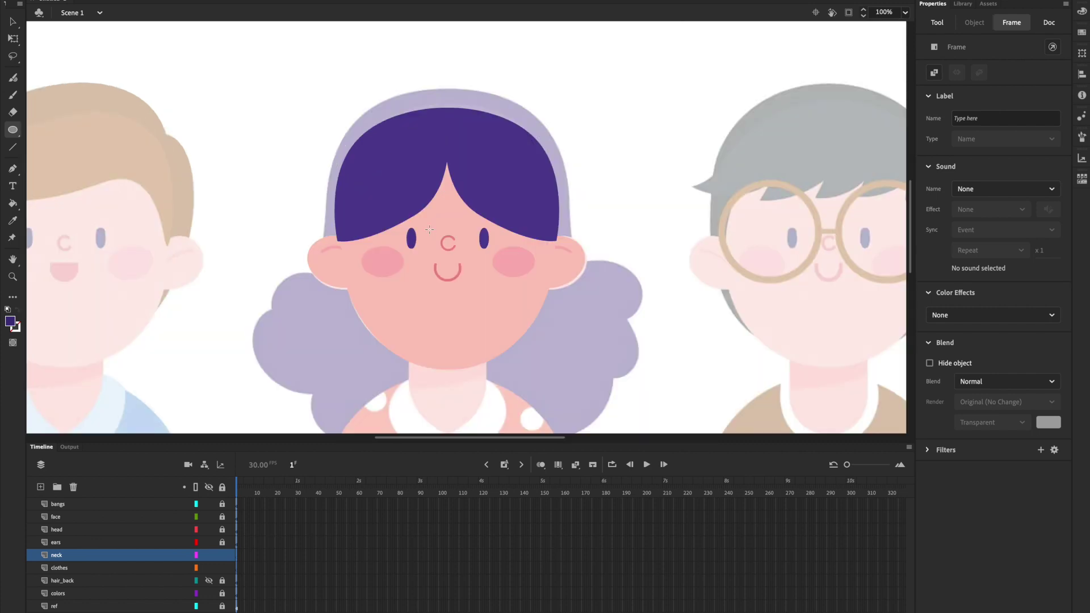
scroll(429, 233, left, 2)
scroll(429, 233, down, 3)
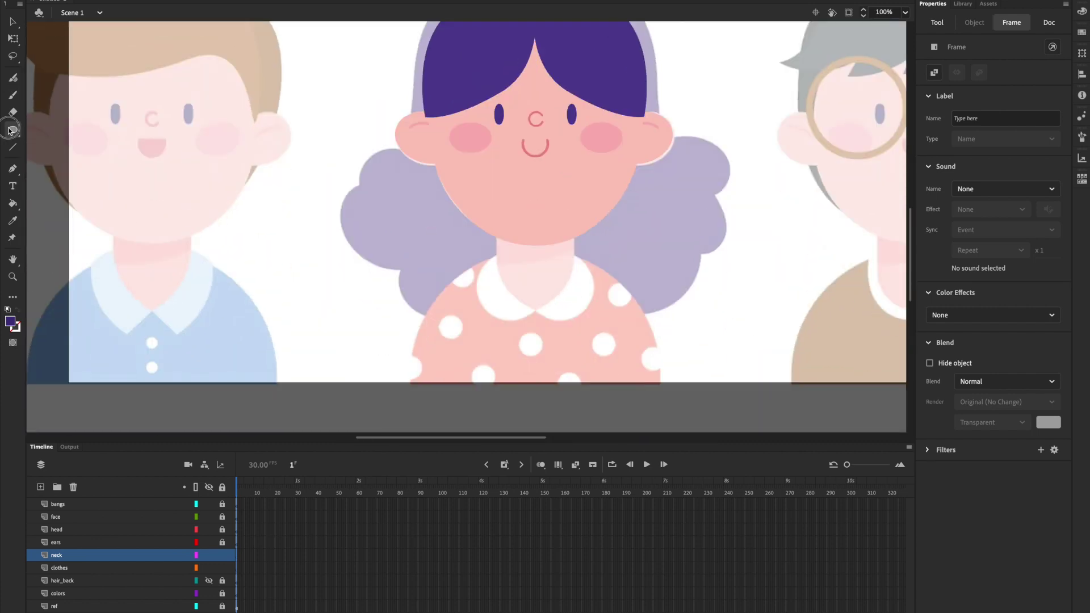
click(10, 131)
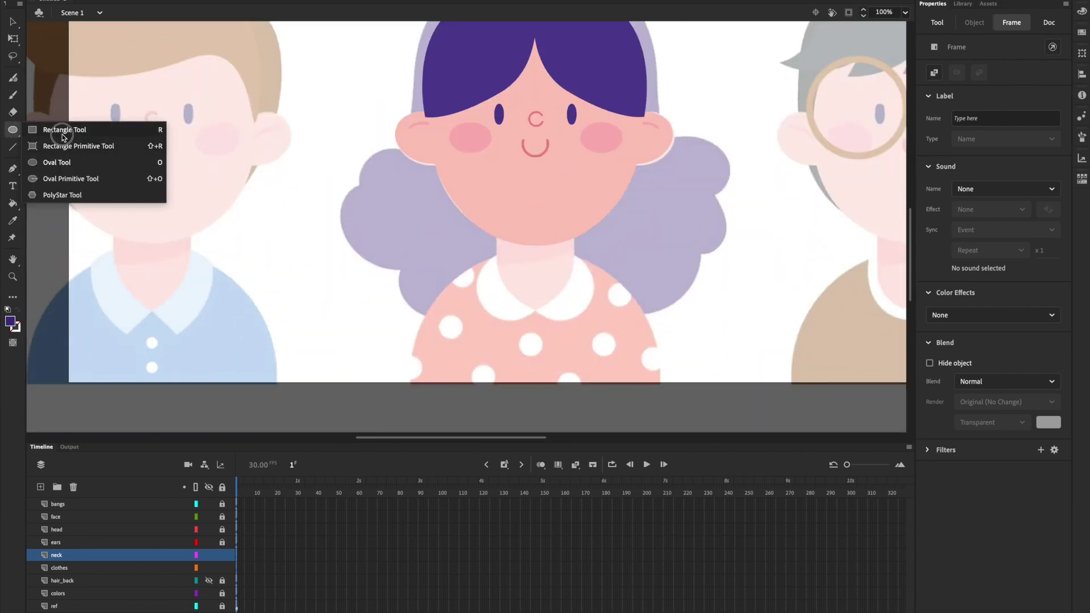
click(63, 132)
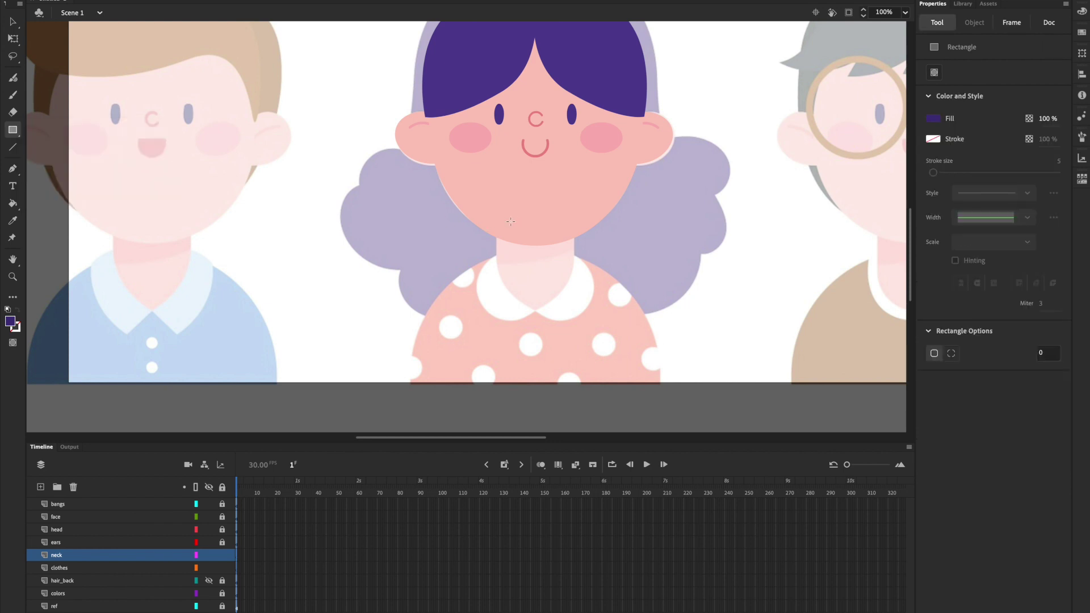
drag(500, 224, 563, 283)
key(v)
Adjust the curve points at the neck shape's lower end so it follows the reference neckline
click(12, 22)
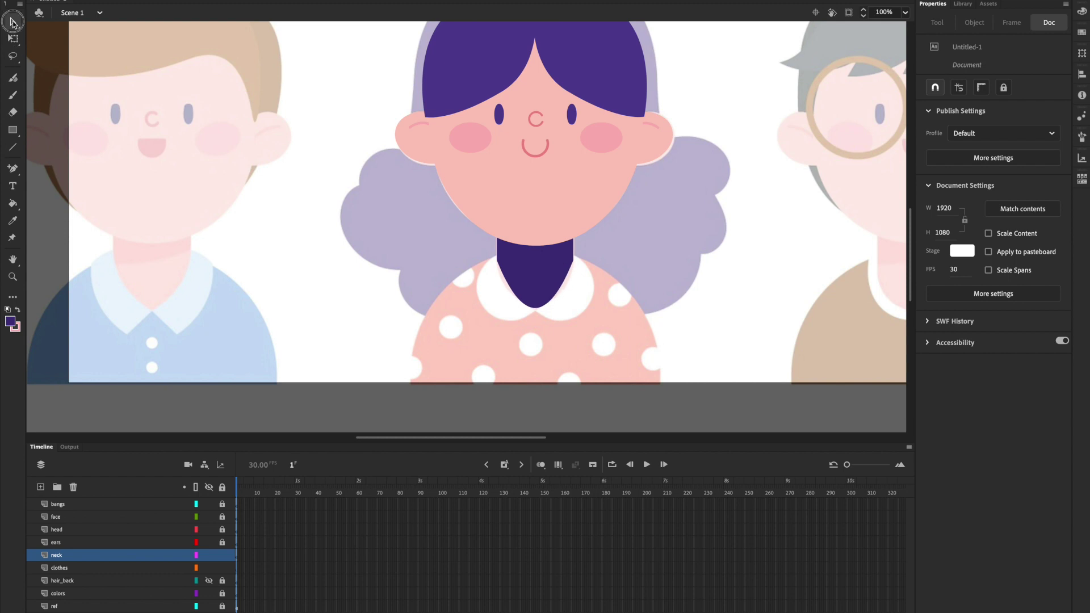
click(555, 307)
click(573, 269)
drag(548, 326, 518, 321)
click(468, 312)
scroll(499, 301, down, 3)
Recolor the neck shape with the skin pink sampled from the full-color reference girl's neck
click(12, 23)
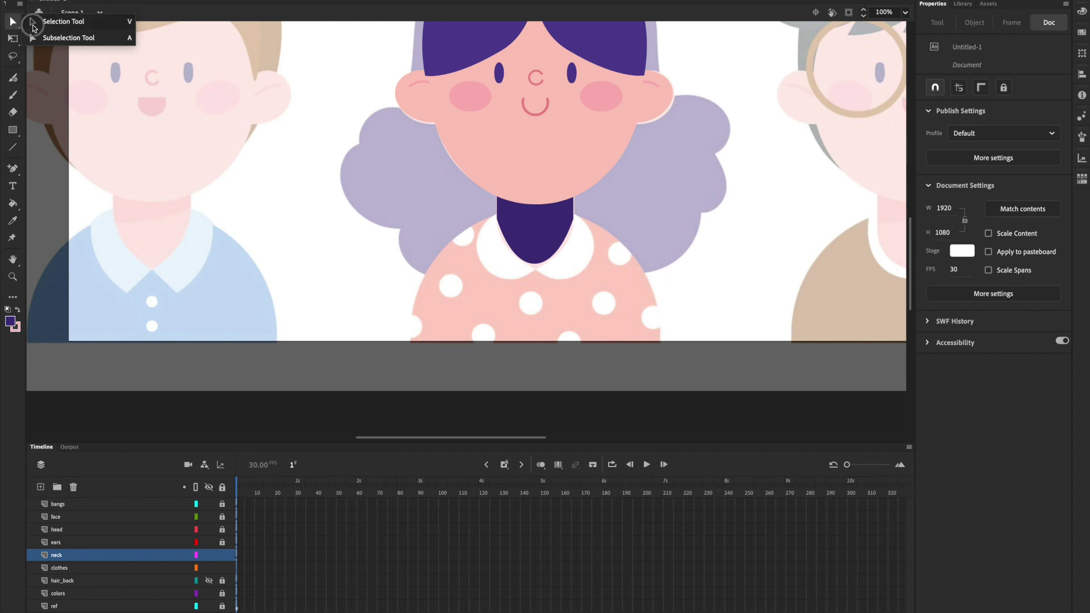
click(533, 244)
key(ctrl+minus)
key(ctrl+minus)
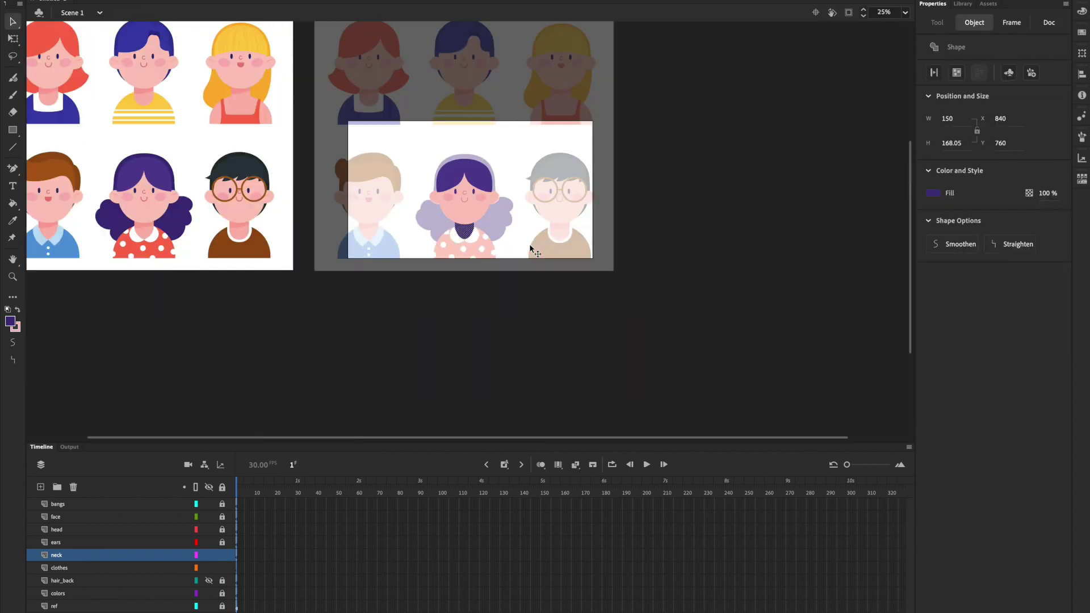
click(14, 222)
click(149, 228)
click(13, 23)
click(452, 232)
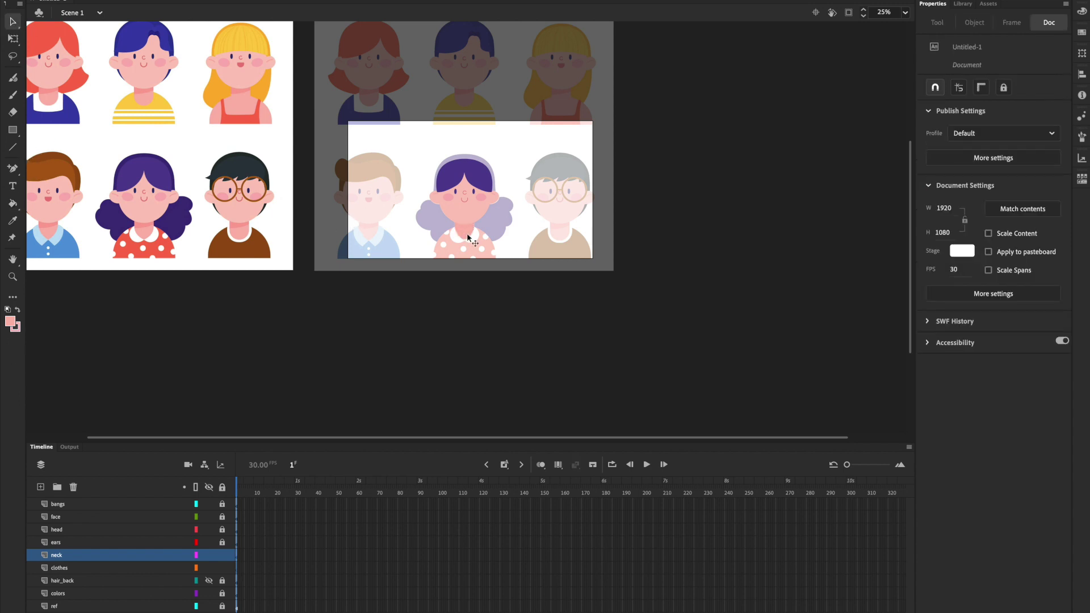
Draw an oval about 200 × 140 px beside the neck, filled with the reference's neck-shadow pink and without an outline
drag(13, 130, 46, 160)
click(10, 321)
click(142, 226)
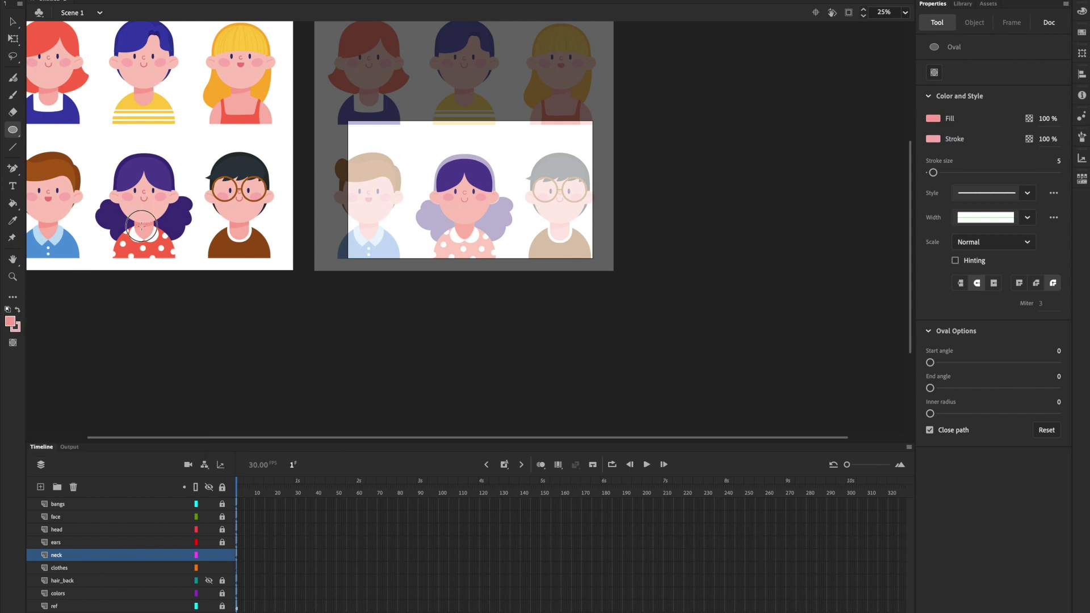
click(17, 328)
click(186, 341)
key(super+1)
mouse_move(241, 256)
mouse_down()
mouse_move(322, 327)
mouse_move(444, 267)
mouse_move(342, 273)
mouse_move(358, 266)
mouse_up()
Rotate the darker pink oval slightly counterclockwise and place it under the chin as the neck shadow
key(q)
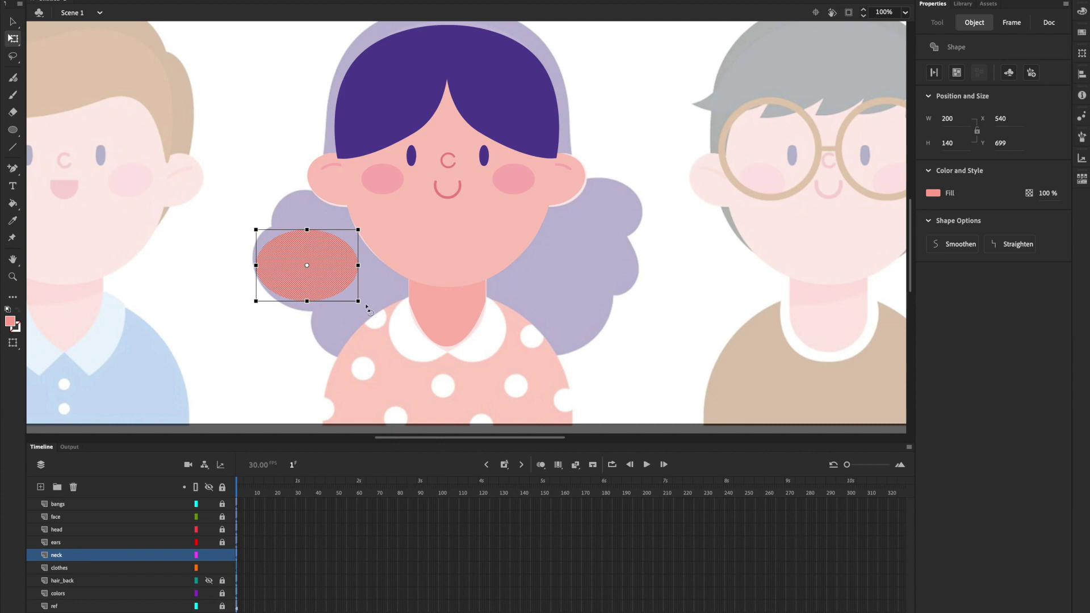
drag(366, 309, 376, 286)
drag(329, 275, 472, 273)
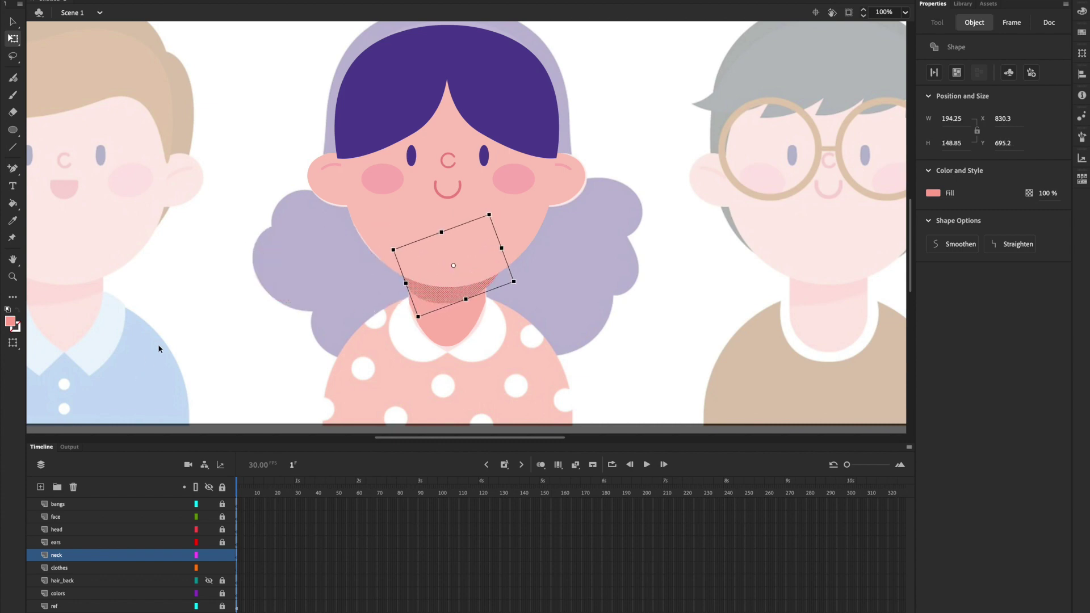
click(158, 346)
click(13, 22)
click(491, 283)
click(520, 289)
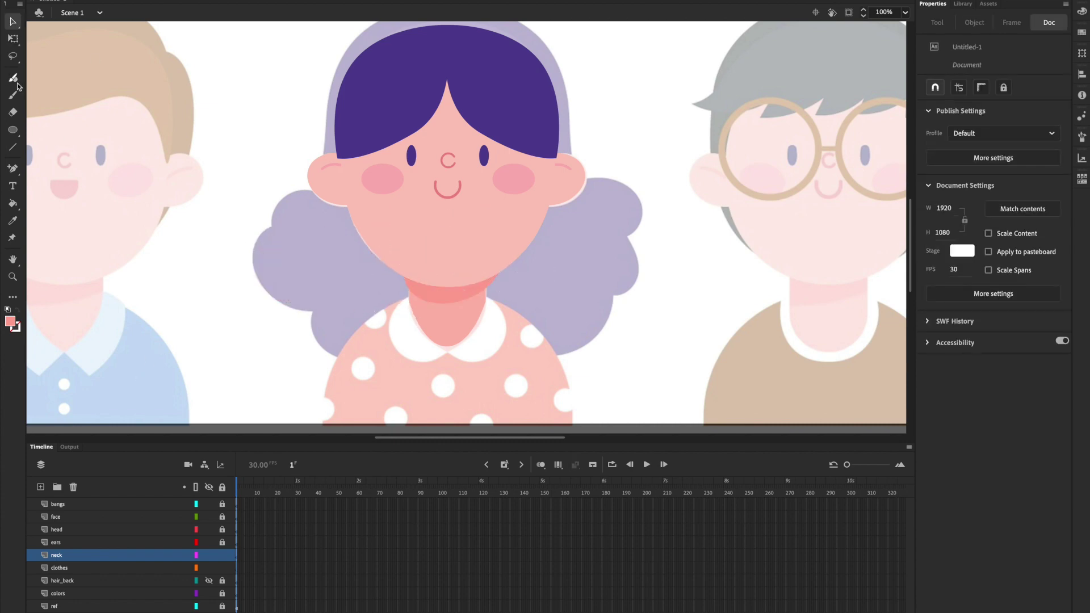
Draw bright green rectangles flush against both sides of the neck, covering the parts of the shadow that stick out
click(13, 129)
click(13, 129)
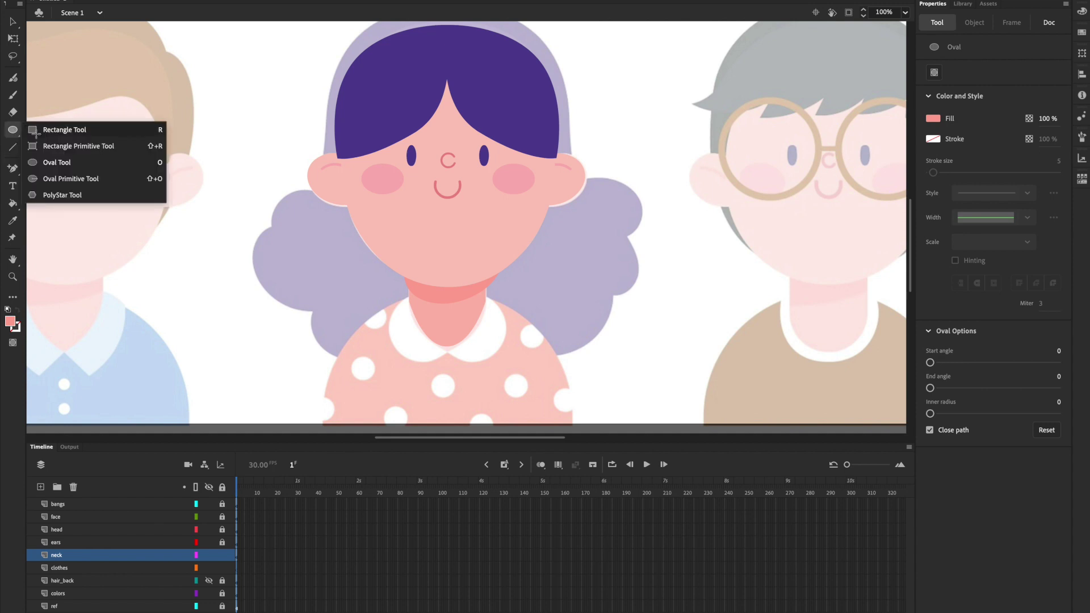
click(62, 127)
click(9, 321)
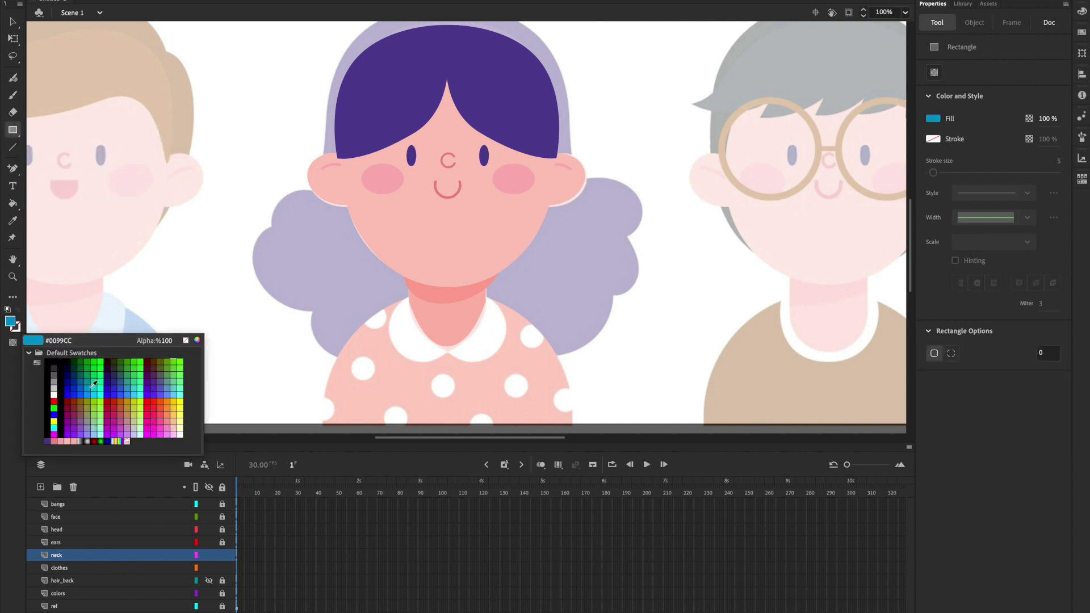
click(136, 364)
drag(532, 248, 485, 322)
drag(366, 239, 410, 336)
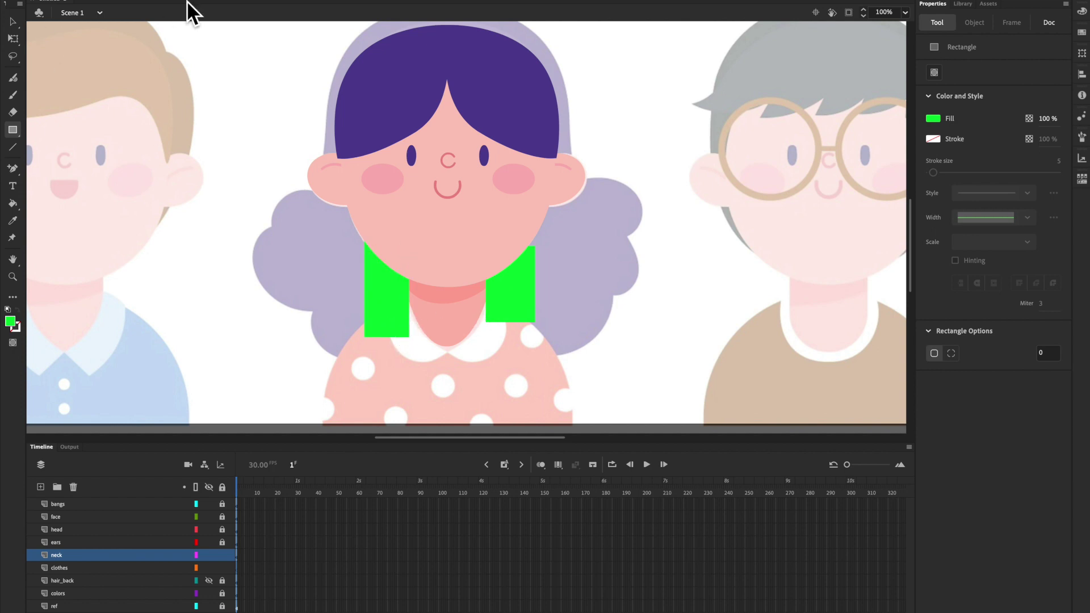
Delete both green rectangles to trim the shadow to the neck's width
key(v)
click(390, 311)
key(Delete)
click(511, 309)
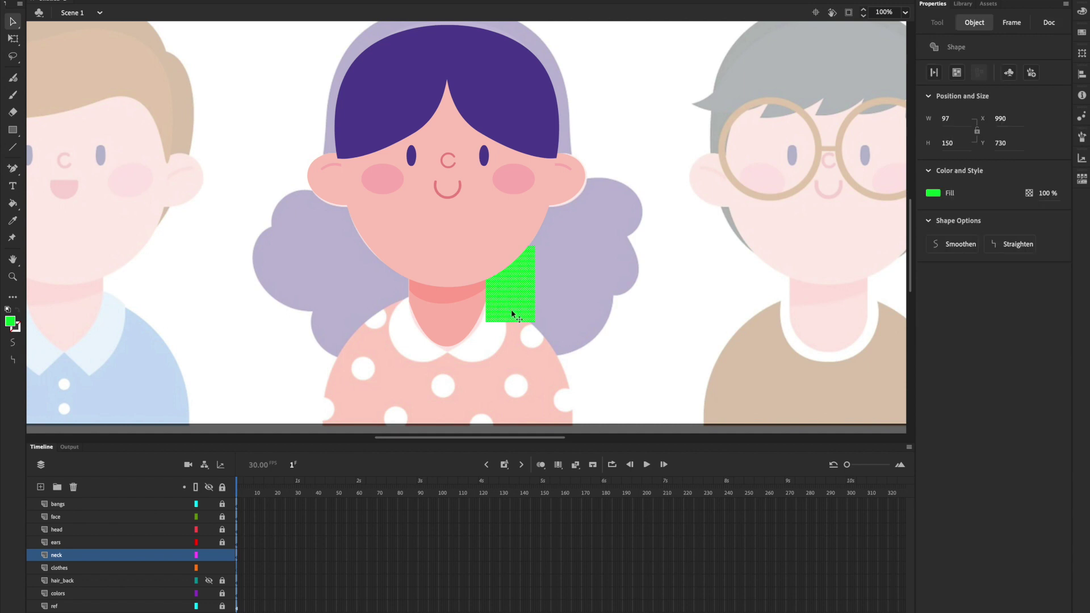
key(Delete)
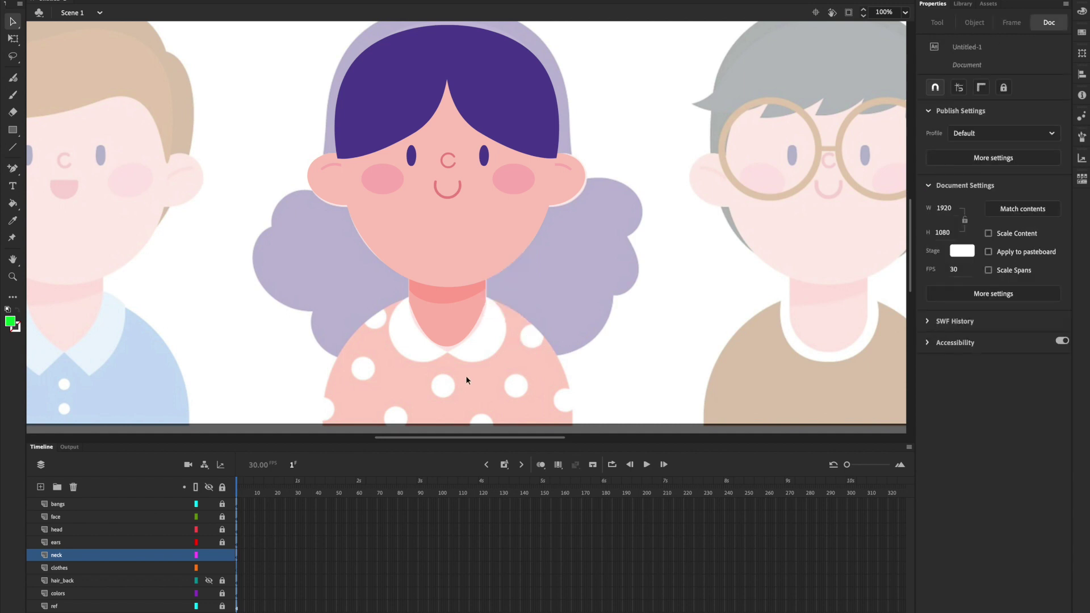
Lock the neck layer and draw a white, outline-free circle 125 px wide over the left collar on the clothes layer
click(210, 583)
click(210, 583)
scroll(411, 369, down, 3)
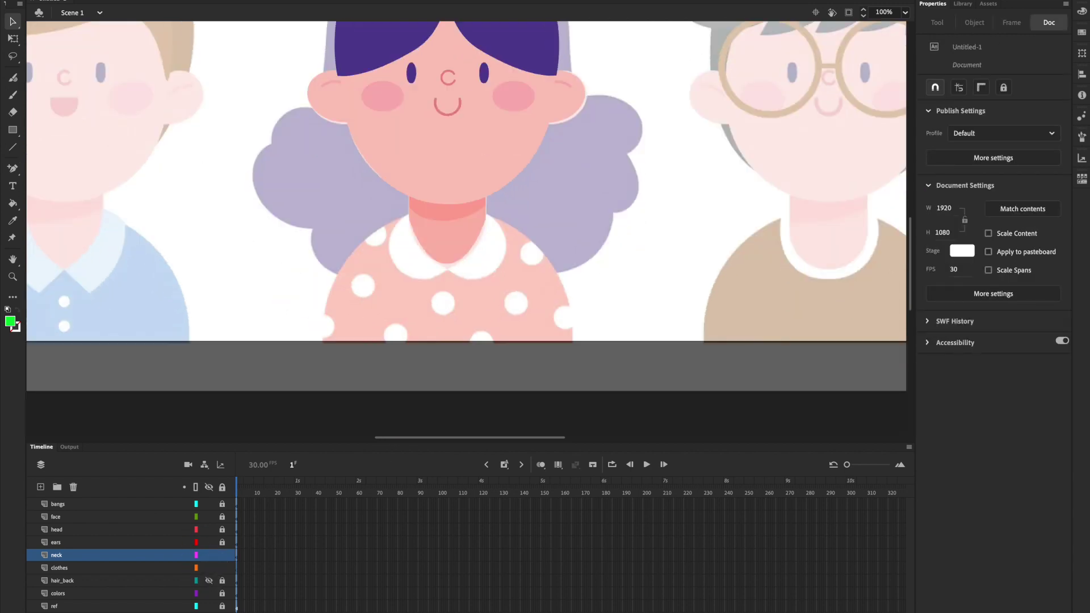
click(71, 569)
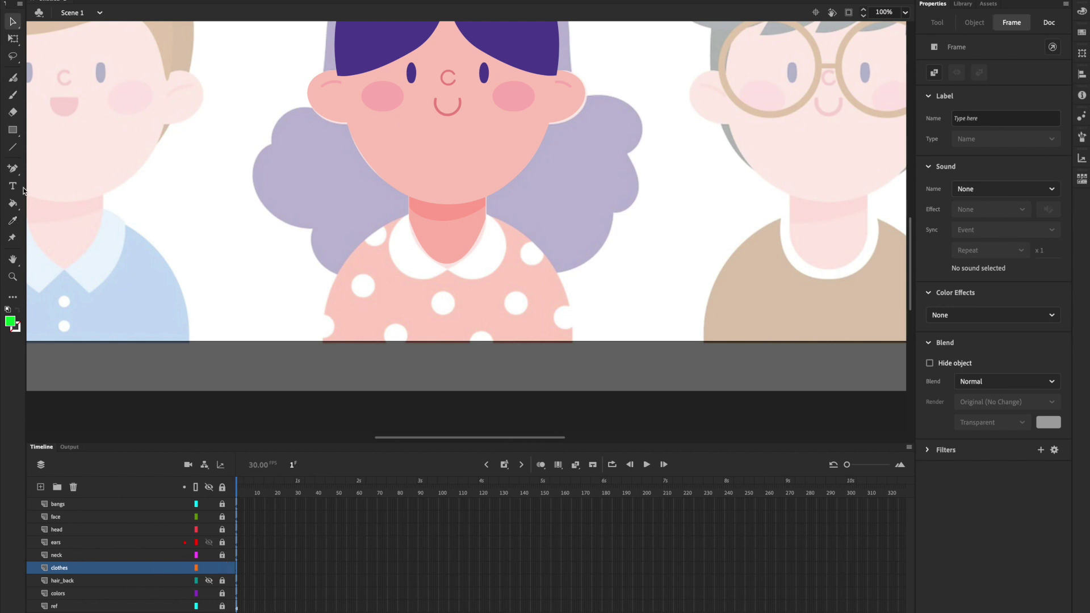
click(12, 129)
click(56, 163)
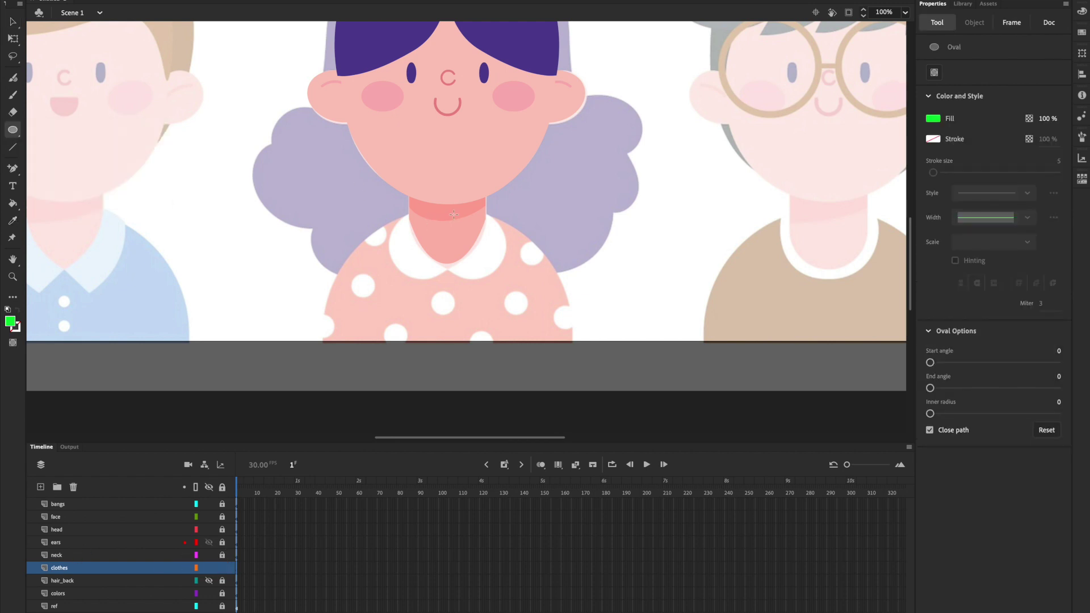
click(10, 323)
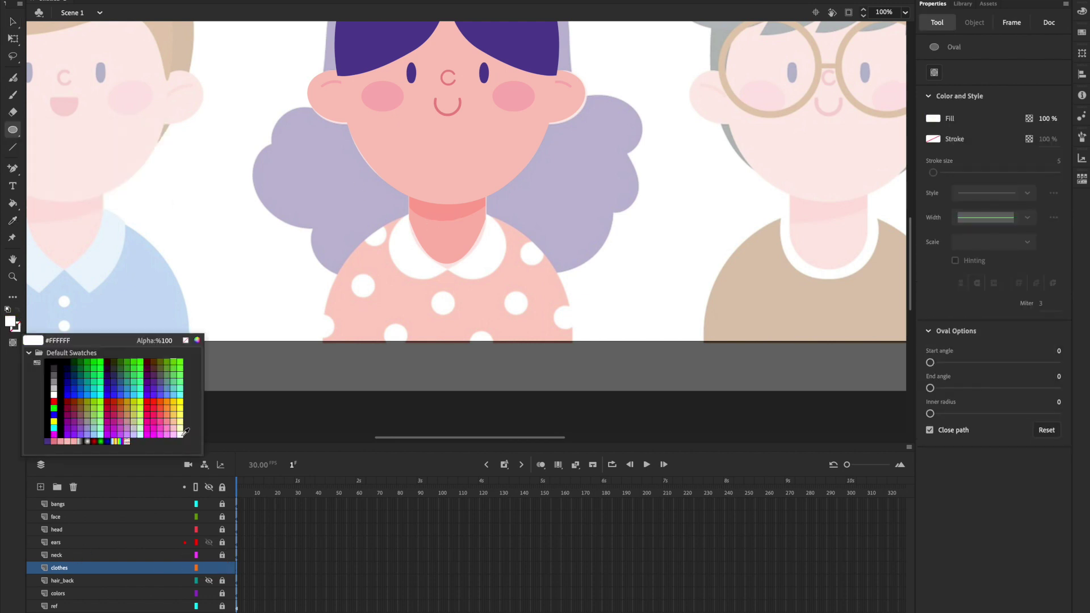
click(183, 434)
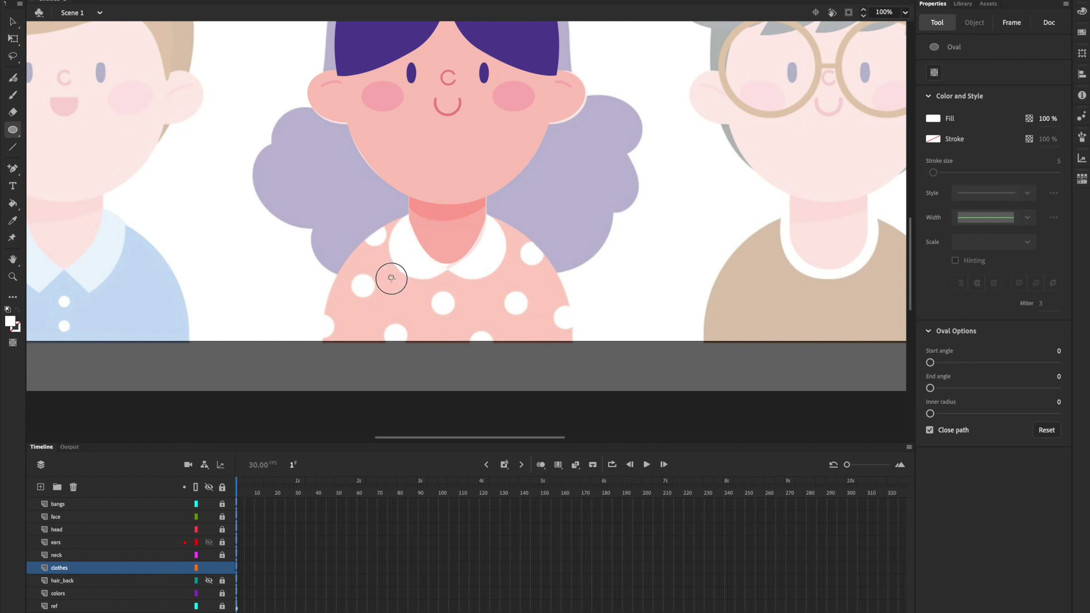
key(v)
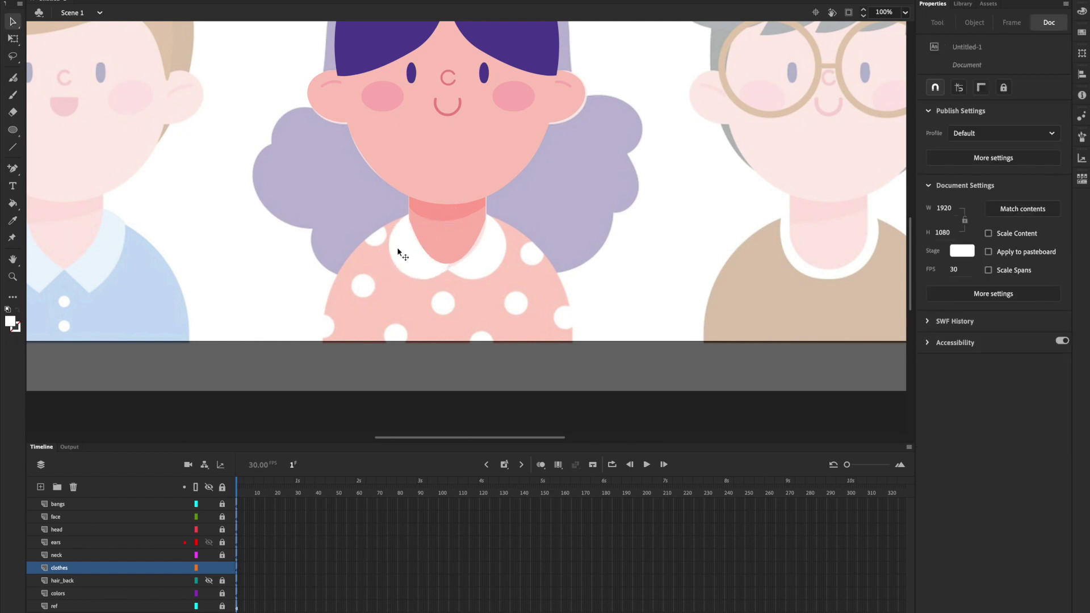
Duplicate the white collar circle onto the right side of the collar and nudge it up into alignment
click(399, 254)
drag(399, 256, 487, 263)
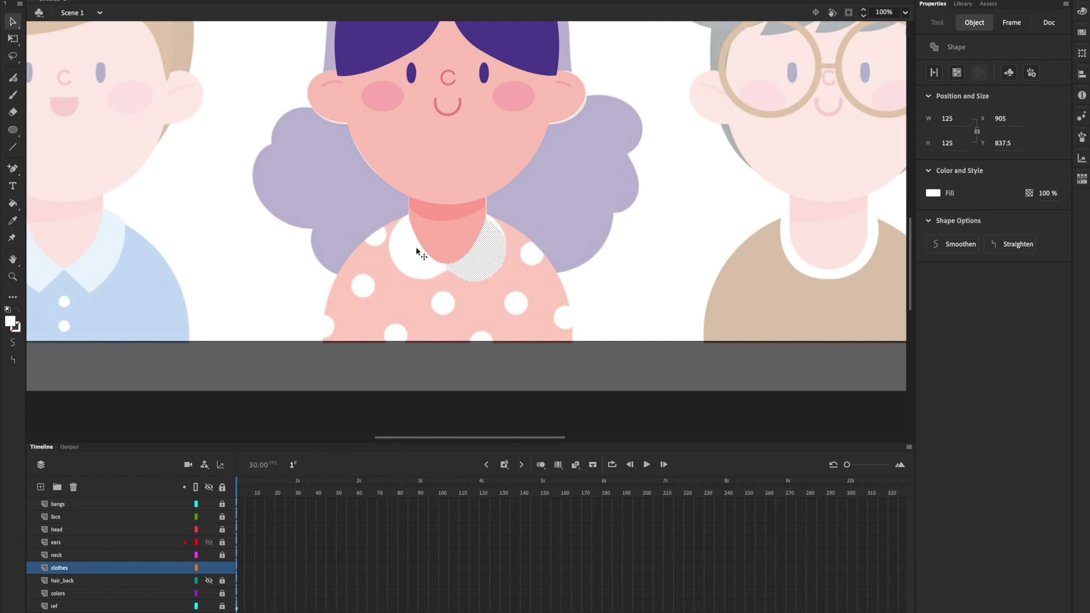
click(13, 38)
key(shift+Up)
Draw a 50 × 50 px white circle over the reference's polka dot below the collar, and select it
key(o)
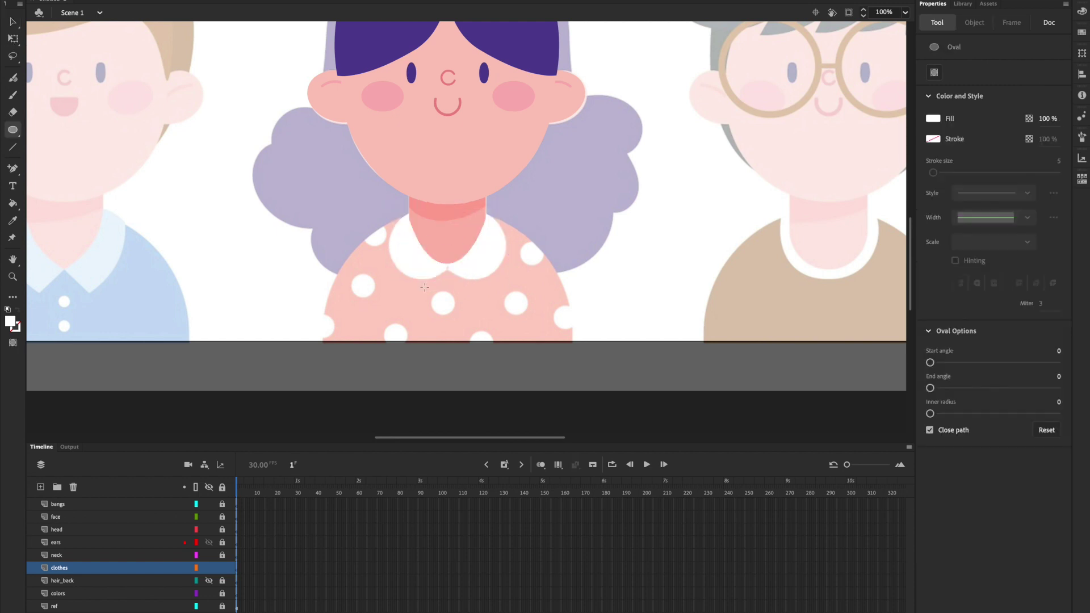
key(v)
click(446, 310)
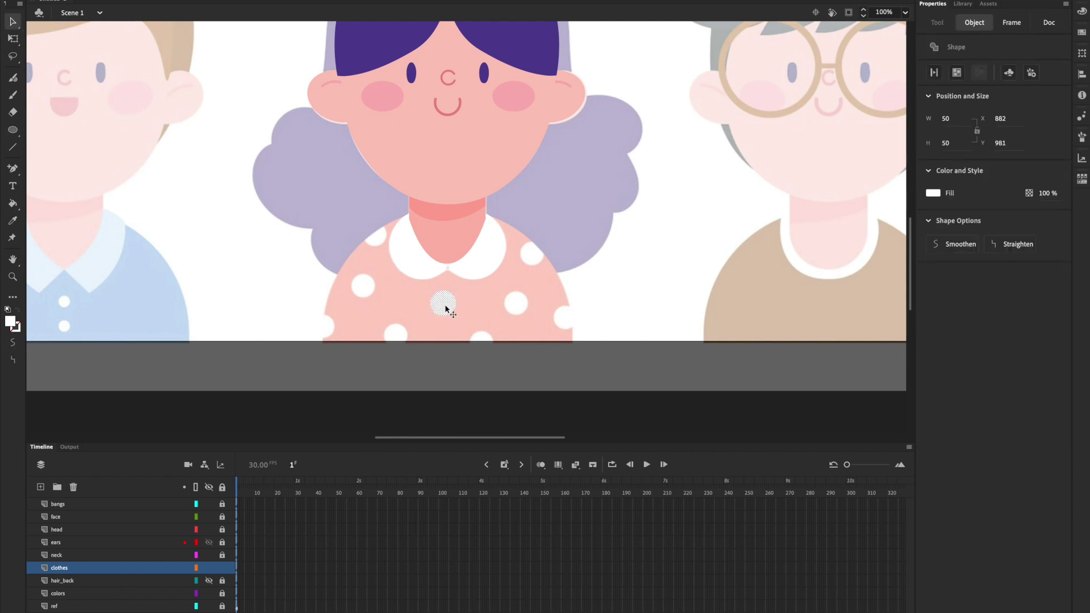
Duplicate the white dot onto the reference's remaining polka dots on the clothes layer
drag(453, 310, 376, 274)
key(q)
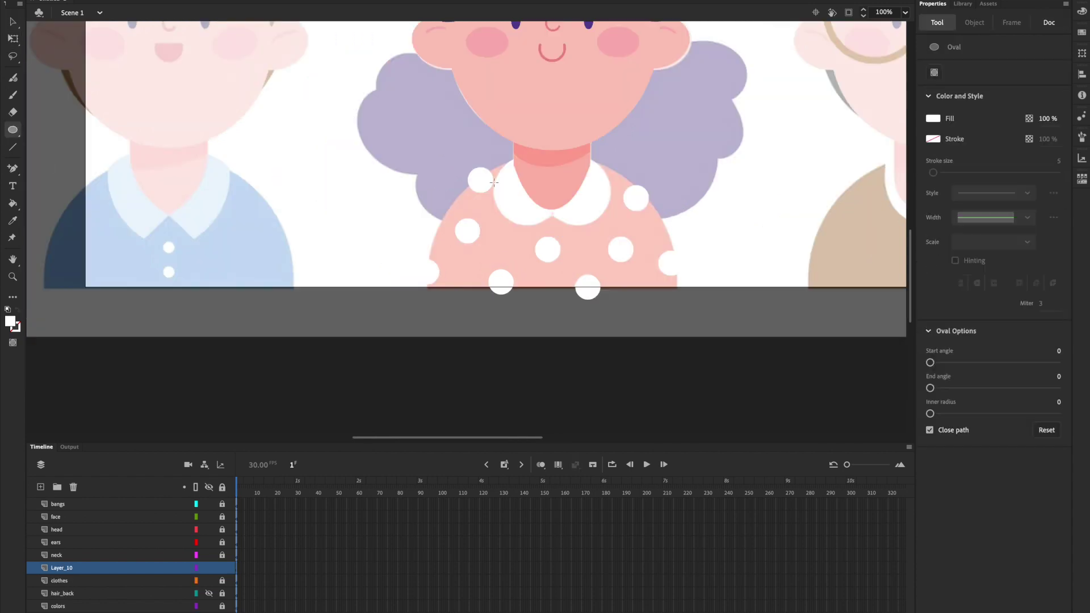
Draw an oval about 470 × 420 px over the reference's torso on Layer_10 and fill it with the shirt's red
drag(431, 159, 672, 369)
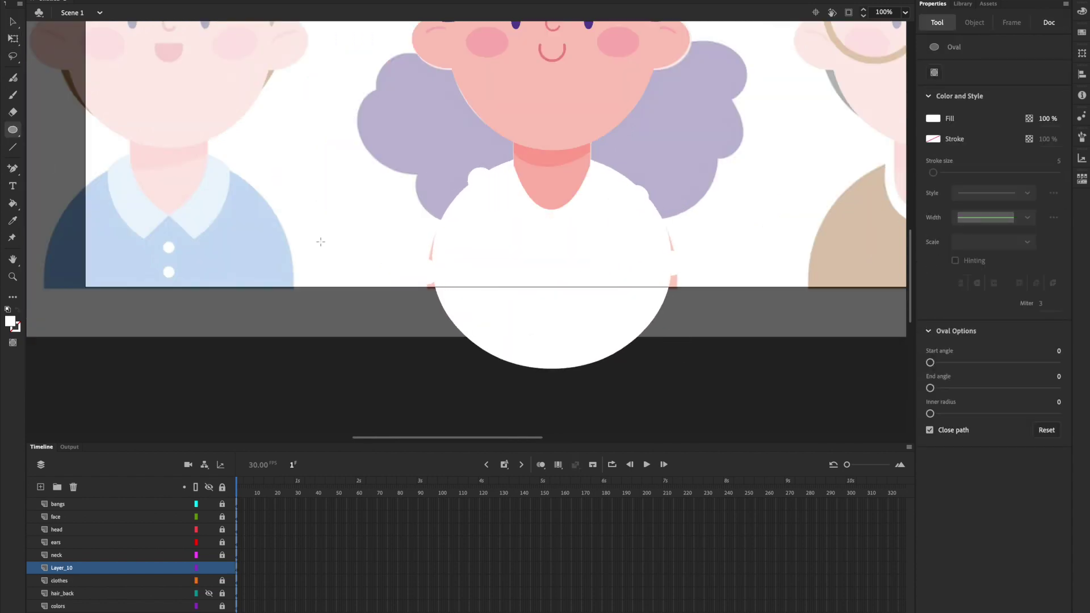
click(13, 22)
click(508, 329)
key(super+minus)
key(super+minus)
click(14, 224)
click(161, 255)
key(super+1)
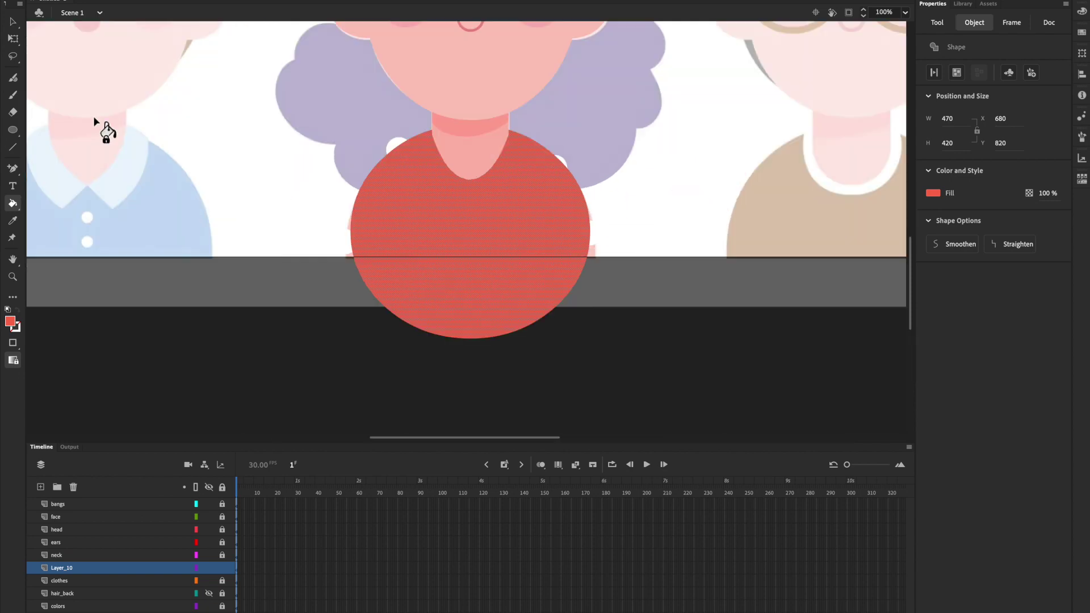
Pull the red oval's left and right edges slightly outward to match the reference shirt's width
click(13, 23)
key(a)
drag(350, 231, 343, 238)
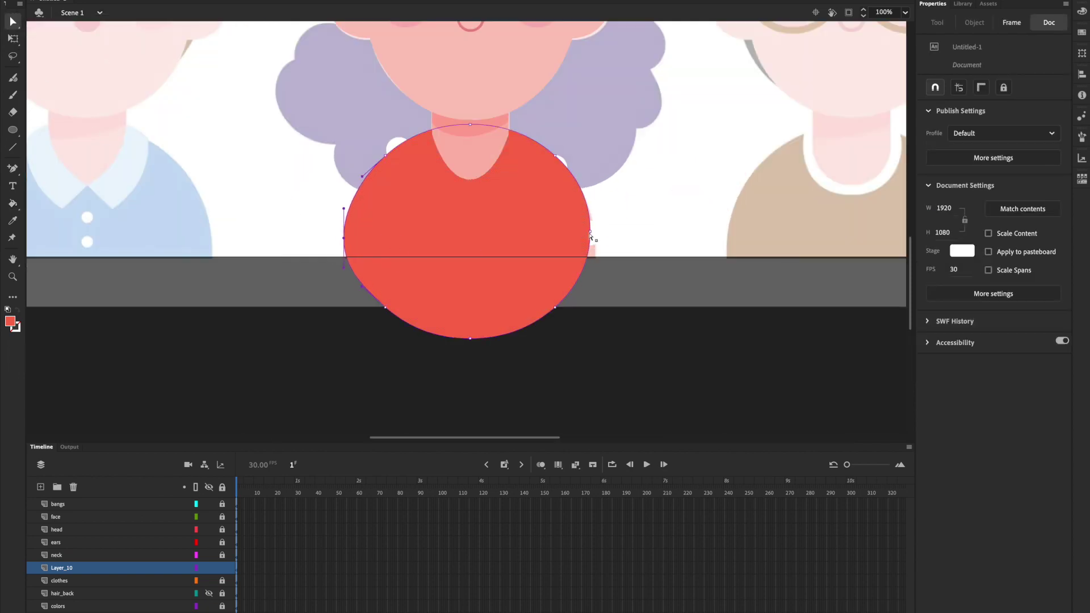
drag(590, 231, 596, 231)
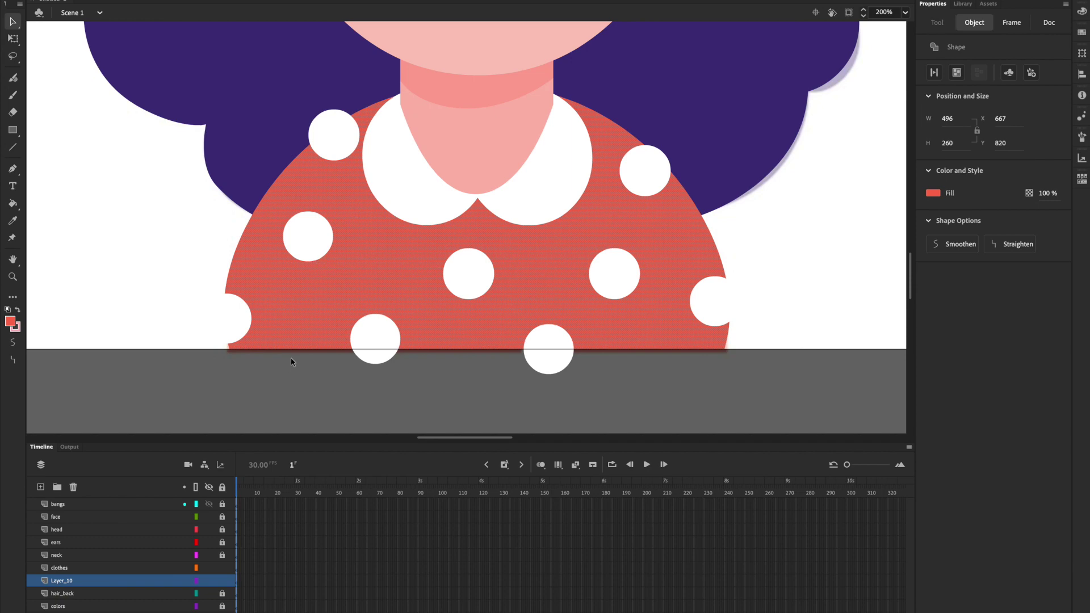
Draw an unfilled rectangle about 650 × 370 px with a bright green outline around the whole shirt on Layer_10
click(13, 132)
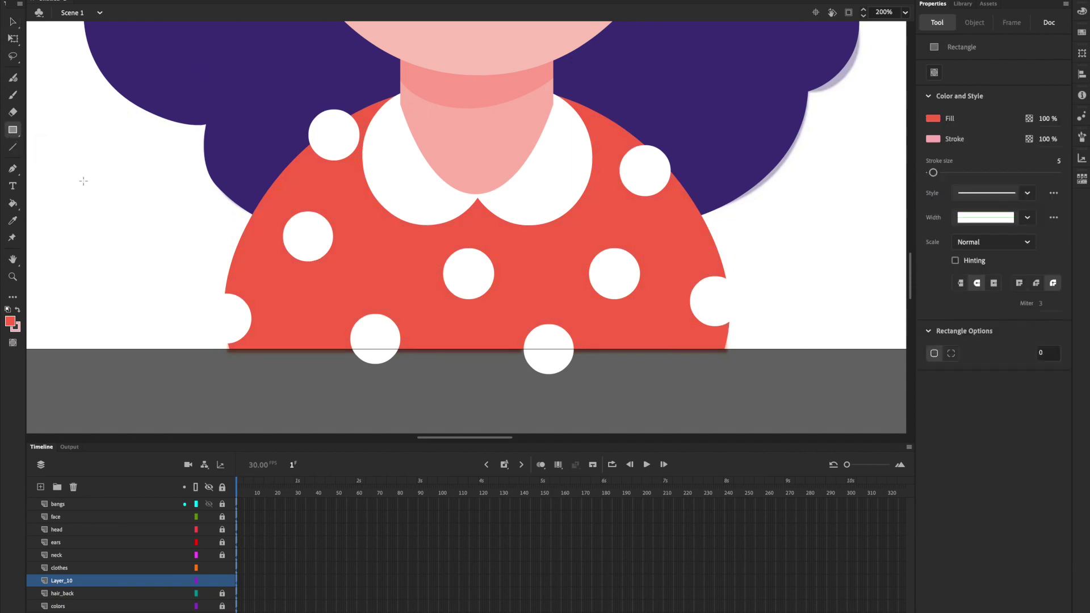
click(13, 323)
click(186, 342)
click(19, 330)
click(17, 328)
click(187, 362)
mouse_move(176, 33)
mouse_down()
mouse_move(608, 315)
mouse_move(839, 409)
mouse_up()
Fill the rectangle's area outside the red shirt with bright green and select that fill
click(12, 203)
click(17, 310)
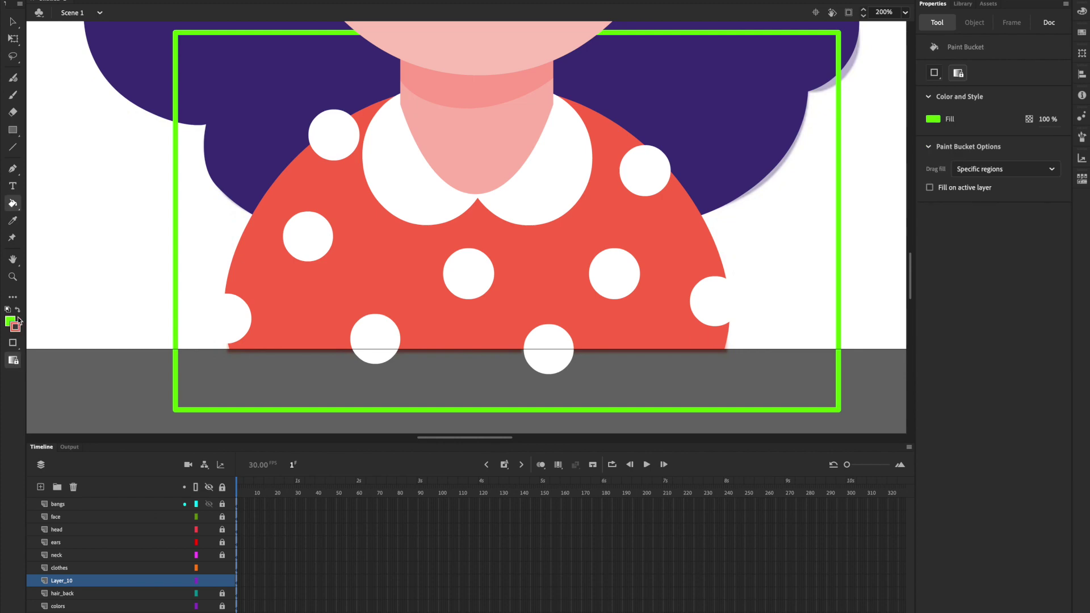
click(211, 235)
key(v)
click(195, 101)
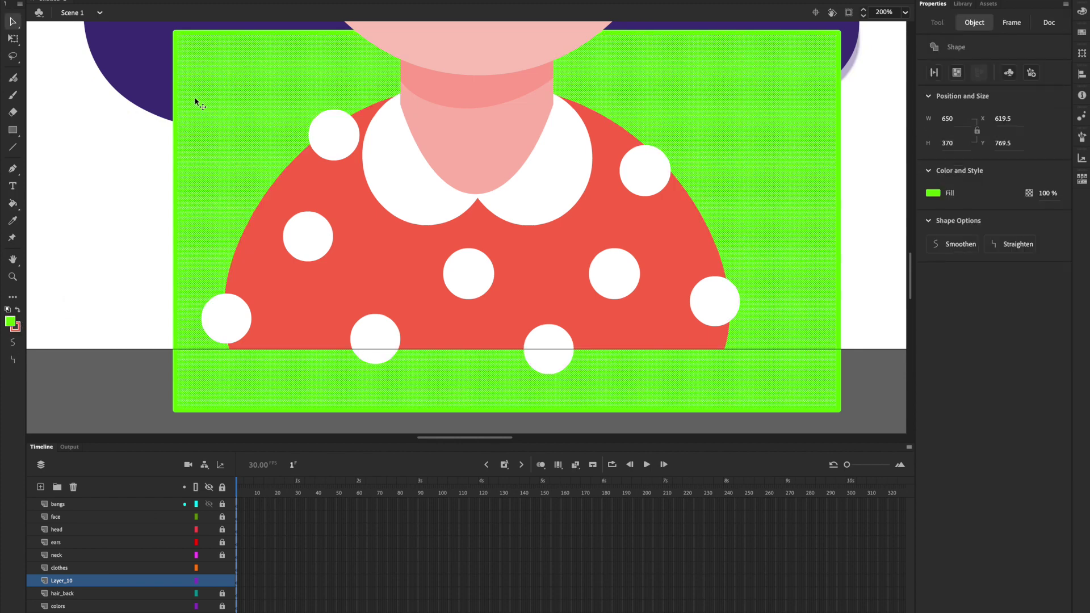
Transfer the green surround from Layer_10 to the same position on the clothes layer
key(Delete)
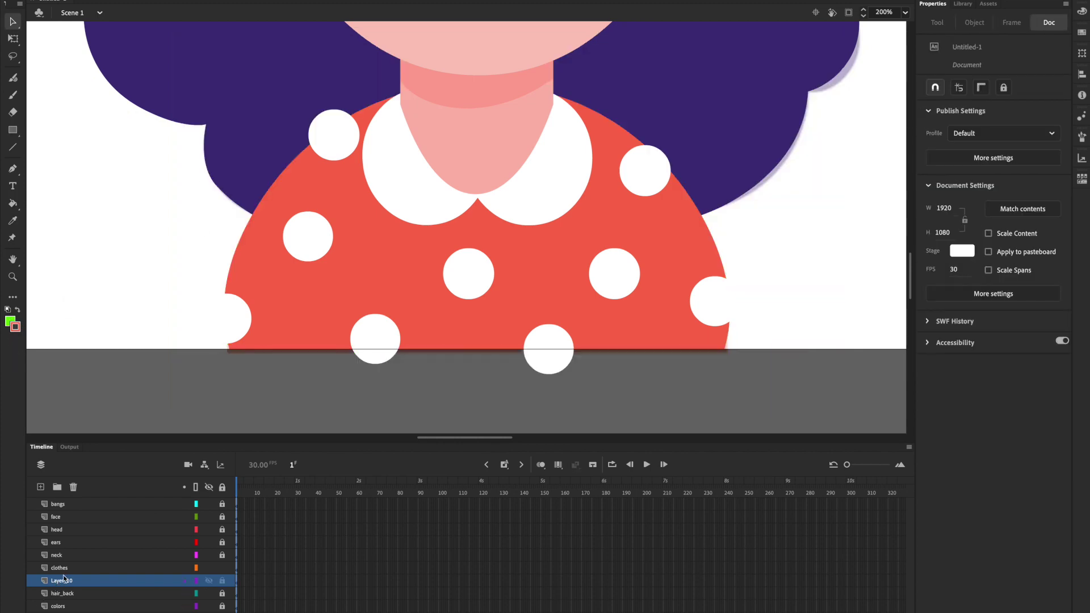
click(69, 569)
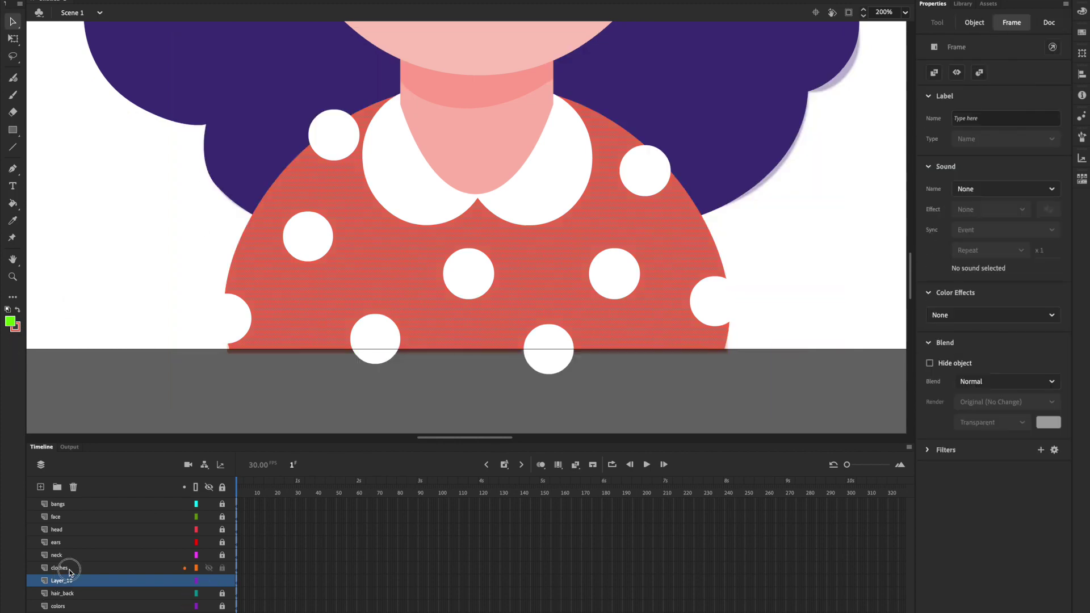
click(208, 568)
click(208, 568)
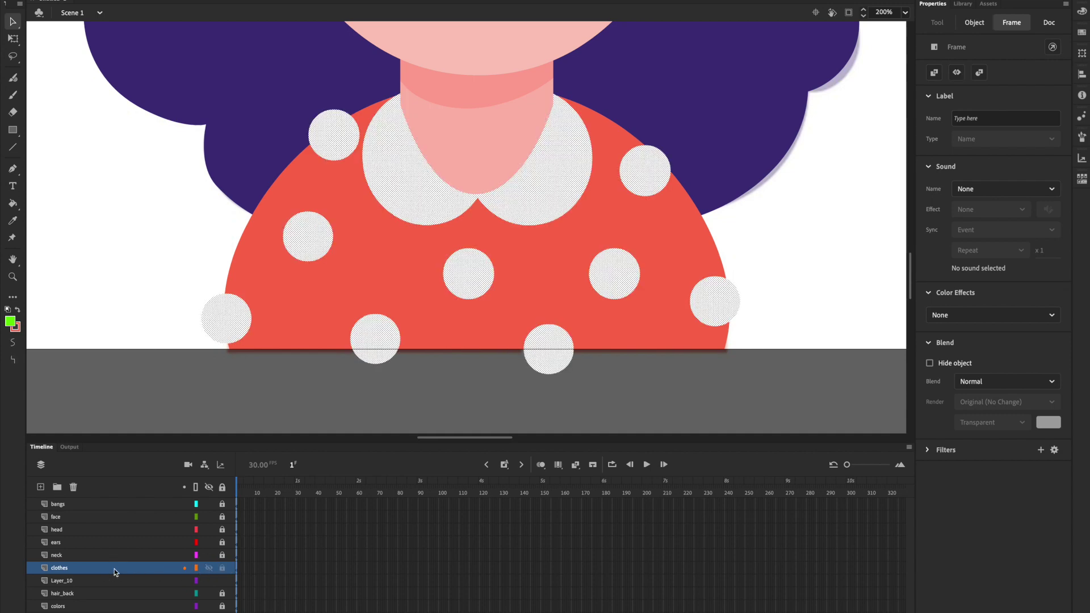
key(ctrl+z)
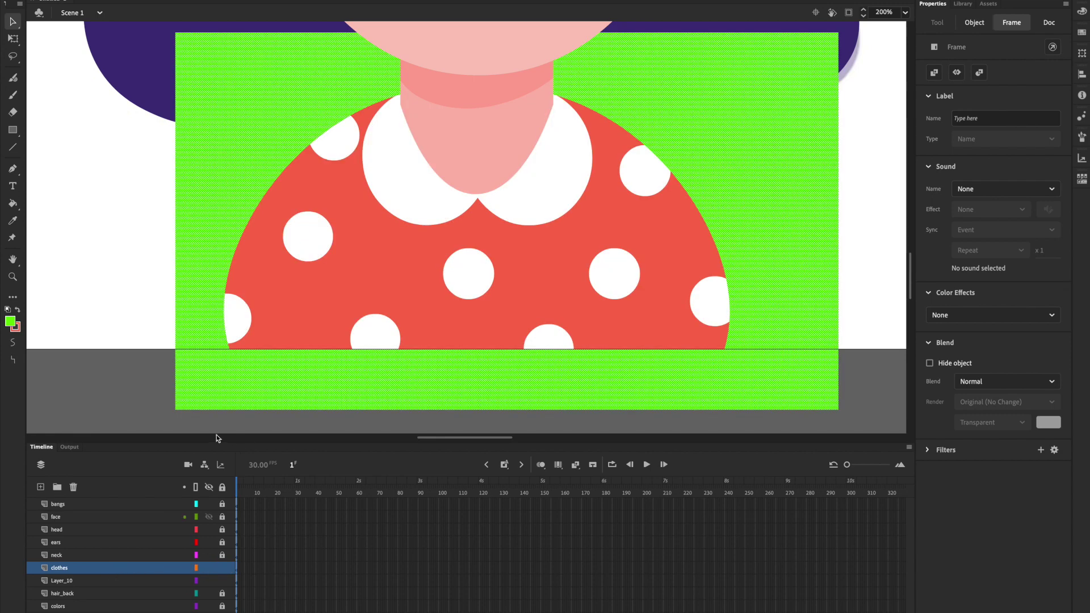
Delete the green surround from the clothes layer to trim the overhanging white dots to the shirt's outline
click(145, 398)
click(214, 396)
key(Delete)
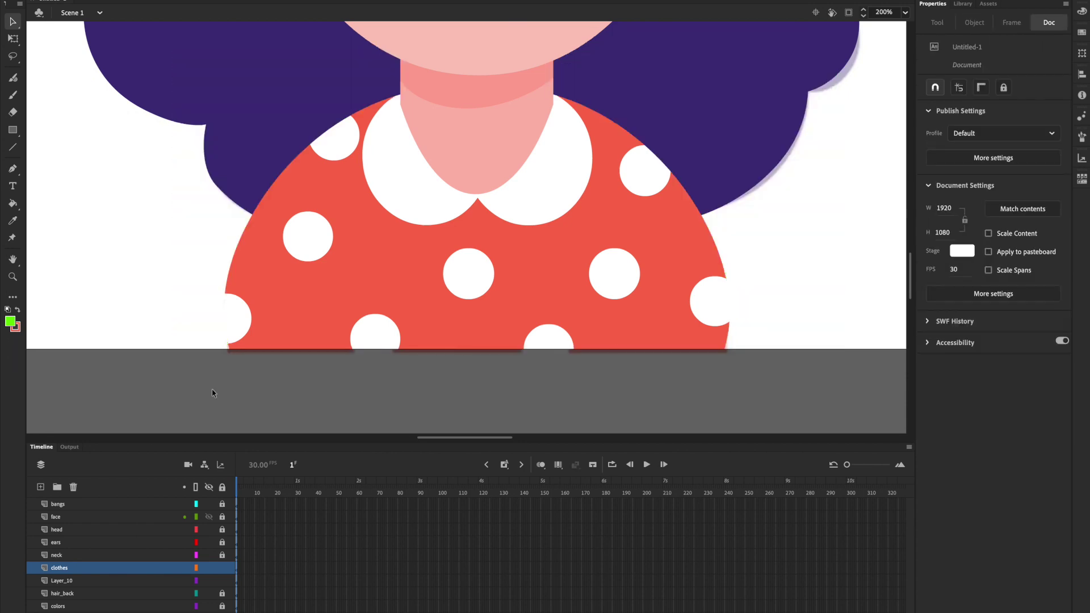
click(223, 392)
scroll(224, 393, up, 3)
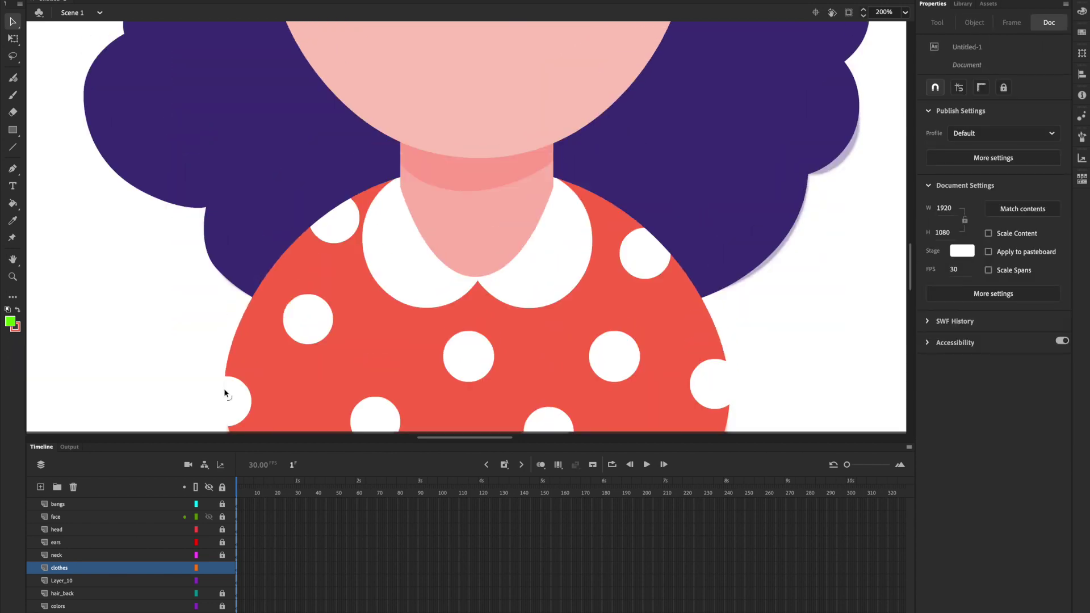